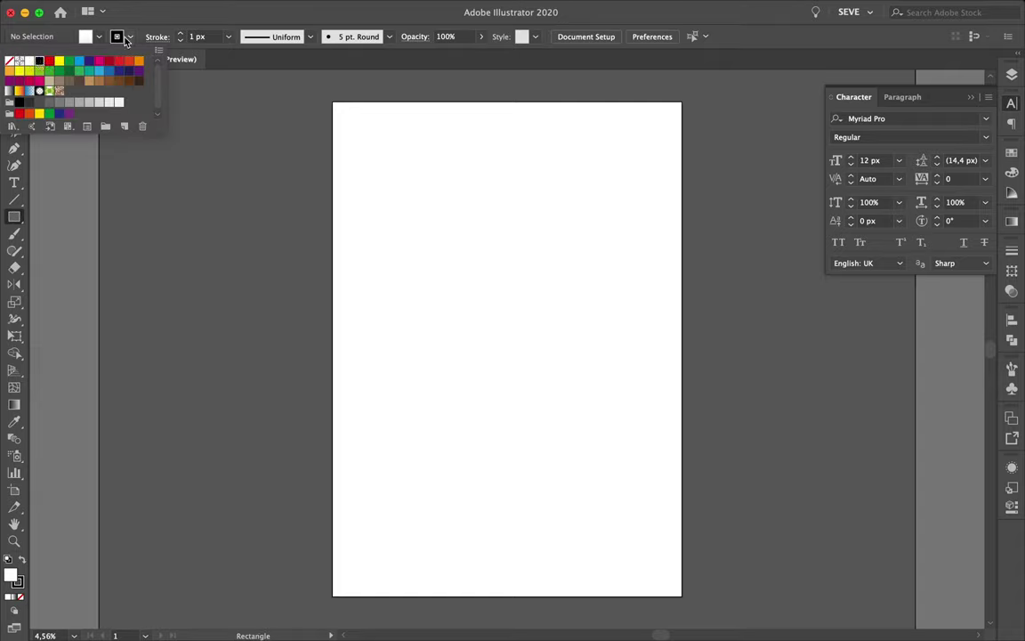
# Cover the artboard with a black, strokeless rectangle fitted to its edges, then deselect
pyautogui.click(12, 64)
pyautogui.moveTo(332, 101); pyautogui.dragTo(685, 597)
pyautogui.press('v')
pyautogui.moveTo(686, 349); pyautogui.dragTo(680, 349)
pyautogui.moveTo(332, 349); pyautogui.dragTo(336, 349)
pyautogui.moveTo(683, 348); pyautogui.dragTo(683, 348)
pyautogui.press('super+shift+a')
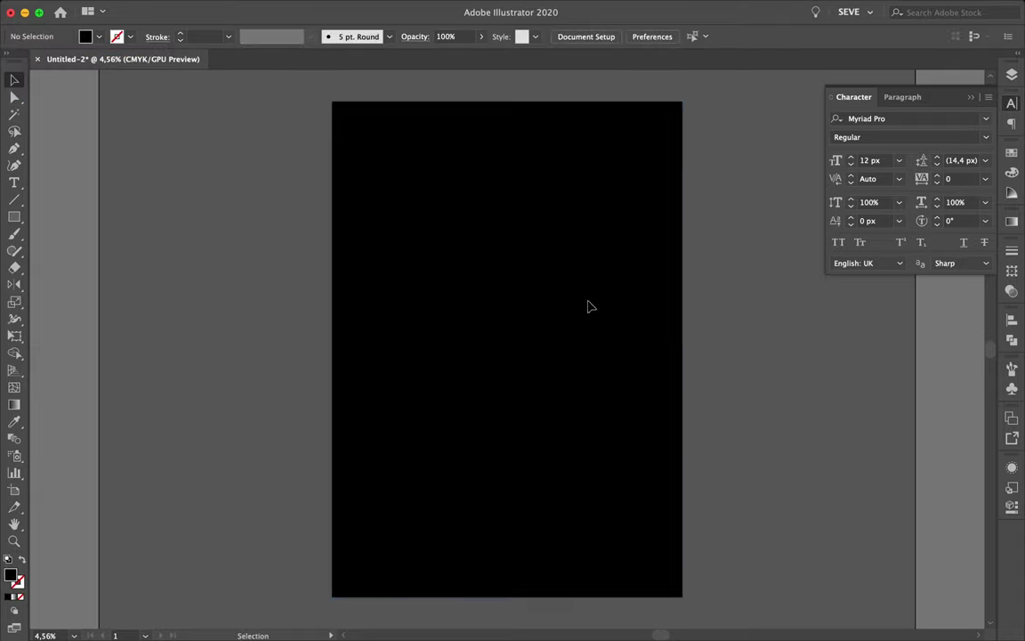
# Place the first point of a new shape near the artboard's lower left
pyautogui.scroll(2, 487, 496)
pyautogui.scroll(-2, 488, 497)
pyautogui.click(248, 540)
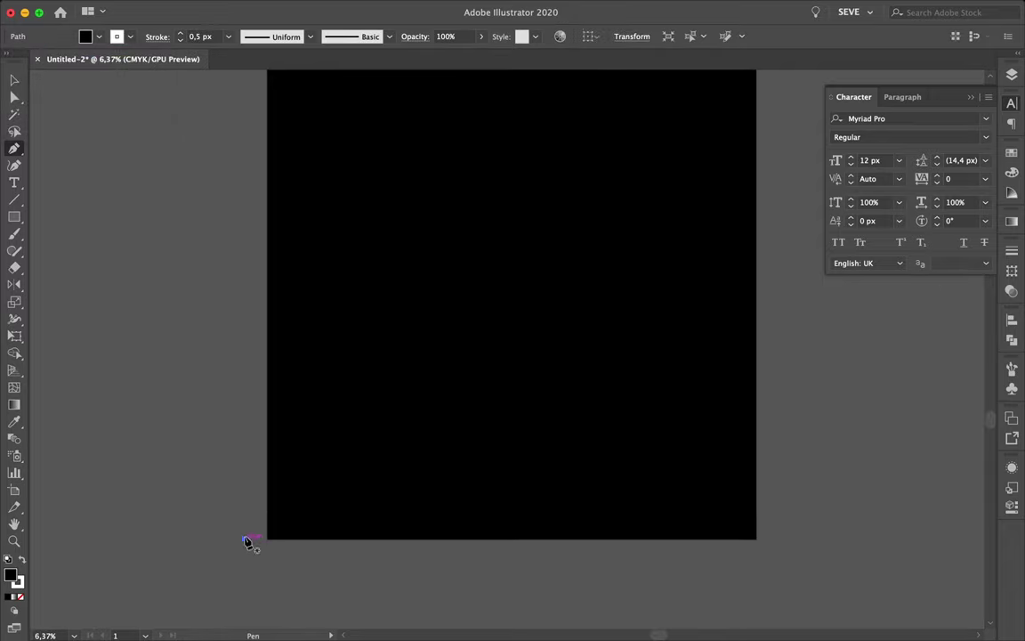
# Pen-draw a closed curved bottom shape and a second shape above the artboard
pyautogui.moveTo(456, 473); pyautogui.dragTo(392, 478)
pyautogui.click(248, 540)
pyautogui.scroll(-2, 252, 268)
pyautogui.click(252, 122)
pyautogui.moveTo(239, 144); pyautogui.dragTo(298, 165)
pyautogui.press('Return')
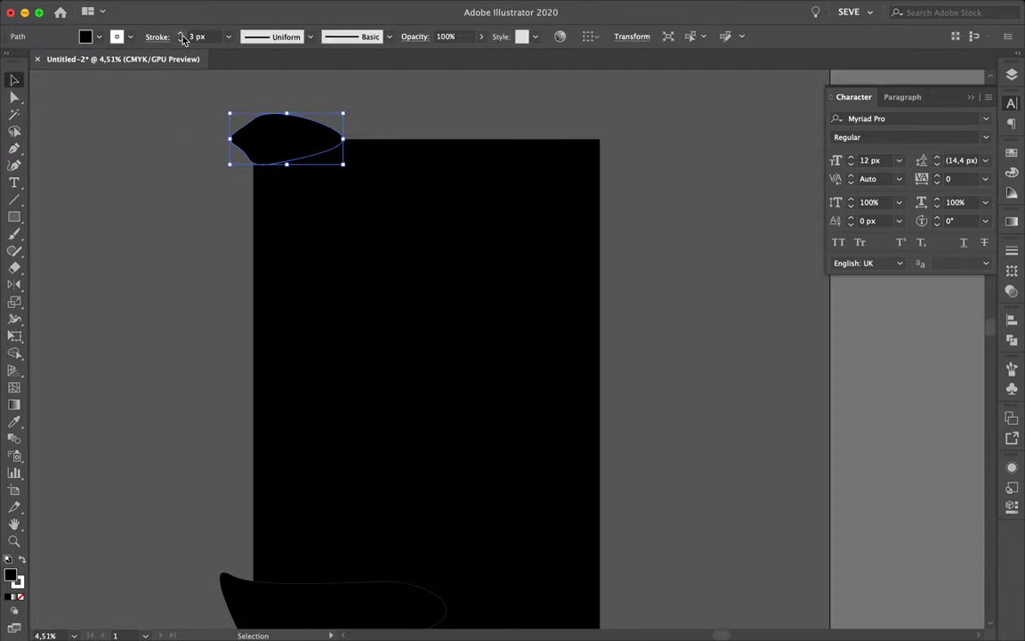
pyautogui.scroll(-2, 297, 155)
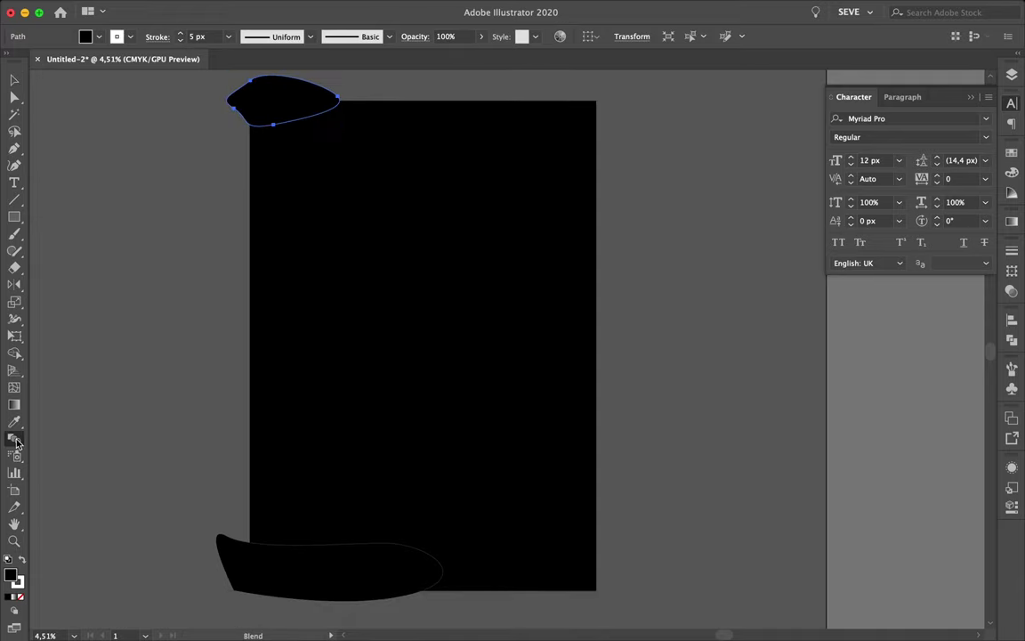
# Blend the top and bottom shapes with 234 specified steps, then nudge two anchors outward
pyautogui.doubleClick(21, 439)
pyautogui.click(821, 355)
pyautogui.click(272, 123)
pyautogui.click(332, 587)
pyautogui.press('a')
pyautogui.moveTo(235, 110); pyautogui.dragTo(238, 107)
pyautogui.moveTo(222, 538); pyautogui.dragTo(190, 517)
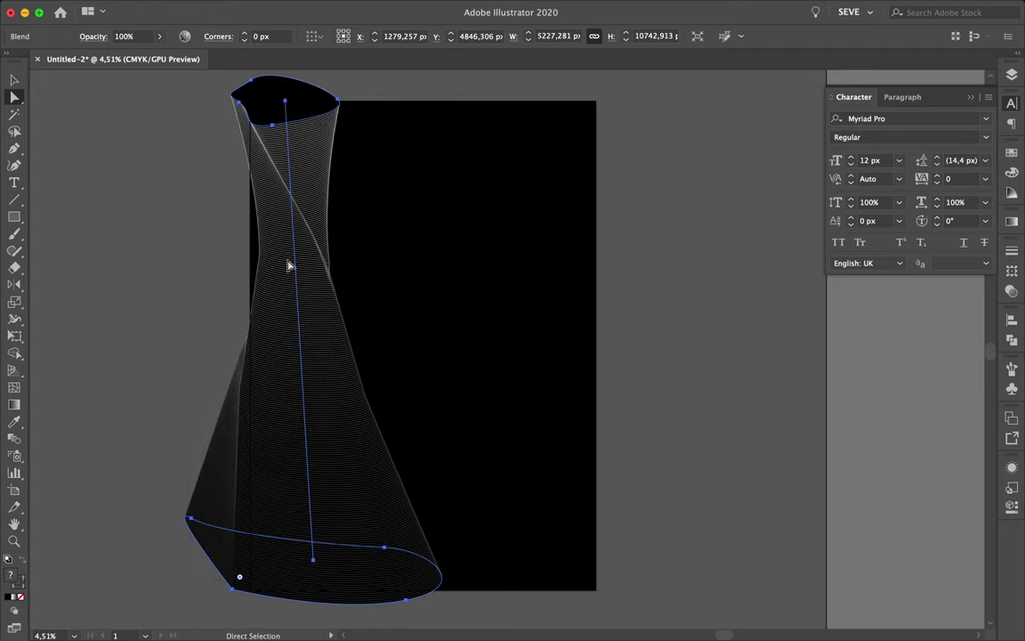
# Bend the blend's spine, move its top shape down-right and reshape its bottom shape
pyautogui.hotkey('shift', 'c')
pyautogui.moveTo(287, 267); pyautogui.dragTo(266, 221)
pyautogui.click(285, 102)
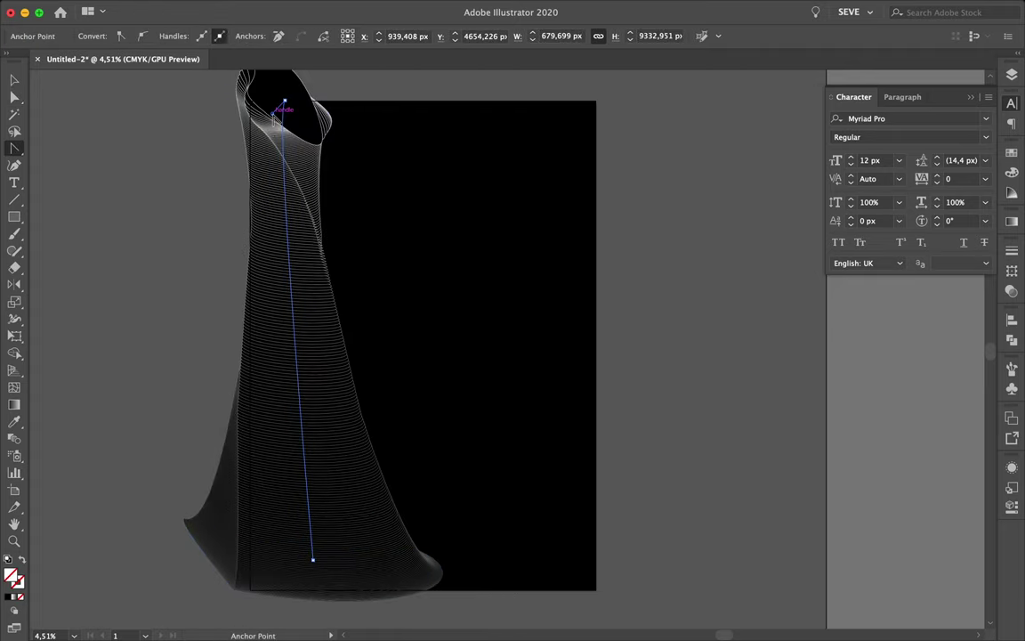
pyautogui.press('a')
pyautogui.moveTo(284, 102); pyautogui.dragTo(336, 252)
pyautogui.moveTo(218, 600); pyautogui.dragTo(332, 607)
pyautogui.moveTo(266, 565); pyautogui.dragTo(270, 571)
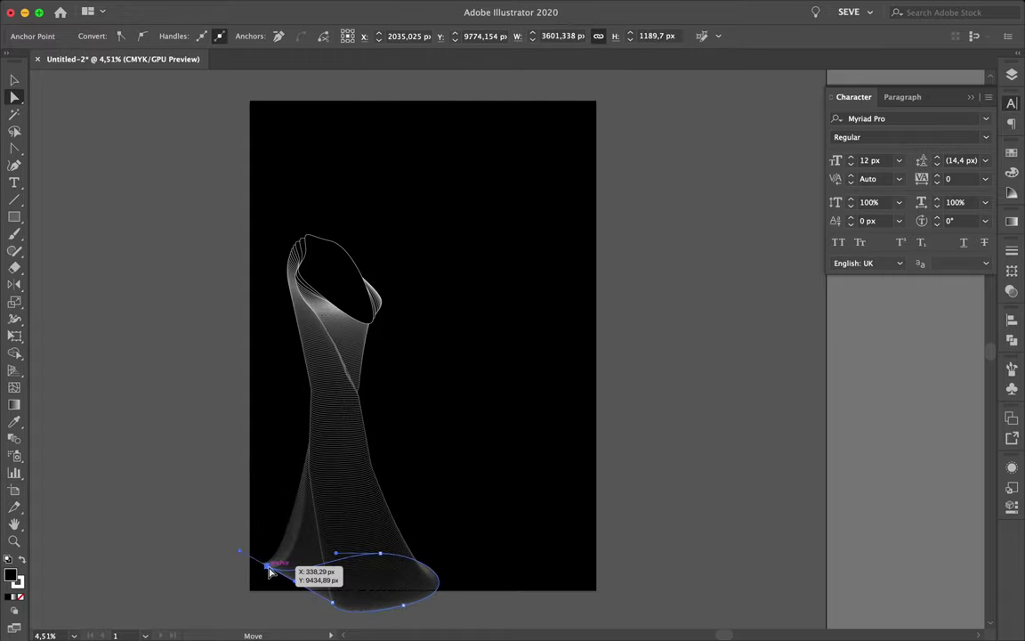
# Shift an anchor near the blend's top, then begin an oval base beside it
pyautogui.scroll(5, 366, 509)
pyautogui.scroll(-4, 366, 509)
pyautogui.moveTo(394, 324)
pyautogui.mouseDown()
pyautogui.moveTo(383, 363)
pyautogui.moveTo(397, 361)
pyautogui.mouseUp()
pyautogui.click(398, 362)
pyautogui.moveTo(373, 506); pyautogui.dragTo(374, 507)
pyautogui.press('p')
pyautogui.moveTo(495, 566); pyautogui.dragTo(496, 582)
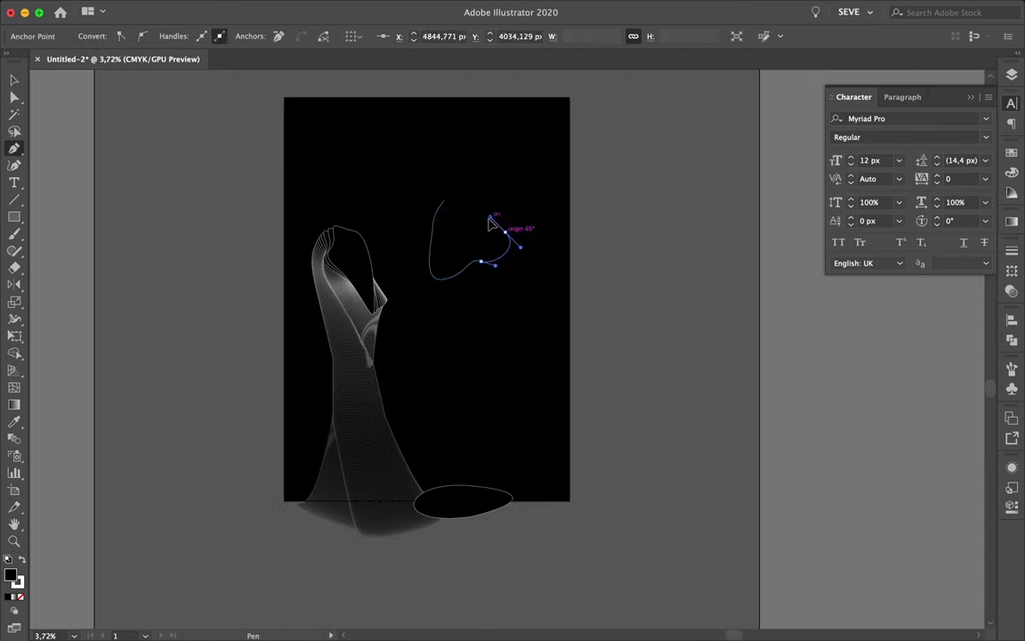
# Blend the bottom oval with the new top shape into a second line-blend form
pyautogui.press('a')
pyautogui.click(490, 503)
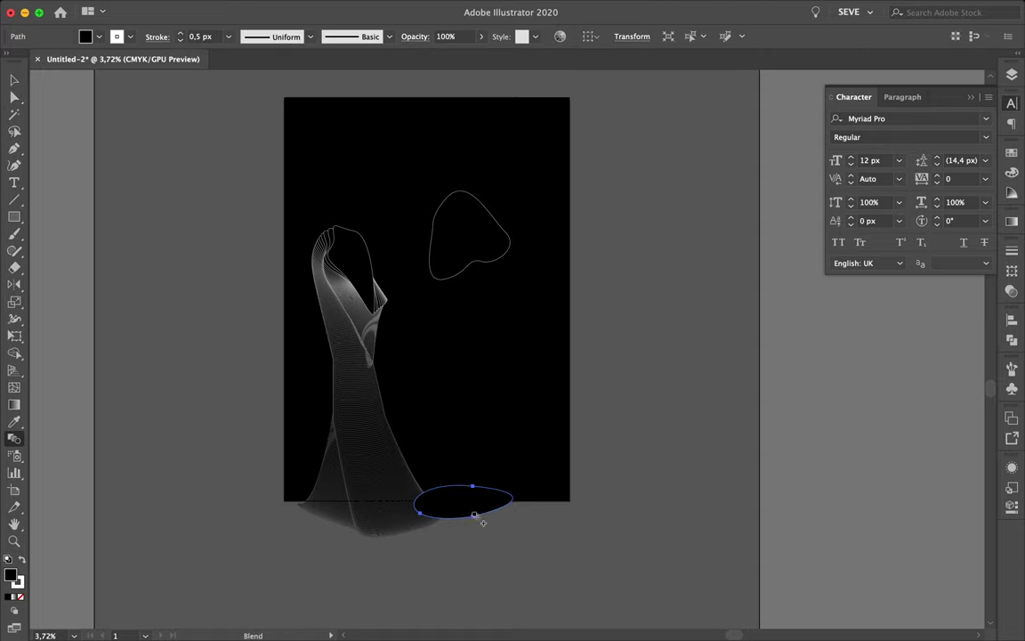
pyautogui.click(488, 267)
pyautogui.press('a')
pyautogui.scroll(2, 505, 350)
# Make the second form's top rounder and narrower, then select the whole blend
pyautogui.click(448, 126)
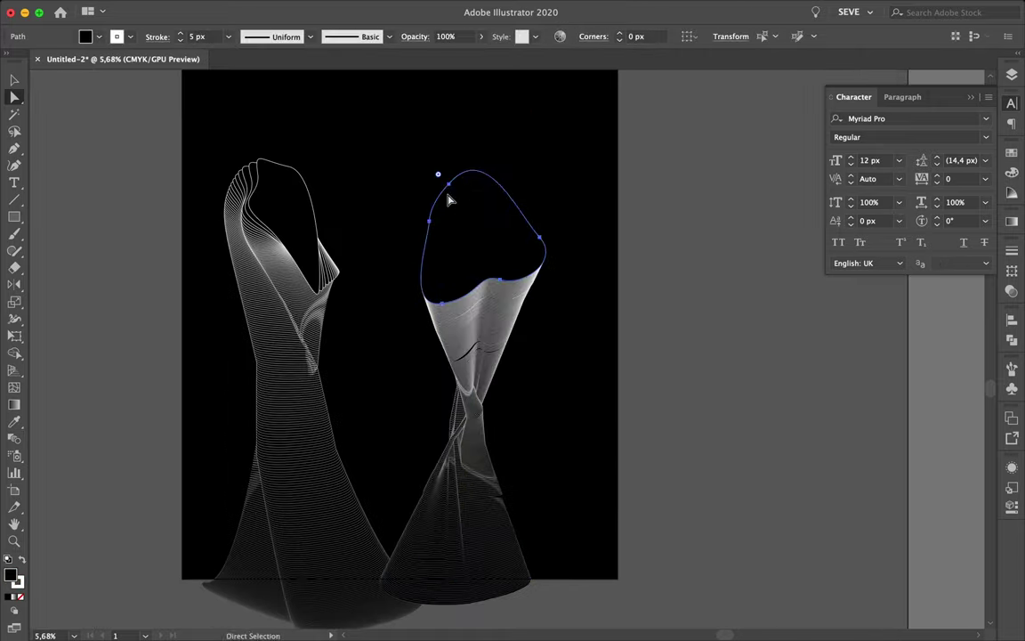
pyautogui.click(500, 197)
pyautogui.moveTo(459, 231); pyautogui.dragTo(525, 223)
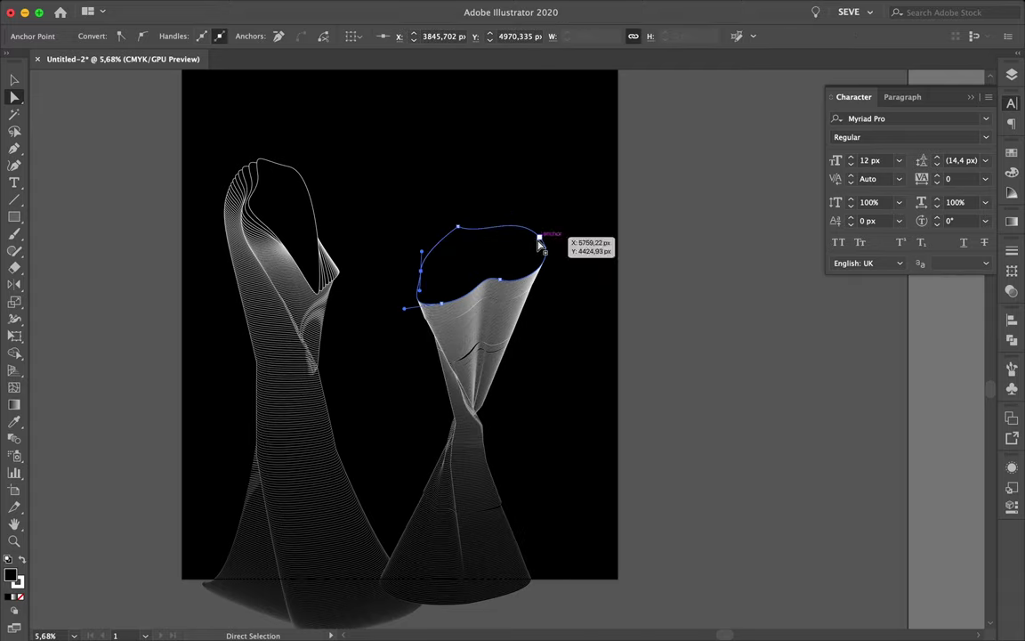
pyautogui.moveTo(463, 267)
pyautogui.mouseDown()
pyautogui.moveTo(481, 276)
pyautogui.moveTo(424, 276)
pyautogui.moveTo(459, 236)
pyautogui.mouseUp()
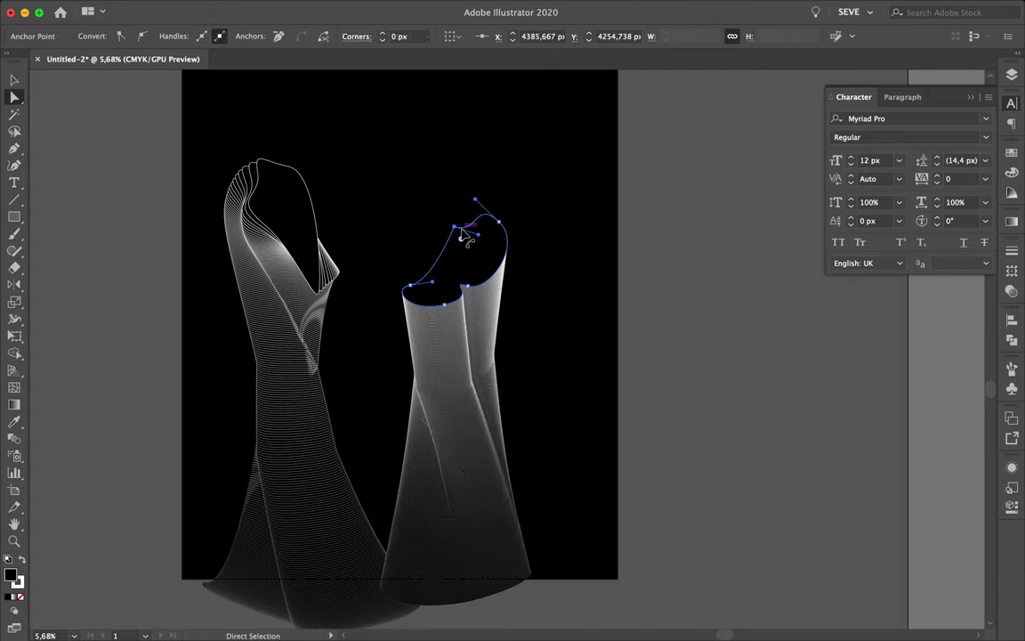
pyautogui.press('v')
pyautogui.click(508, 291)
pyautogui.click(465, 361)
pyautogui.hotkey('ctrl', '-')
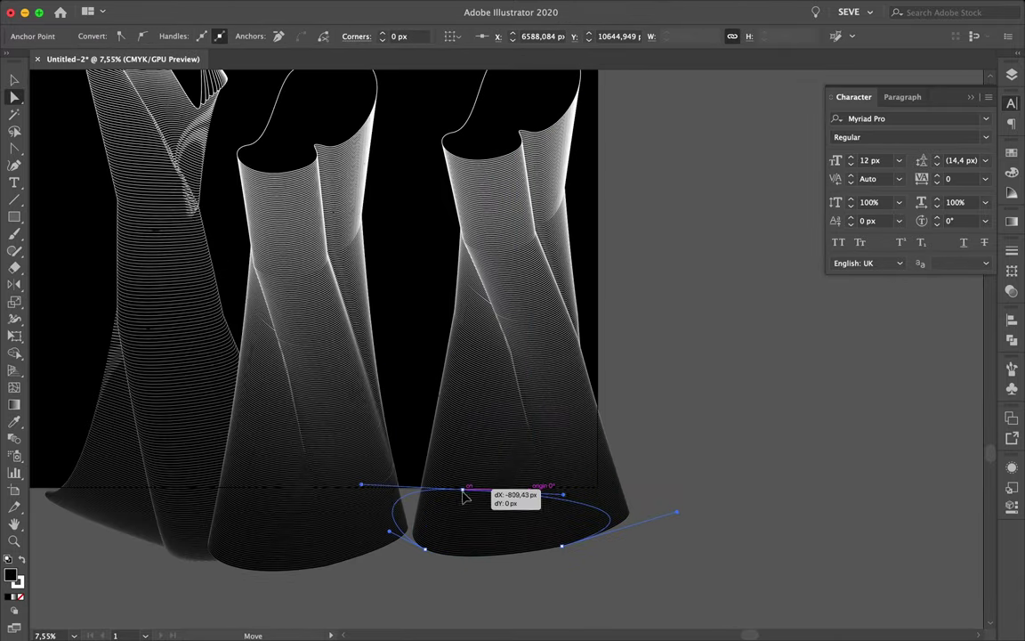
# Widen the third form's base and move its top down-left into a curl
pyautogui.moveTo(520, 568); pyautogui.dragTo(520, 592)
pyautogui.scroll(3, 521, 267)
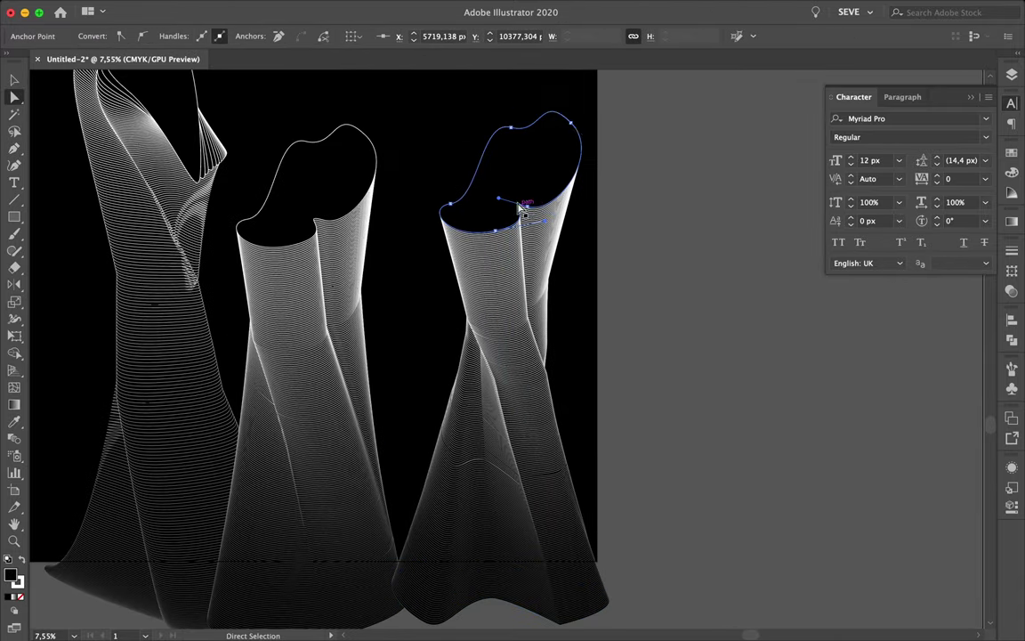
pyautogui.moveTo(522, 214); pyautogui.dragTo(514, 182)
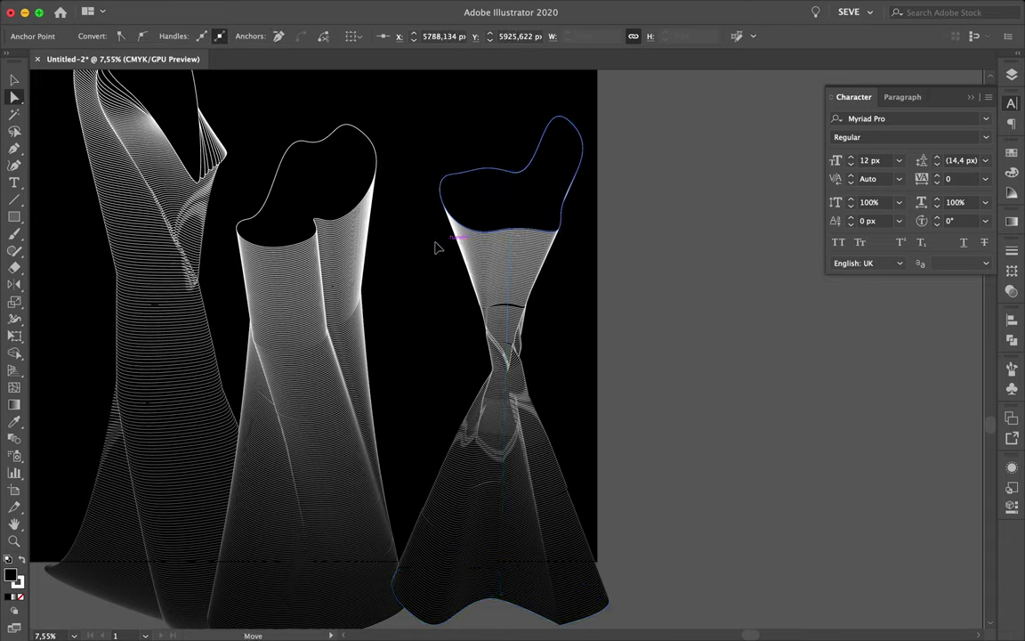
pyautogui.press('a')
pyautogui.moveTo(412, 268)
pyautogui.mouseDown()
pyautogui.moveTo(446, 229)
pyautogui.moveTo(493, 241)
pyautogui.mouseUp()
pyautogui.click(492, 293)
pyautogui.click(563, 548)
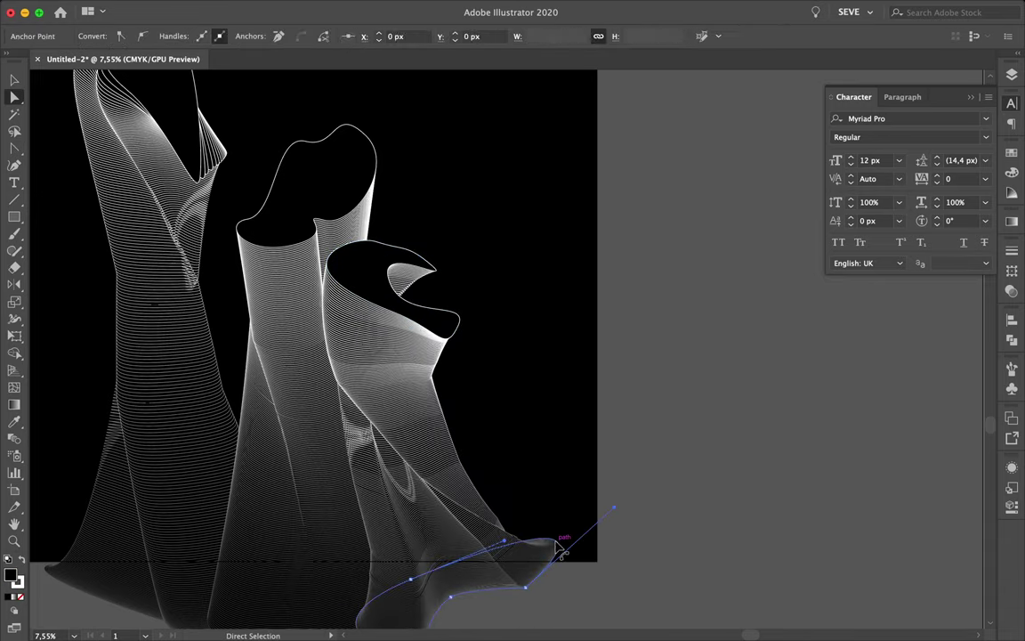
pyautogui.moveTo(498, 607); pyautogui.dragTo(497, 607)
# Deselect everything and widen the leftmost blend form
pyautogui.scroll(-3, 496, 607)
pyautogui.hotkey('ctrl', 'shift', 'a')
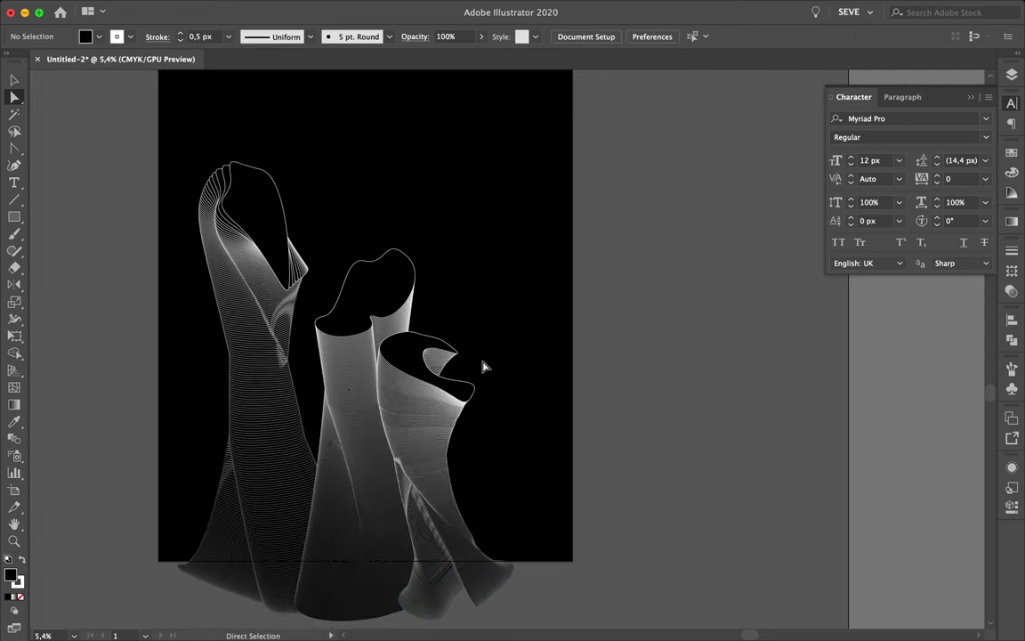
pyautogui.scroll(3, 486, 365)
pyautogui.press('v')
pyautogui.click(252, 524)
pyautogui.moveTo(419, 430); pyautogui.dragTo(434, 434)
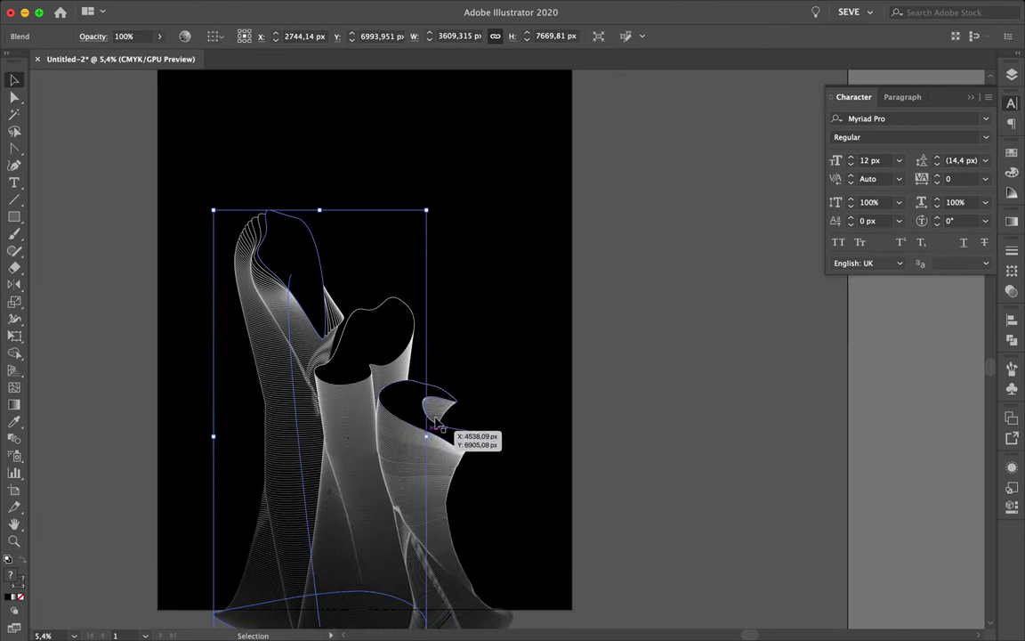
# Pen-draw a closed lower wavy shape and a second wavy shape near the top
pyautogui.press('p')
pyautogui.click(465, 340)
pyautogui.moveTo(484, 374); pyautogui.dragTo(552, 389)
pyautogui.moveTo(601, 297); pyautogui.dragTo(549, 325)
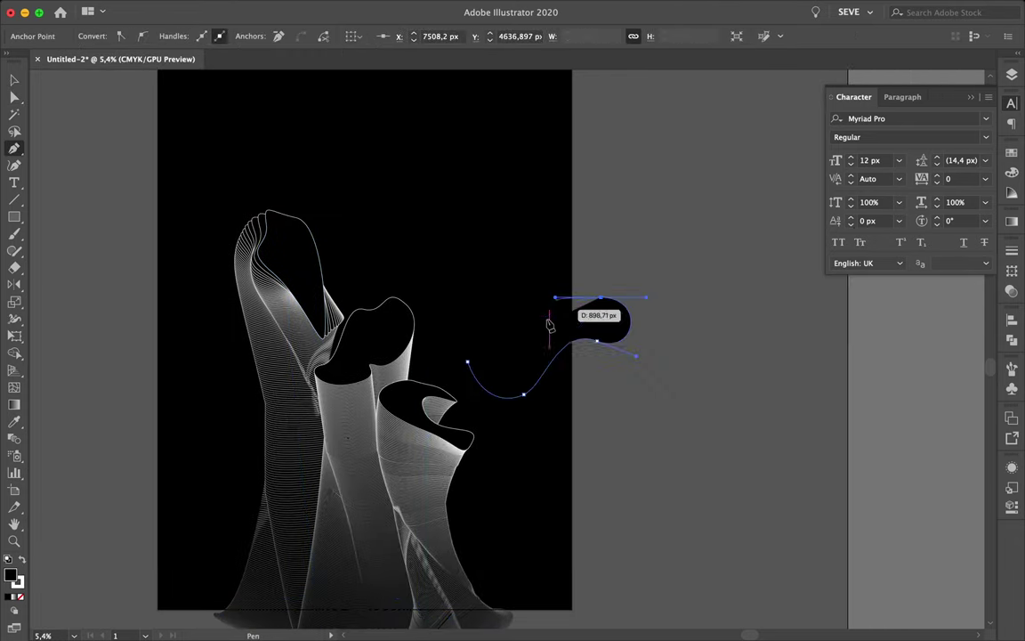
pyautogui.click(467, 396)
pyautogui.click(426, 172)
pyautogui.moveTo(479, 210); pyautogui.dragTo(551, 197)
pyautogui.click(507, 196)
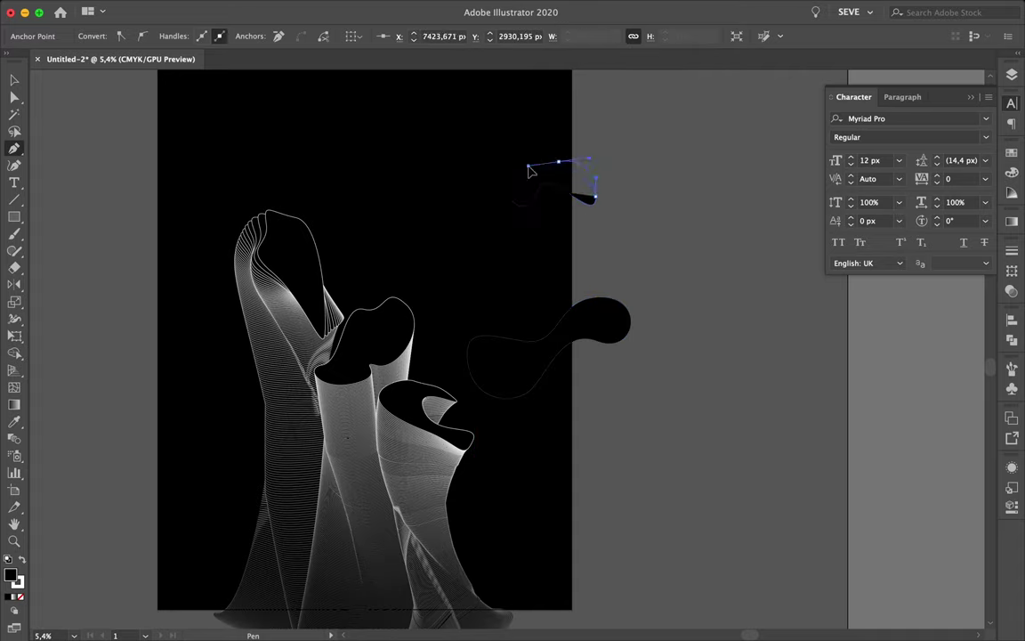
pyautogui.press('a')
# Blend the two wavy shapes, pulling the lower one down to the artboard bottom
pyautogui.press('v')
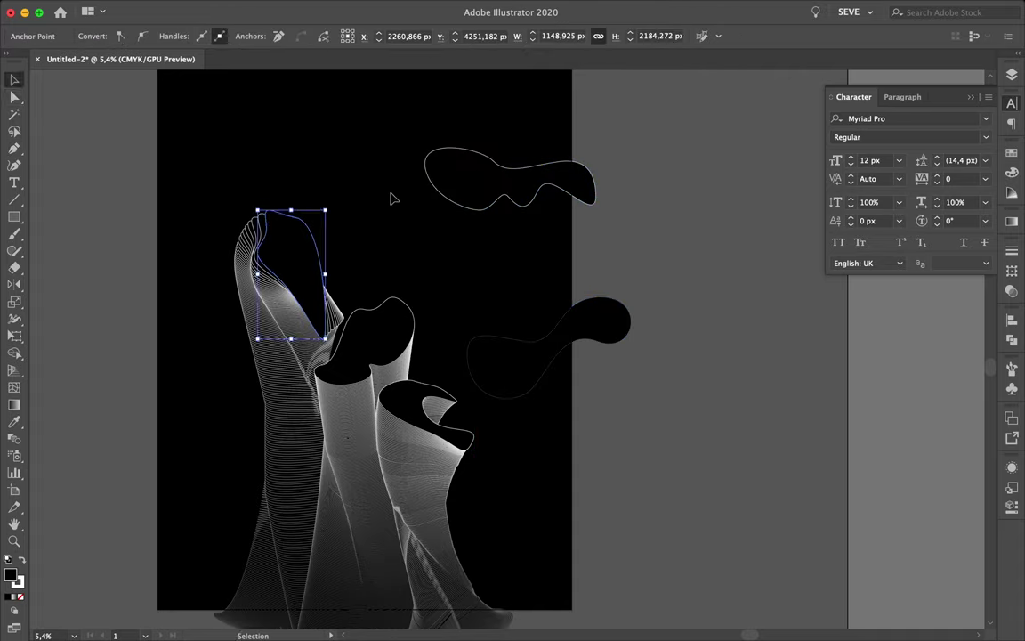
pyautogui.click(525, 396)
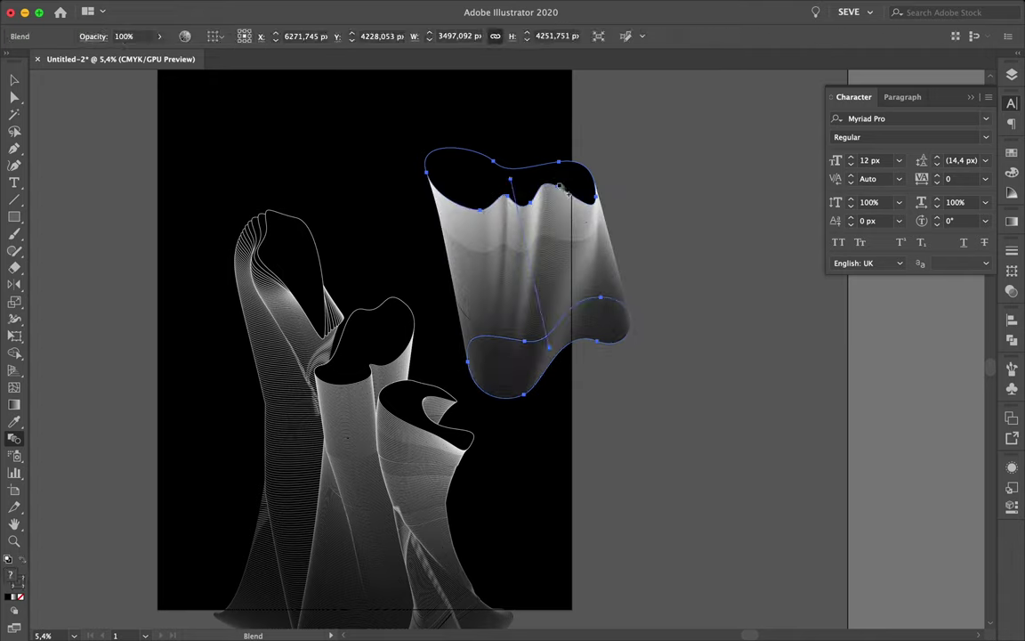
pyautogui.press('a')
pyautogui.click(630, 332)
pyautogui.click(525, 395)
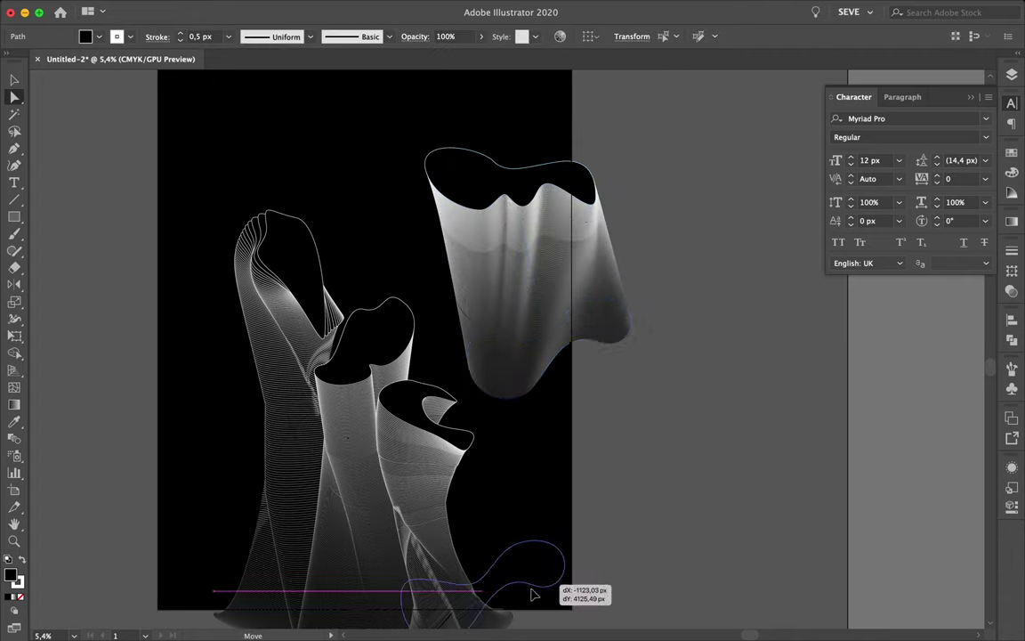
pyautogui.moveTo(604, 305); pyautogui.dragTo(526, 602)
pyautogui.moveTo(578, 170); pyautogui.dragTo(520, 116)
# Reshape the wavy top of the tall right blend and shift its top shape up-right
pyautogui.scroll(5, 538, 149)
pyautogui.scroll(3, 517, 178)
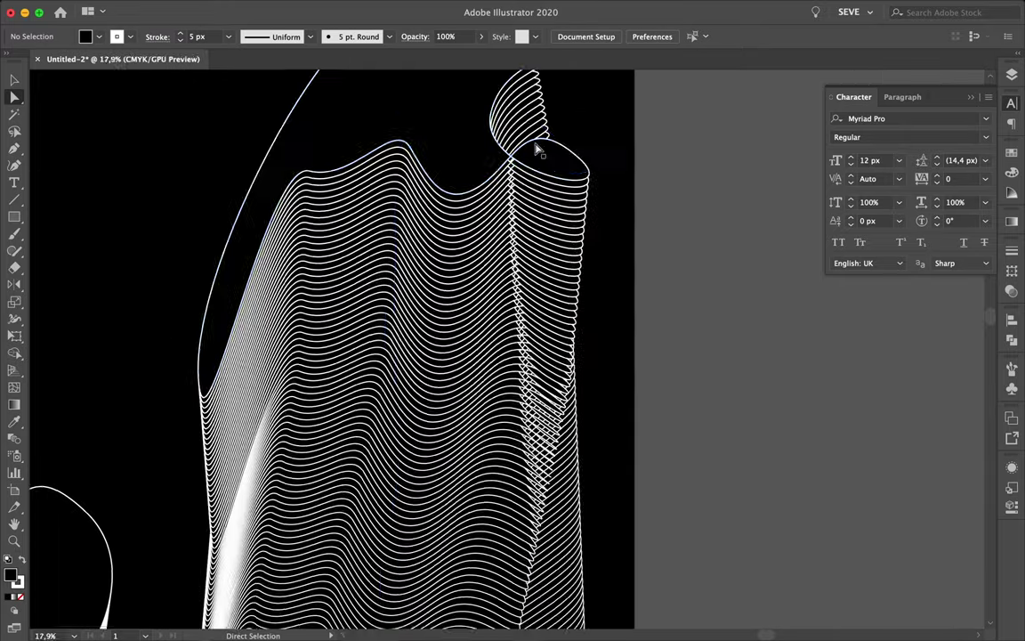
pyautogui.moveTo(529, 111)
pyautogui.mouseDown()
pyautogui.moveTo(563, 275)
pyautogui.moveTo(617, 339)
pyautogui.moveTo(465, 270)
pyautogui.mouseUp()
pyautogui.moveTo(186, 445); pyautogui.dragTo(227, 403)
pyautogui.scroll(-4, 383, 307)
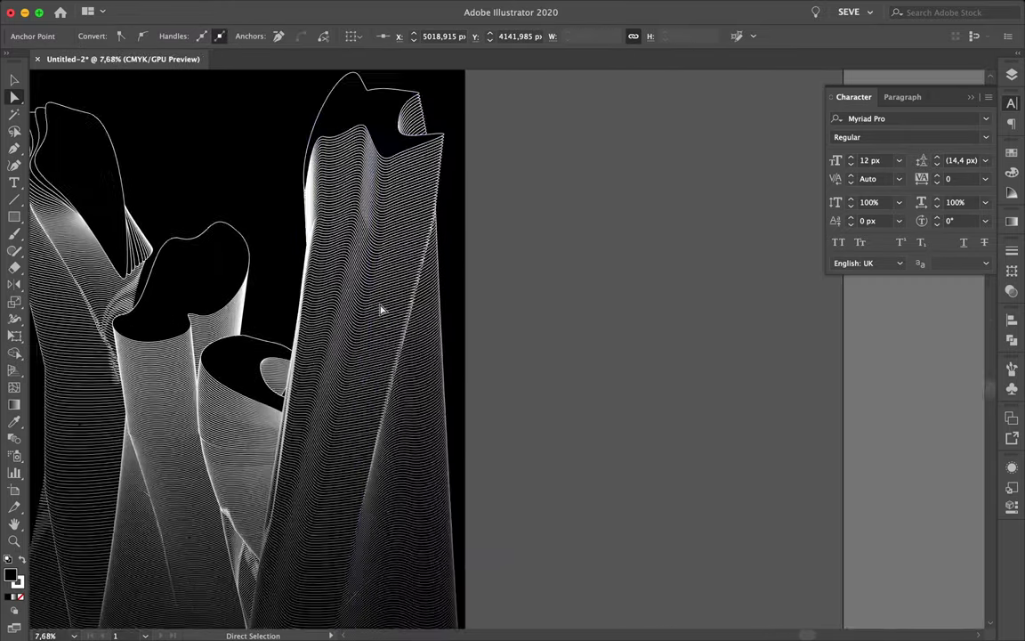
pyautogui.scroll(-3, 382, 307)
# Send the tall blend to the back, undo it, and reopen the Arrange options
pyautogui.rightClick(384, 309)
pyautogui.click(571, 563)
pyautogui.press('super+z')
pyautogui.press('v')
pyautogui.rightClick(377, 338)
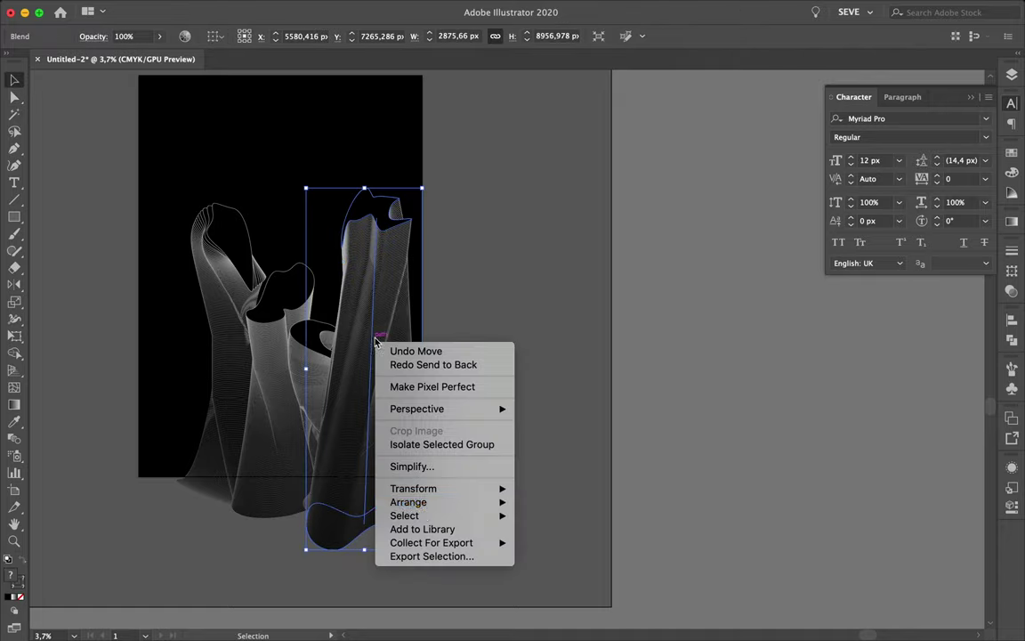
# Send the tall blend to the back, add a new layer and lock Layer 2
pyautogui.click(599, 545)
pyautogui.click(1011, 82)
pyautogui.click(975, 103)
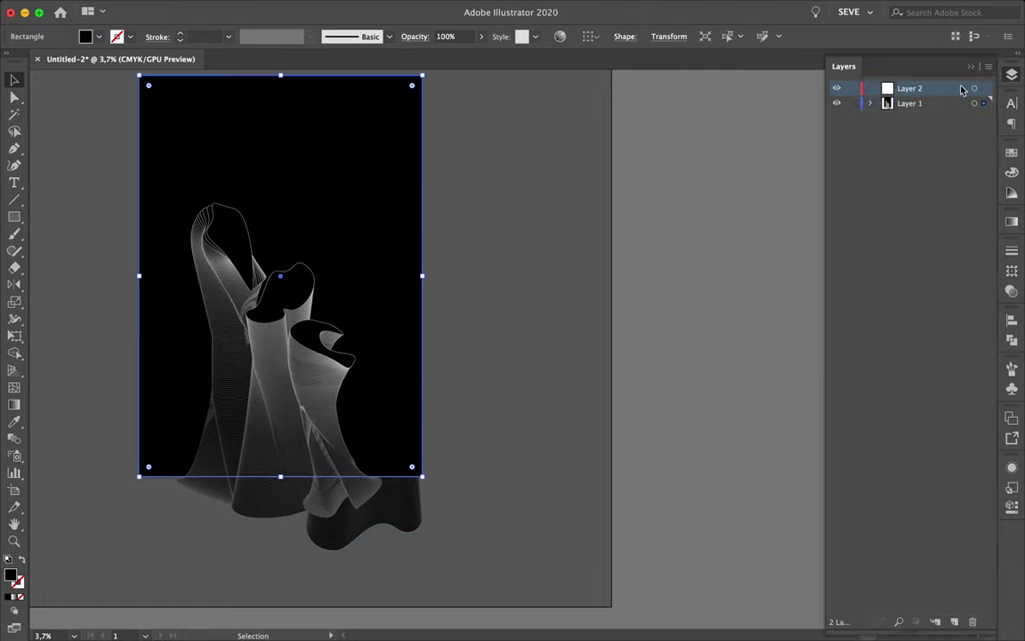
pyautogui.click(852, 104)
# Draw a rectangle over the artboard and fit the artboard in the window
pyautogui.press('m')
pyautogui.moveTo(176, 507); pyautogui.dragTo(556, 297)
pyautogui.press('v')
pyautogui.press('super+0')
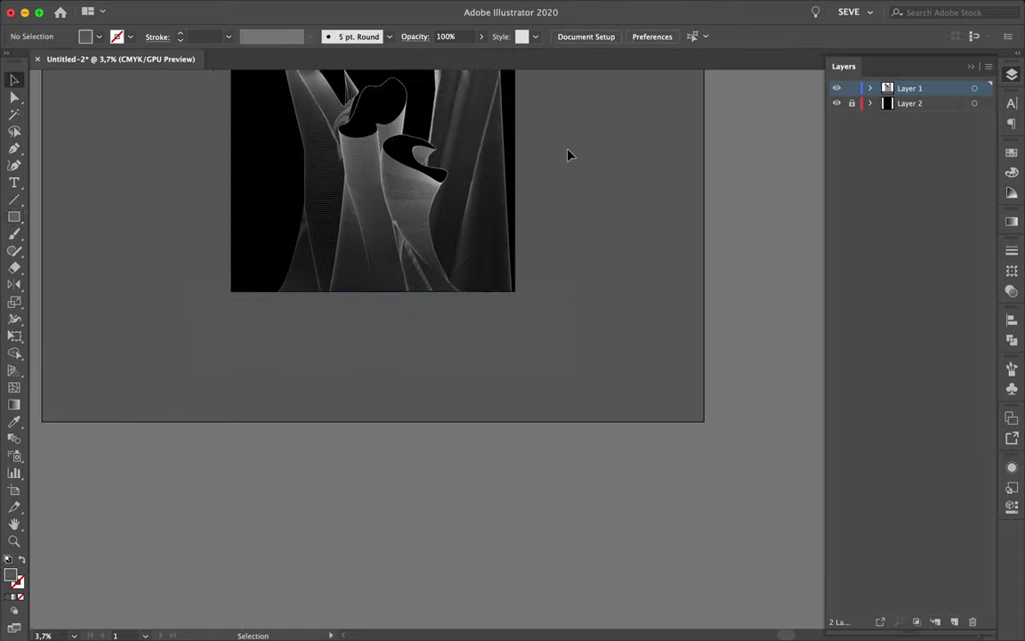
# Pull the right blend's spine anchor down, reshape its bottom, and adjust its size and position
pyautogui.press('a')
pyautogui.click(504, 414)
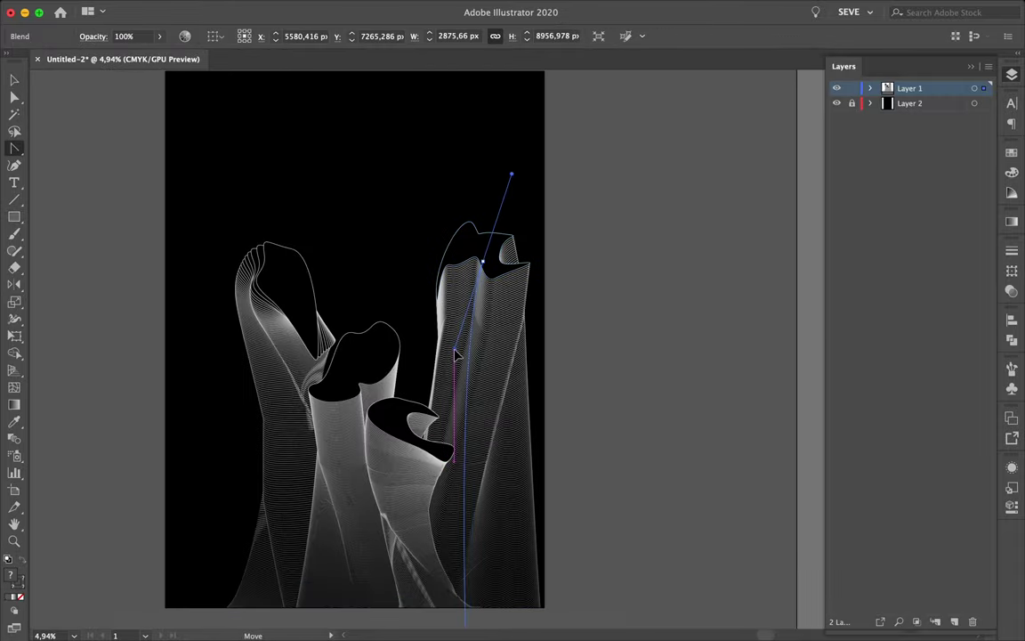
pyautogui.moveTo(460, 339); pyautogui.dragTo(490, 561)
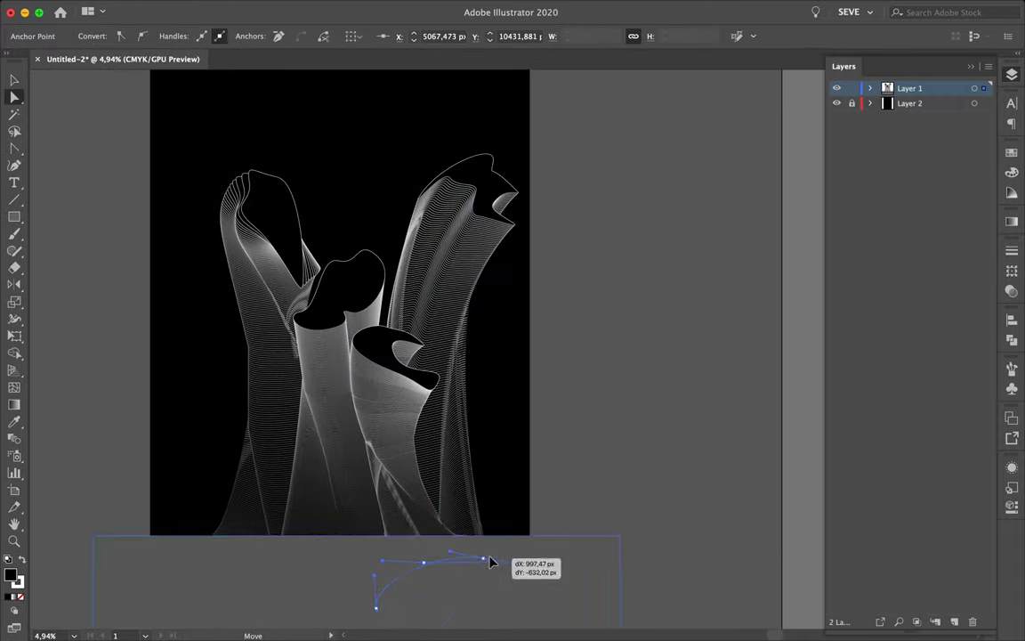
pyautogui.moveTo(489, 560); pyautogui.dragTo(469, 584)
pyautogui.moveTo(392, 579); pyautogui.dragTo(391, 585)
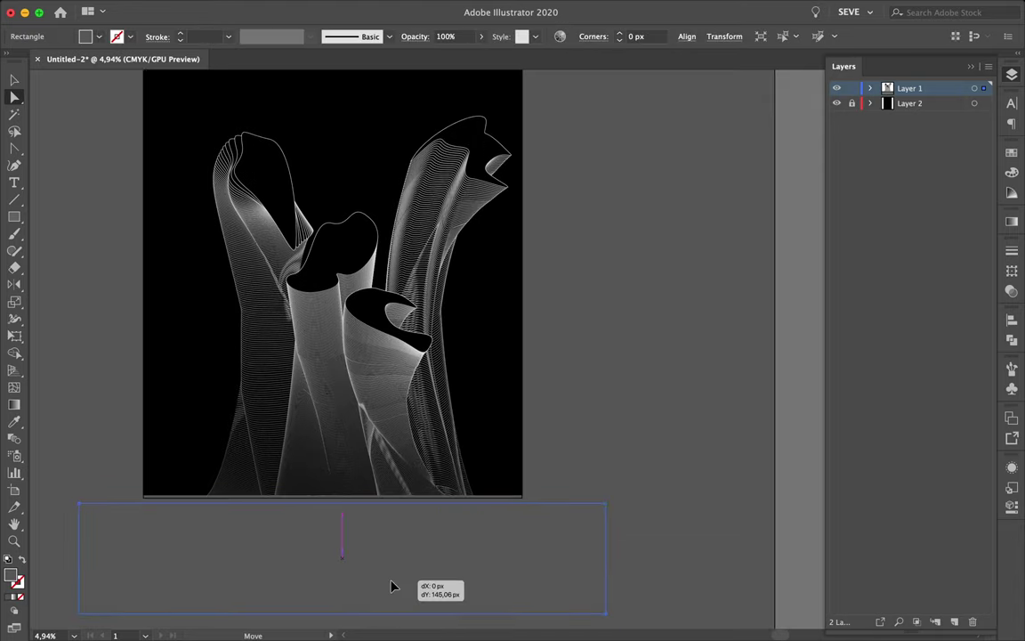
pyautogui.press('v')
pyautogui.click(517, 213)
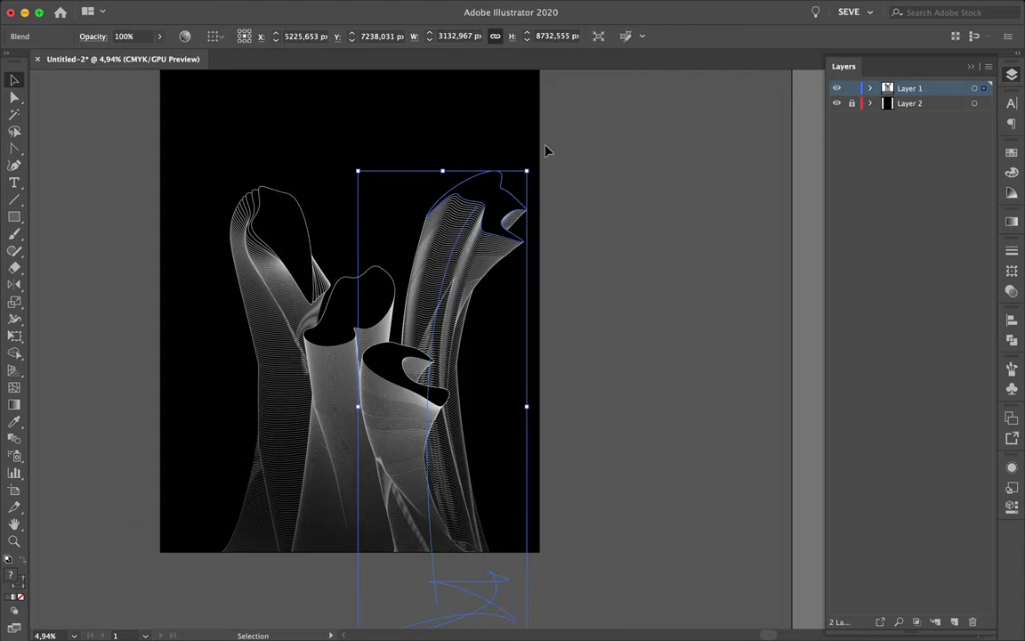
pyautogui.moveTo(526, 171); pyautogui.dragTo(517, 158)
pyautogui.click(560, 335)
pyautogui.scroll(-2, 560, 334)
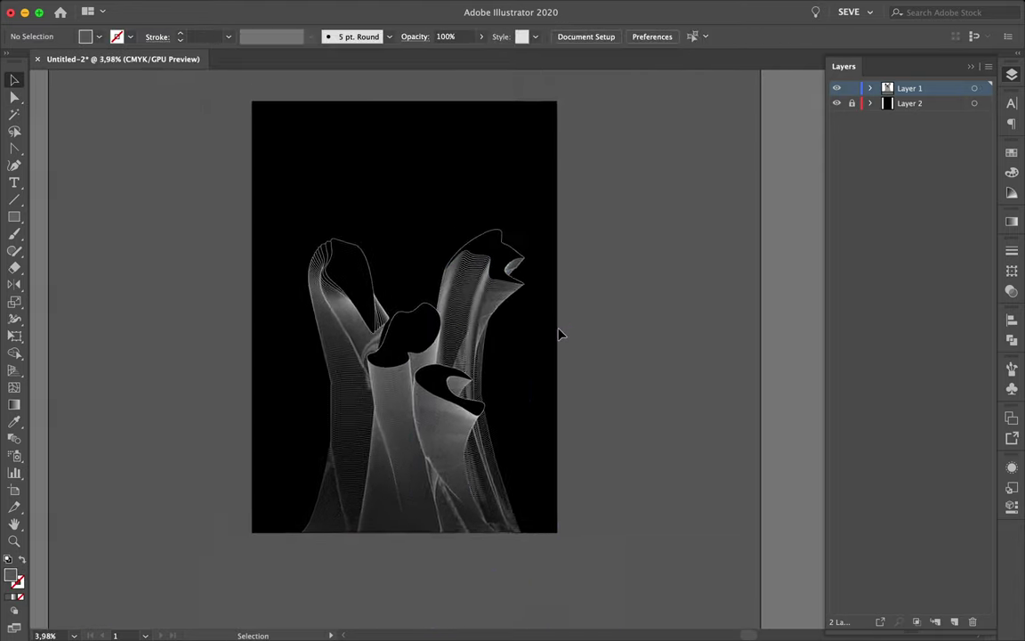
# Reshape the C-shaped curl's opening and smooth the top path into an arc
pyautogui.scroll(3, 560, 335)
pyautogui.press('a')
pyautogui.click(429, 434)
pyautogui.click(462, 510)
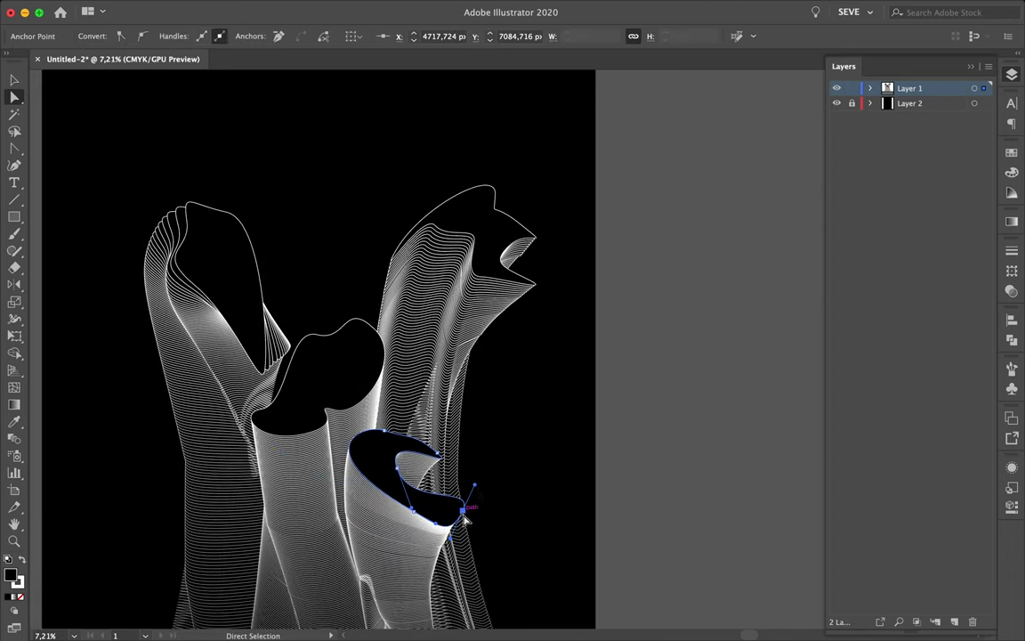
pyautogui.moveTo(469, 507); pyautogui.dragTo(463, 504)
pyautogui.moveTo(418, 207)
pyautogui.mouseDown()
pyautogui.moveTo(492, 205)
pyautogui.moveTo(474, 181)
pyautogui.mouseUp()
pyautogui.click(452, 203)
pyautogui.press('a')
pyautogui.click(531, 277)
# Move the middle blend into position and deselect it
pyautogui.press('v')
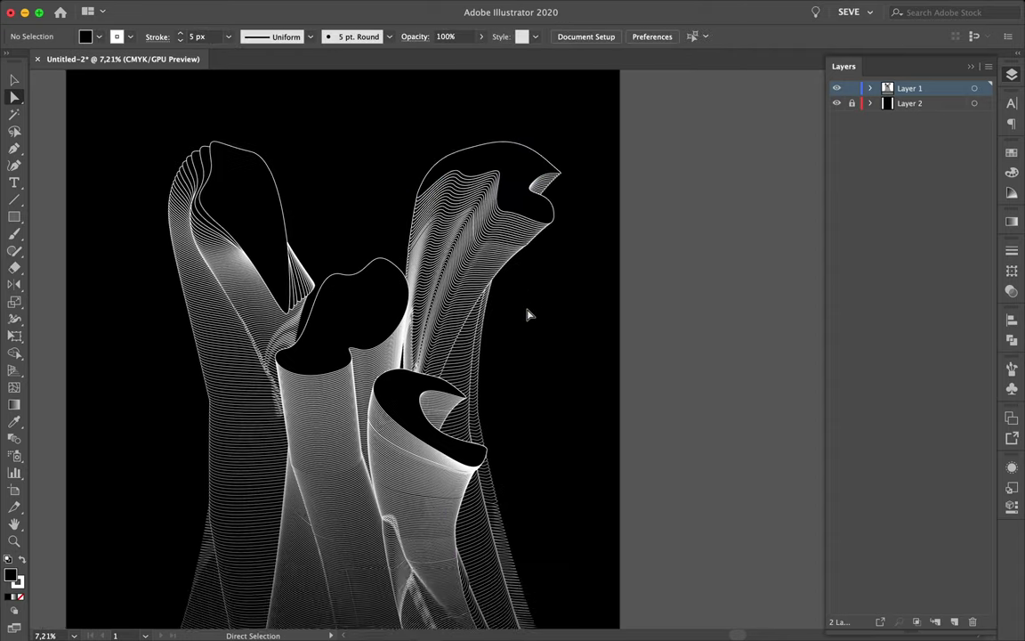
pyautogui.hotkey('ctrl', '-')
pyautogui.moveTo(419, 332); pyautogui.dragTo(426, 339)
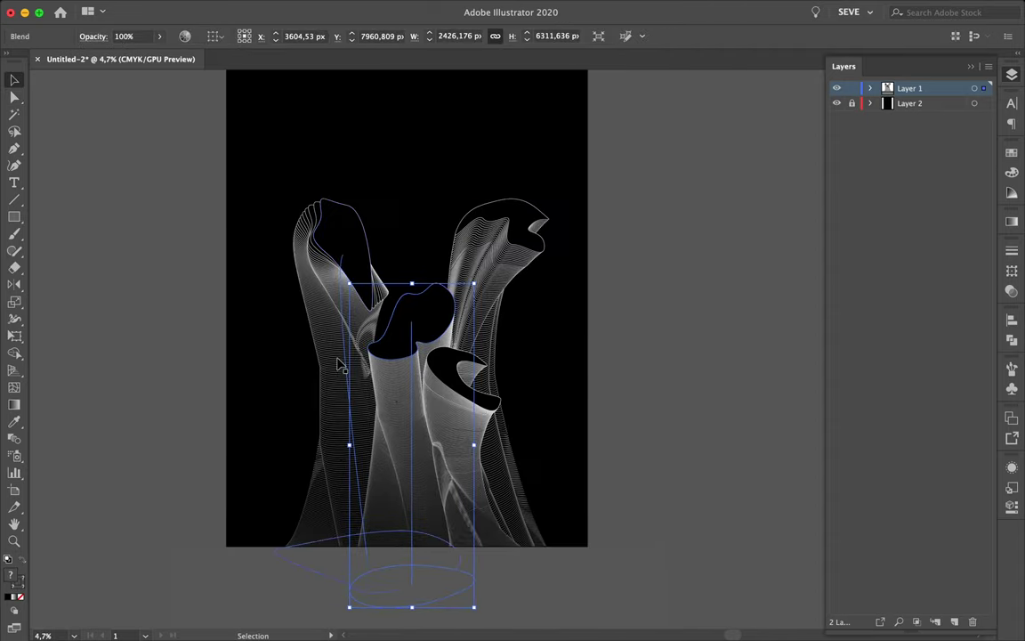
pyautogui.click(297, 374)
# Marquee-select the spine paths, set a 0.75 px stroke weight, then select the lower ellipse
pyautogui.scroll(2, 299, 375)
pyautogui.scroll(5, 299, 375)
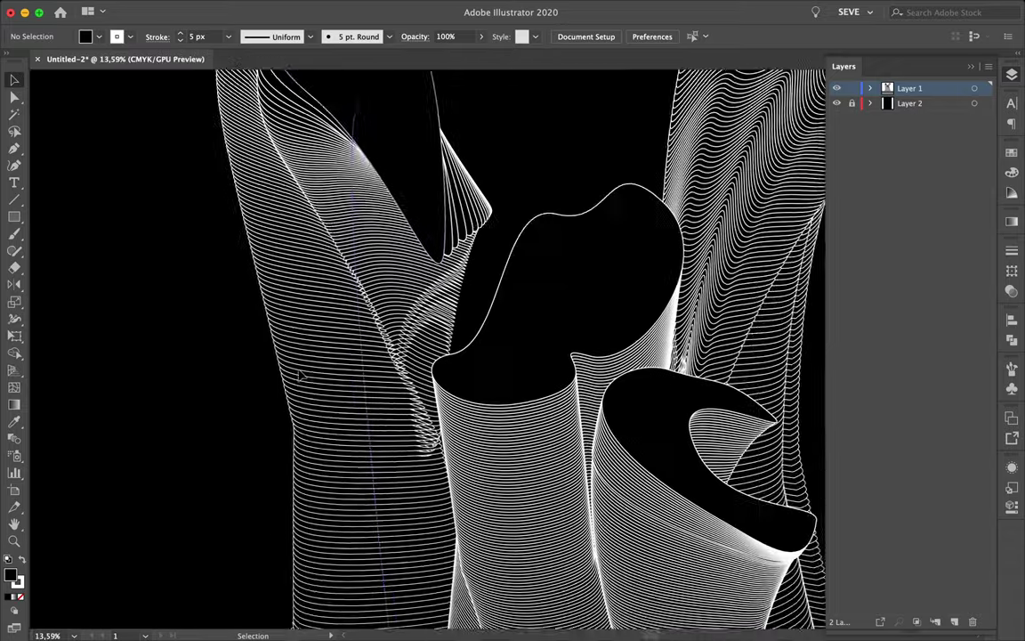
pyautogui.scroll(-4, 324, 589)
pyautogui.moveTo(704, 591); pyautogui.dragTo(190, 394)
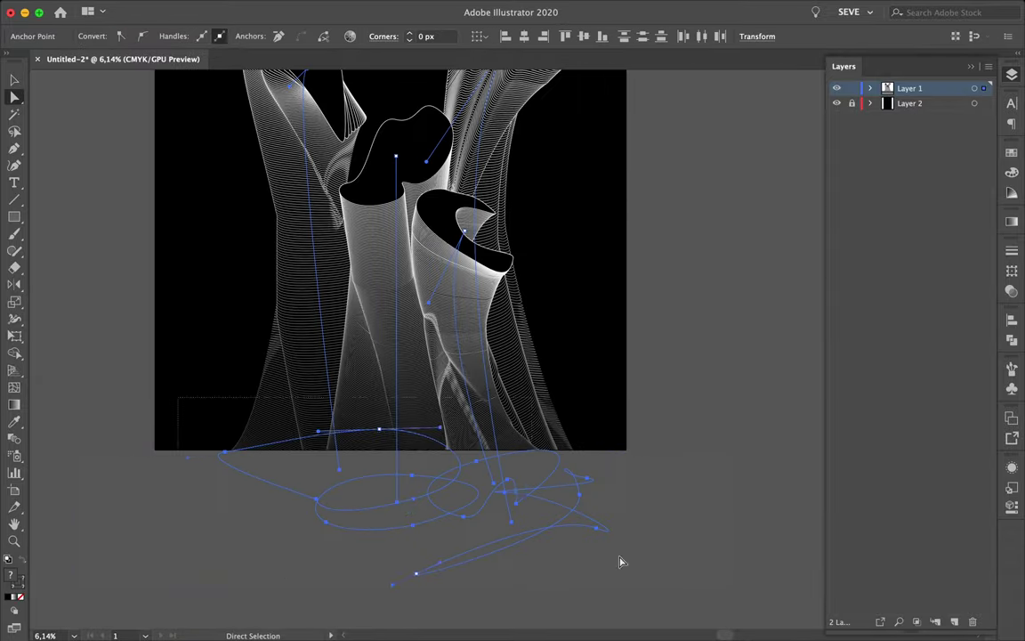
pyautogui.click(1012, 250)
pyautogui.click(271, 465)
pyautogui.click(192, 451)
# Stretch the left ellipse's anchor outward, try yellow and crimson swatches, then select the spine's top anchor
pyautogui.press('v')
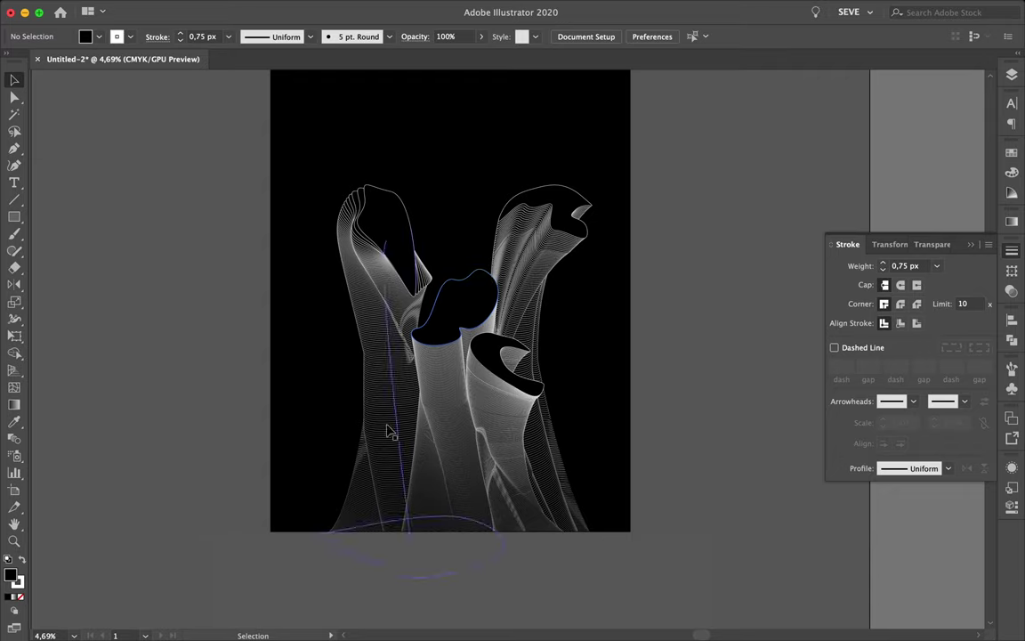
pyautogui.moveTo(321, 534); pyautogui.dragTo(295, 536)
pyautogui.click(1012, 152)
pyautogui.click(978, 192)
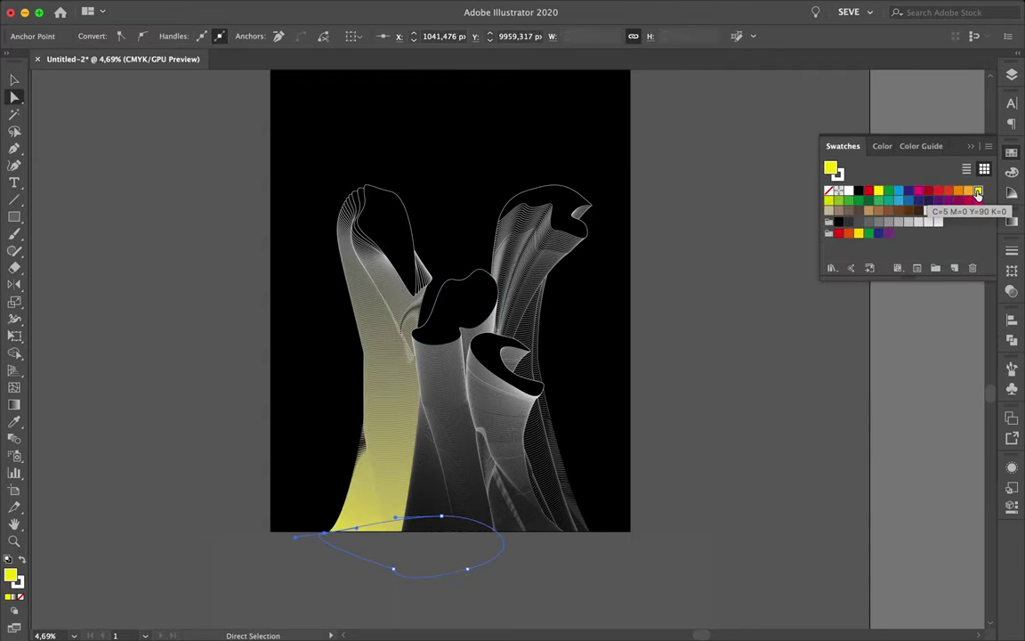
pyautogui.click(930, 192)
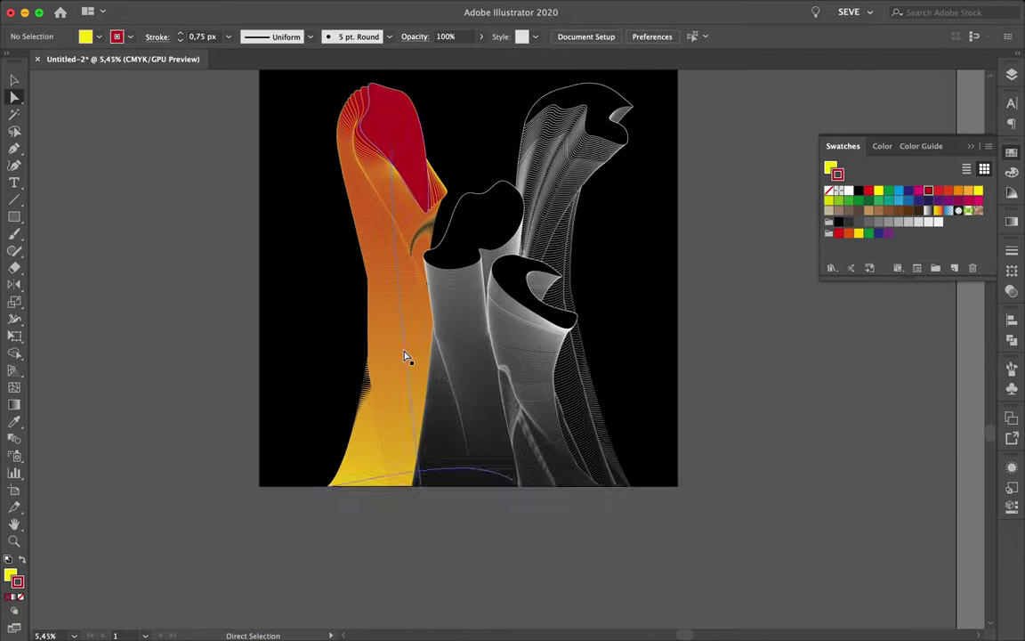
pyautogui.click(405, 356)
pyautogui.click(384, 171)
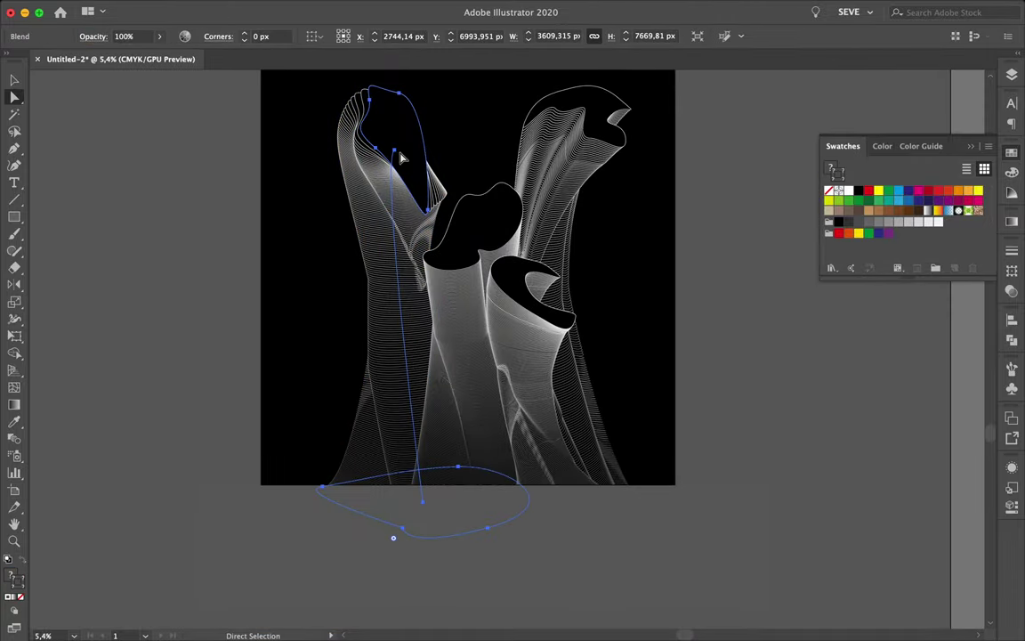
# Pull the left form's spine top up-left, then rotate the middle spine's curve handles
pyautogui.moveTo(385, 170); pyautogui.dragTo(368, 138)
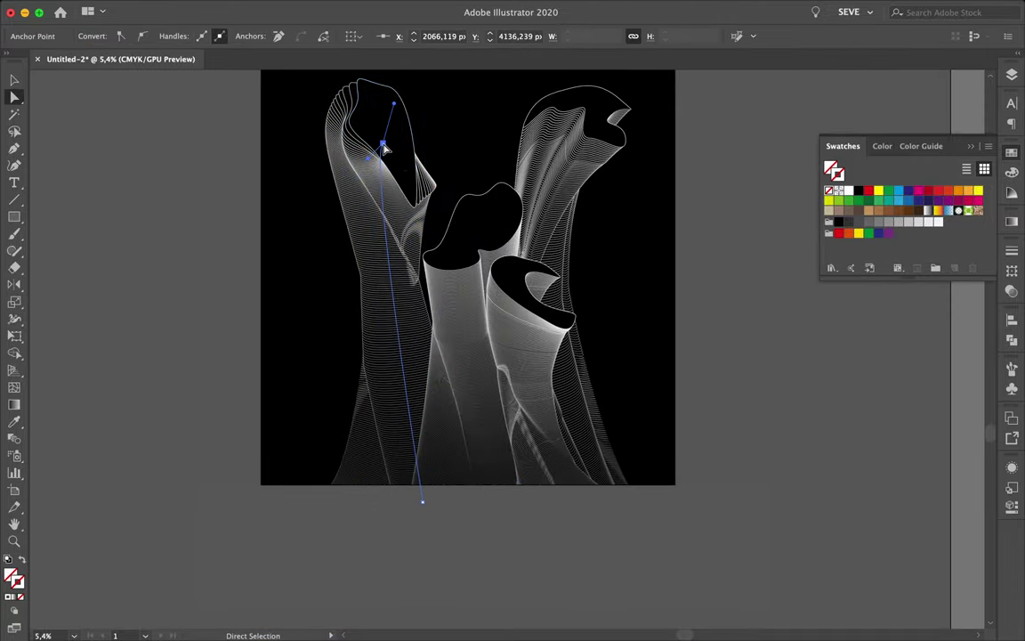
pyautogui.click(440, 151)
pyautogui.click(480, 297)
pyautogui.moveTo(481, 300); pyautogui.dragTo(431, 428)
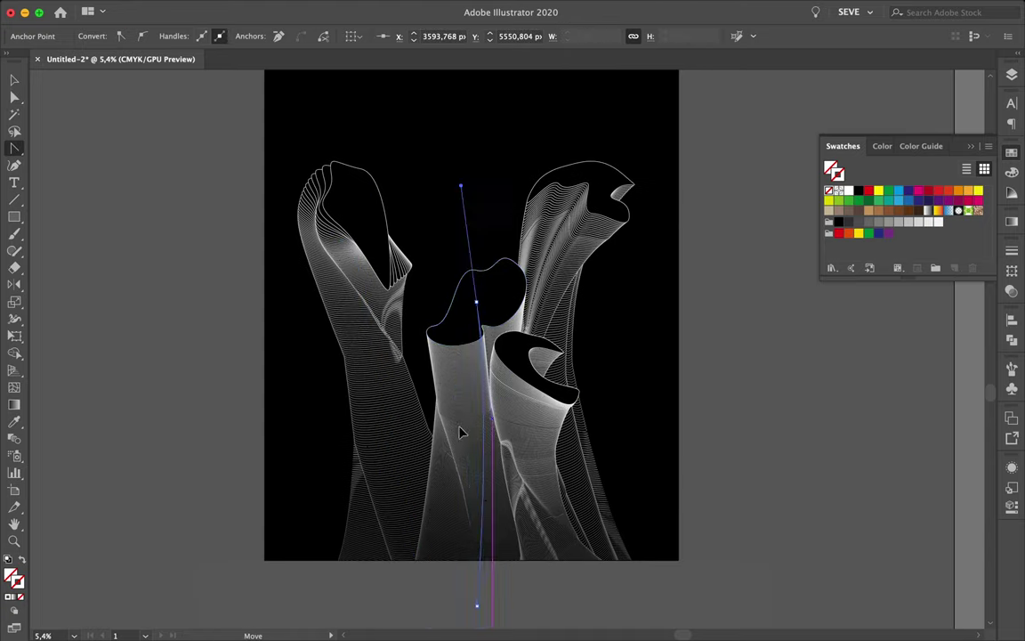
# Reshape the middle form's top hump and swing its spine handle to the upper right
pyautogui.click(419, 298)
pyautogui.moveTo(423, 303); pyautogui.dragTo(450, 305)
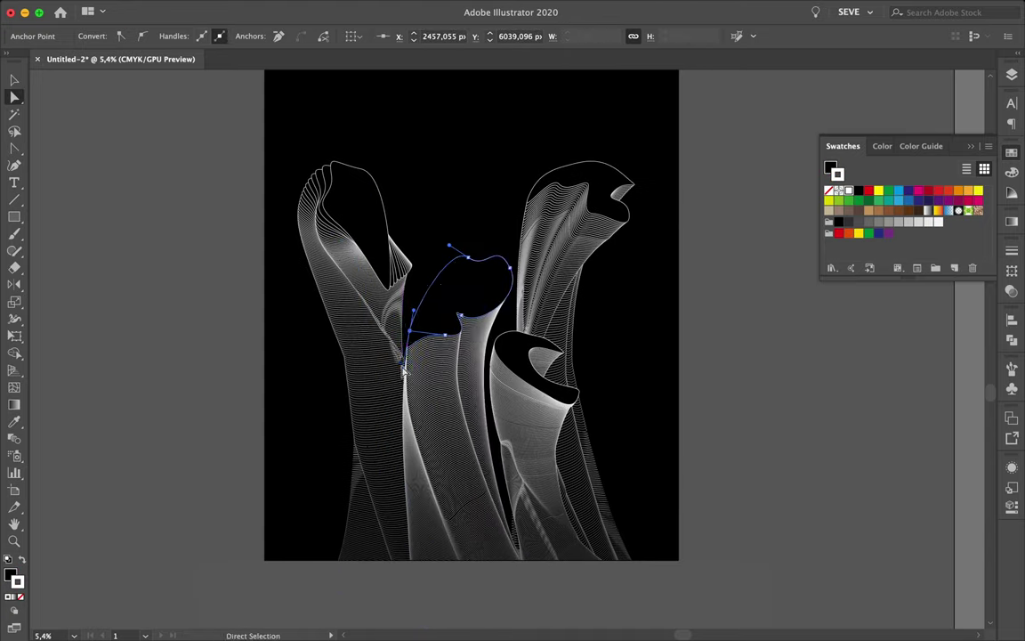
pyautogui.moveTo(453, 195); pyautogui.dragTo(513, 208)
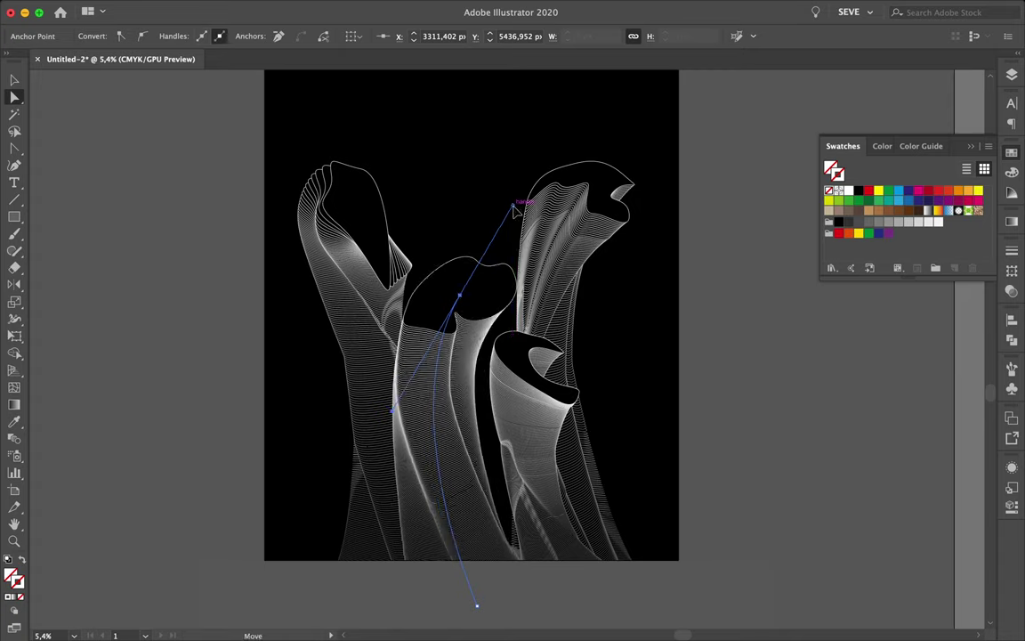
pyautogui.moveTo(595, 339); pyautogui.dragTo(599, 338)
pyautogui.press('v')
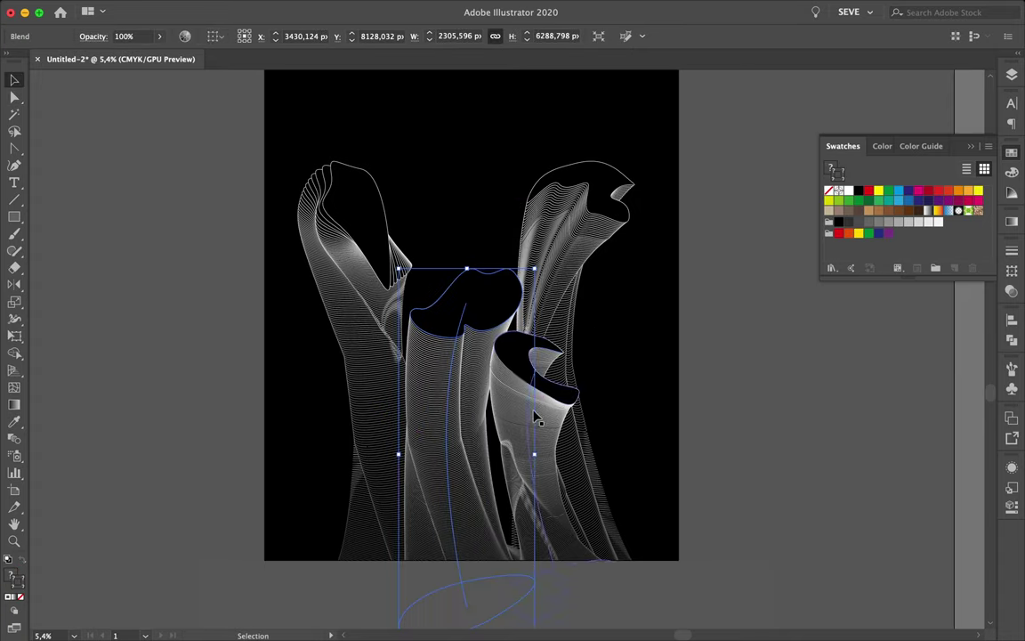
pyautogui.click(661, 384)
pyautogui.scroll(-2, 662, 384)
pyautogui.scroll(4, 662, 384)
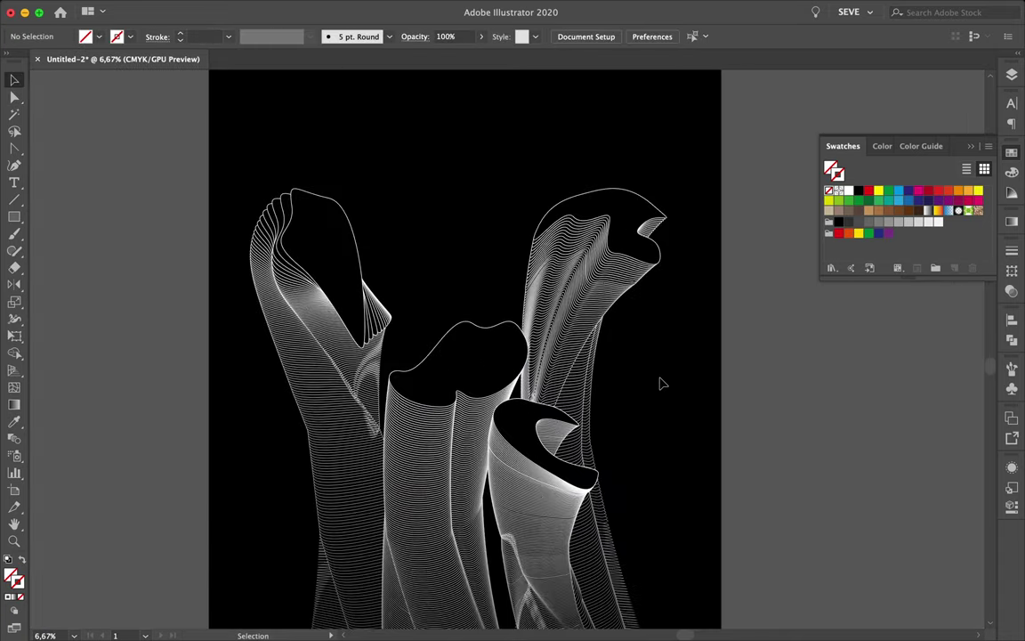
# Fill the rectangle white and give it a gradient whose right stop has 0% opacity
pyautogui.click(86, 37)
pyautogui.click(39, 61)
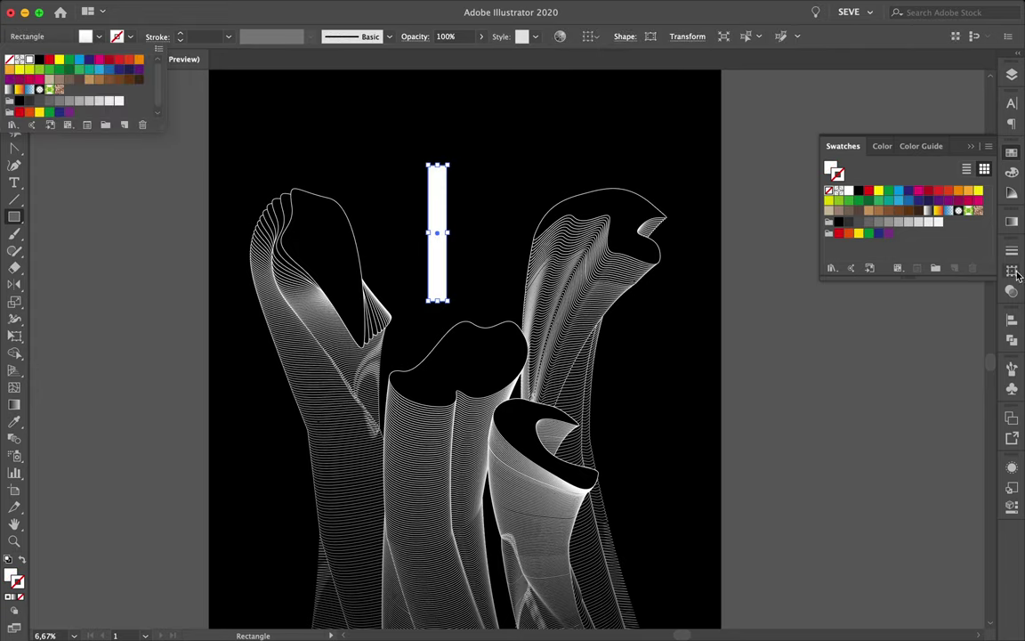
pyautogui.click(1011, 220)
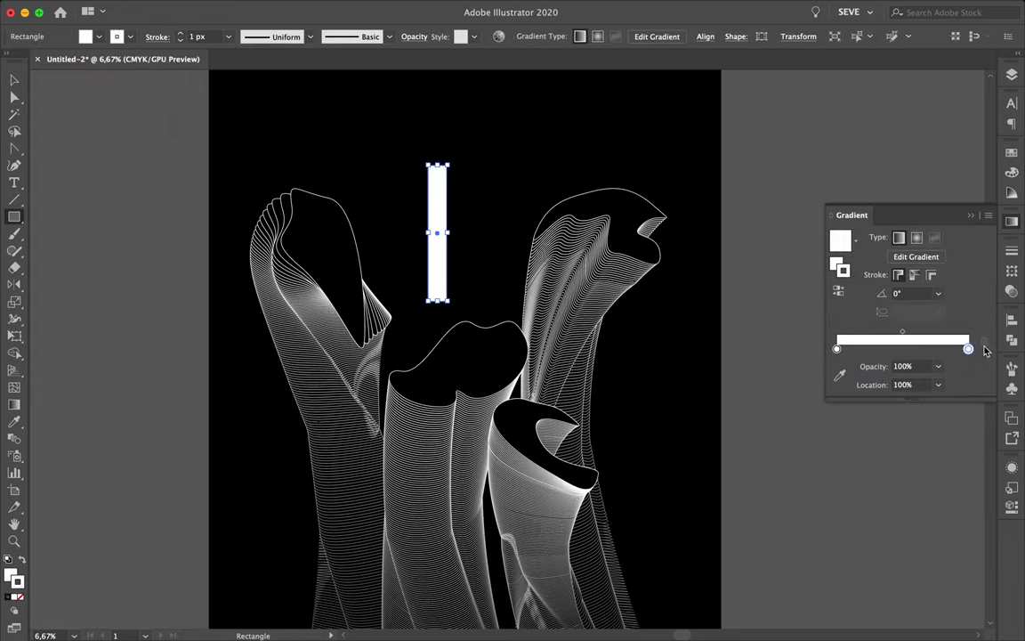
pyautogui.doubleClick(970, 349)
pyautogui.write('0')
pyautogui.press('Return')
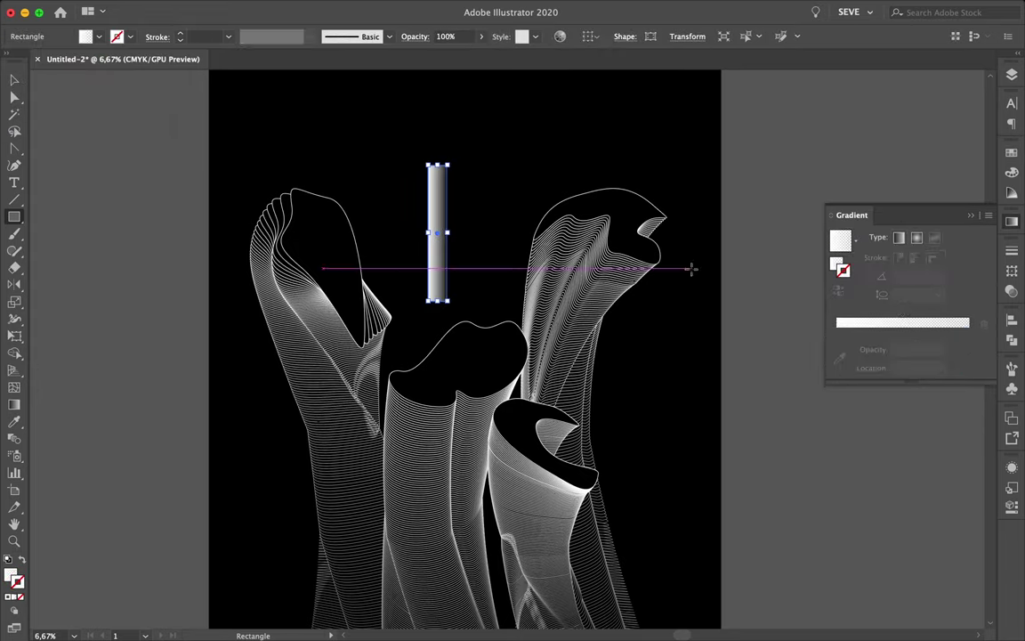
# Keep the end stop at 100% location and set the gradient angle to 90°
pyautogui.press('v')
pyautogui.click(938, 384)
pyautogui.click(945, 613)
pyautogui.click(912, 294)
pyautogui.write('90')
pyautogui.press('Return')
# Position the gradient bar over the central draped form, checking placement in Outline view
pyautogui.moveTo(437, 231); pyautogui.dragTo(434, 414)
pyautogui.hotkey('ctrl', 'shift', 'a')
pyautogui.scroll(-2, 459, 344)
pyautogui.click(440, 381)
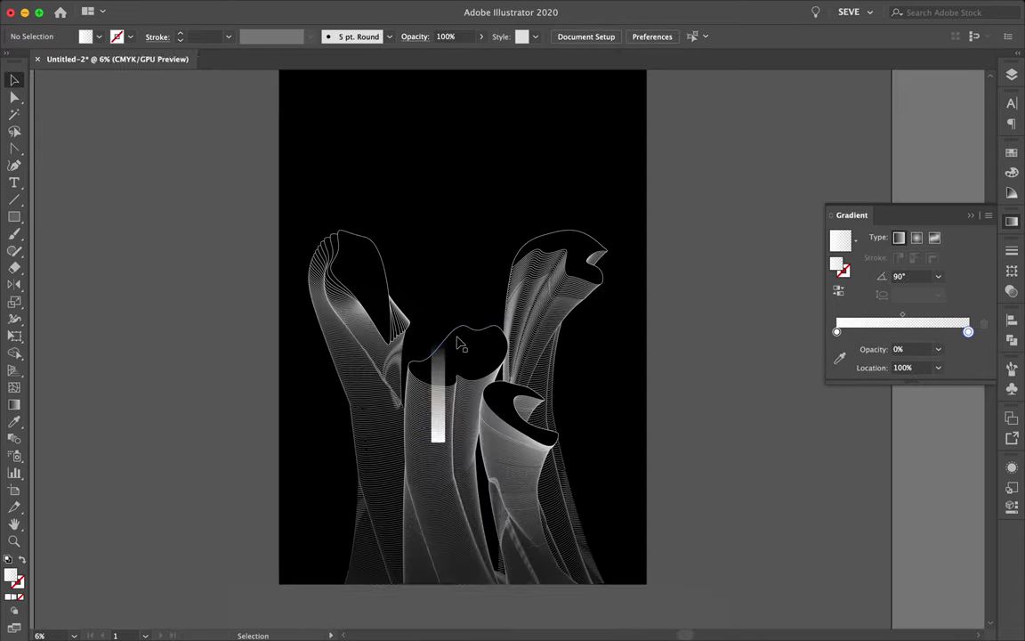
pyautogui.scroll(3, 430, 353)
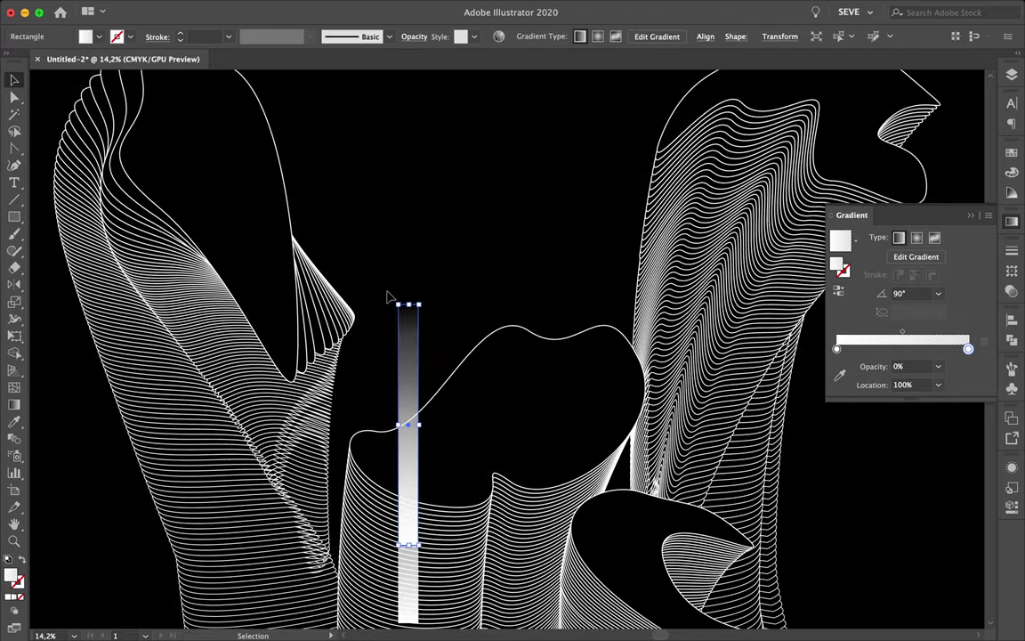
pyautogui.hotkey('ctrl', 'y')
pyautogui.moveTo(391, 299); pyautogui.dragTo(524, 589)
pyautogui.moveTo(423, 192); pyautogui.dragTo(420, 194)
pyautogui.hotkey('ctrl', 'y')
# Slant the bar's top into a diagonal and place a vertical copy of the bar
pyautogui.press('a')
pyautogui.click(402, 143)
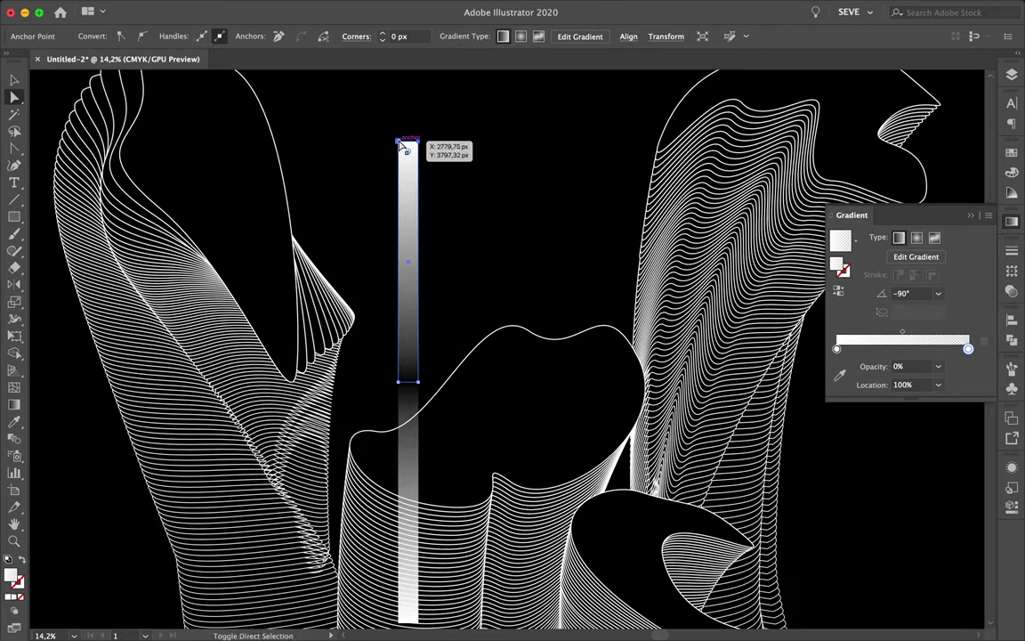
pyautogui.moveTo(492, 301); pyautogui.dragTo(494, 299)
pyautogui.scroll(-2, 579, 298)
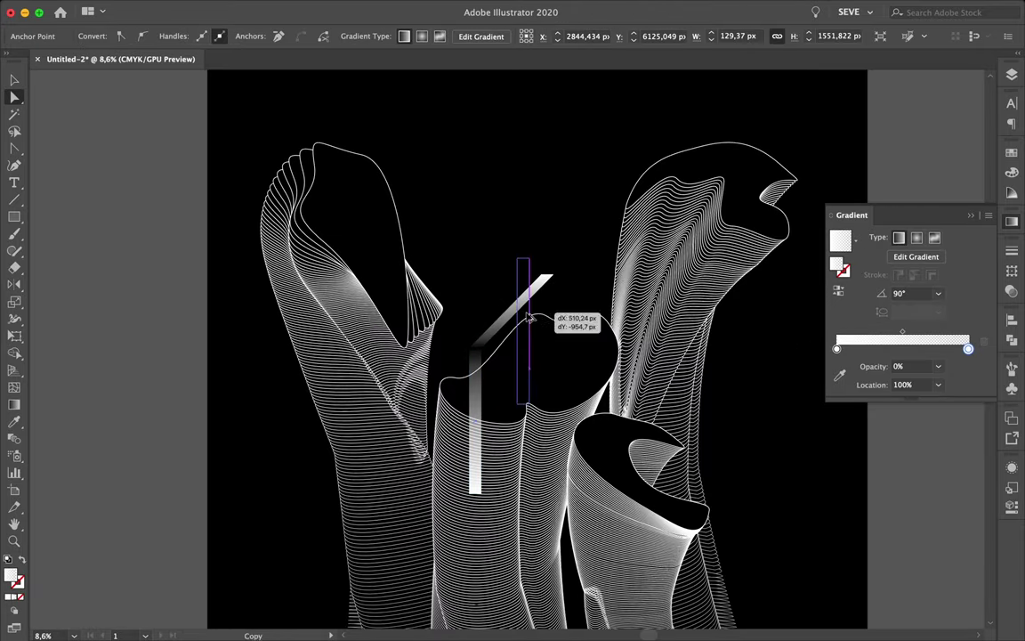
pyautogui.moveTo(498, 356); pyautogui.dragTo(537, 311)
pyautogui.press('v')
pyautogui.scroll(5, 552, 290)
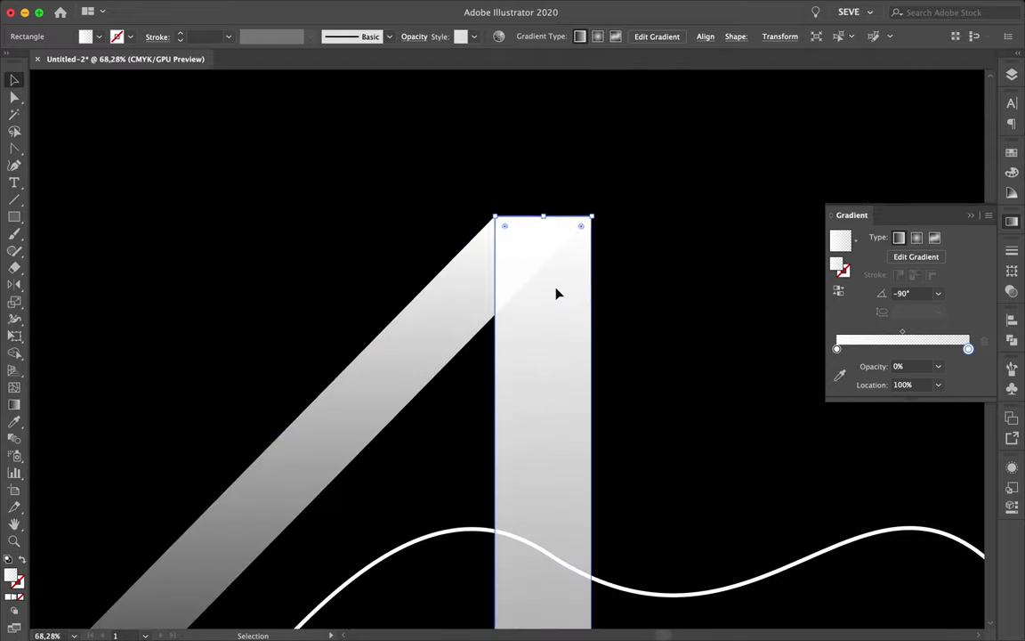
pyautogui.scroll(1, 517, 389)
pyautogui.scroll(-2, 518, 389)
# Arrange the bar behind the wavy line
pyautogui.rightClick(523, 347)
pyautogui.click(695, 570)
pyautogui.click(635, 404)
pyautogui.scroll(-5, 623, 403)
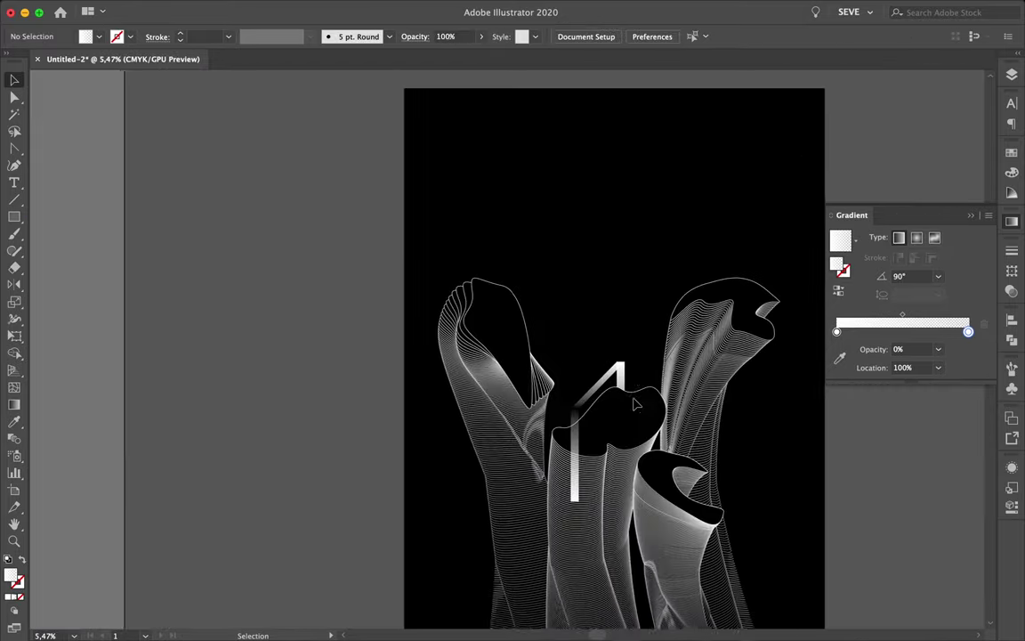
pyautogui.scroll(2, 590, 389)
pyautogui.scroll(2, 570, 442)
# Make the diagonal piece's gradient Radial with a 100% aspect ratio
pyautogui.click(552, 369)
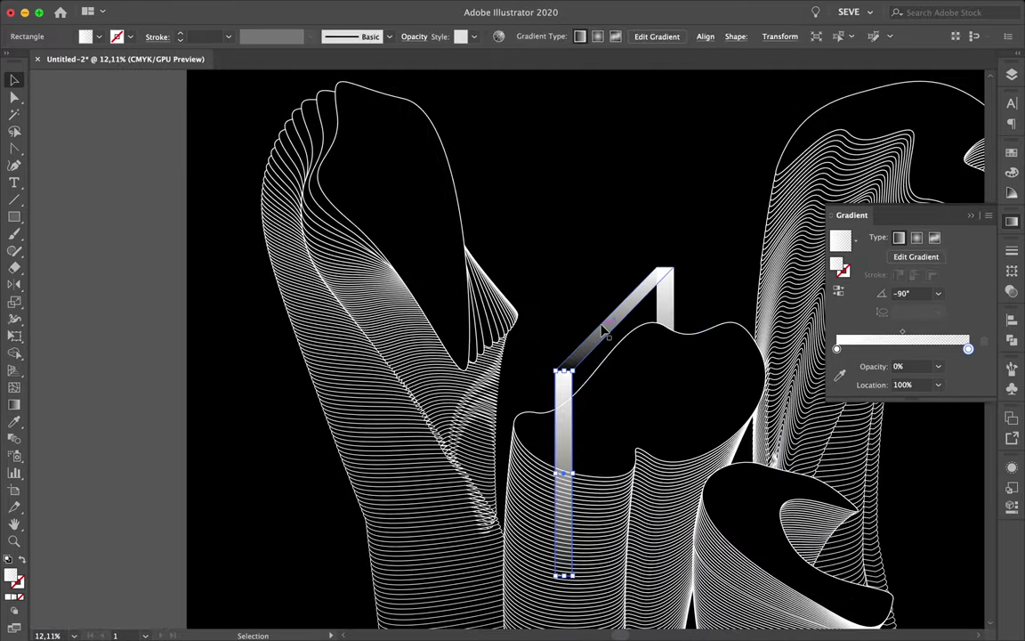
pyautogui.click(588, 342)
pyautogui.click(938, 312)
pyautogui.click(959, 487)
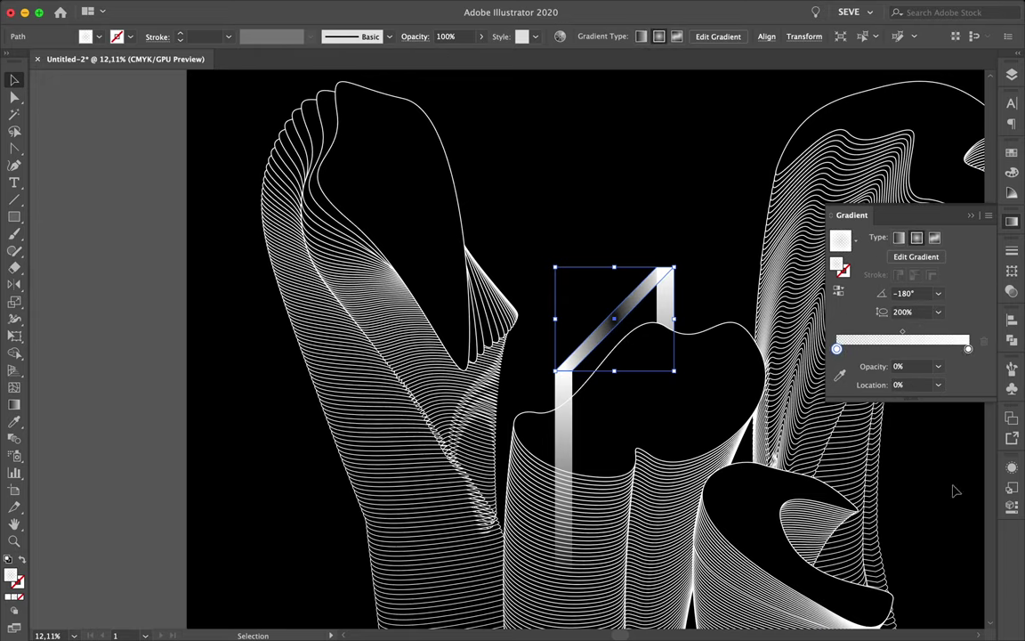
pyautogui.click(938, 312)
pyautogui.click(958, 503)
pyautogui.click(938, 312)
pyautogui.click(959, 469)
# Stretch the radial gradient along the diagonal piece and adjust the left stop's opacity
pyautogui.press('g')
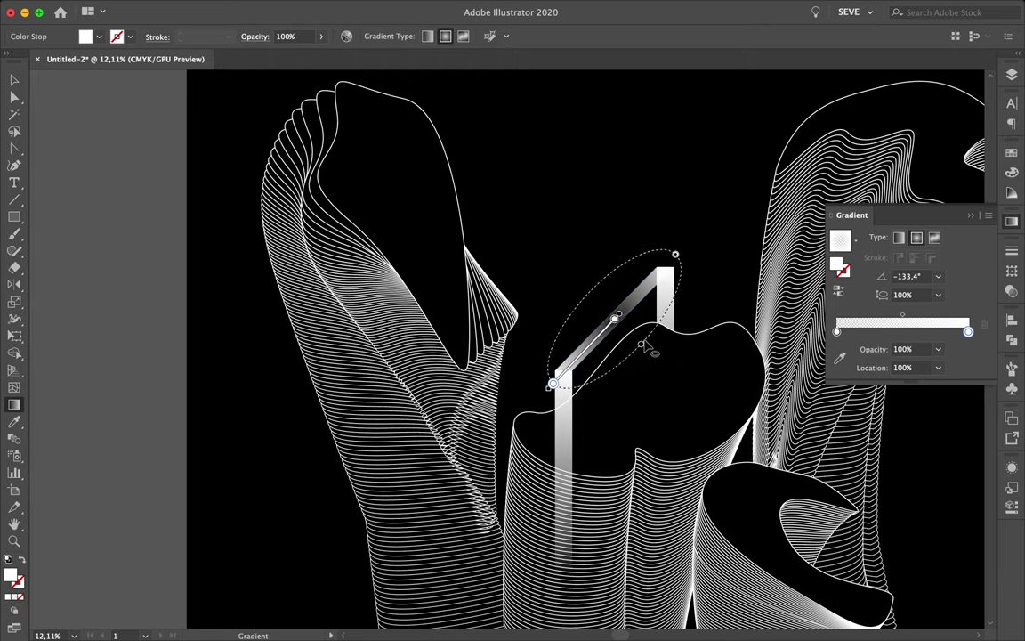
pyautogui.moveTo(643, 345); pyautogui.dragTo(648, 327)
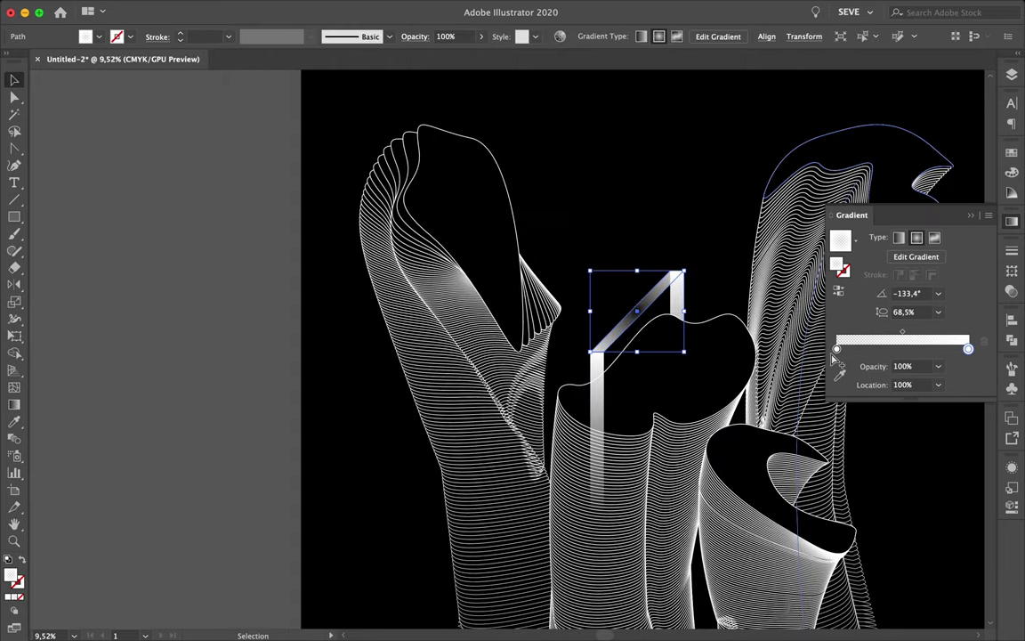
pyautogui.doubleClick(837, 349)
pyautogui.press('Escape')
pyautogui.click(633, 220)
pyautogui.scroll(3, 648, 300)
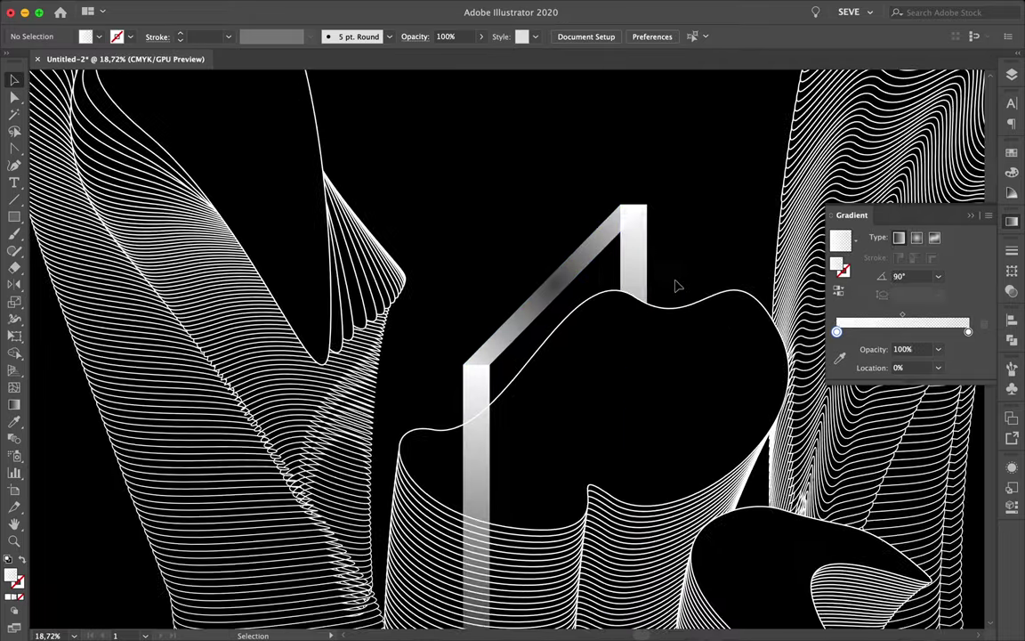
pyautogui.scroll(-5, 676, 285)
# Drag the vertical leg's bottom anchor down to the artboard's bottom edge
pyautogui.press('a')
pyautogui.moveTo(570, 477)
pyautogui.mouseDown()
pyautogui.moveTo(615, 508)
pyautogui.moveTo(587, 606)
pyautogui.mouseUp()
pyautogui.scroll(-2, 588, 605)
pyautogui.scroll(5, 611, 151)
# Check the bar's gradient stops on the shape, then select the whole bent bar
pyautogui.click(608, 313)
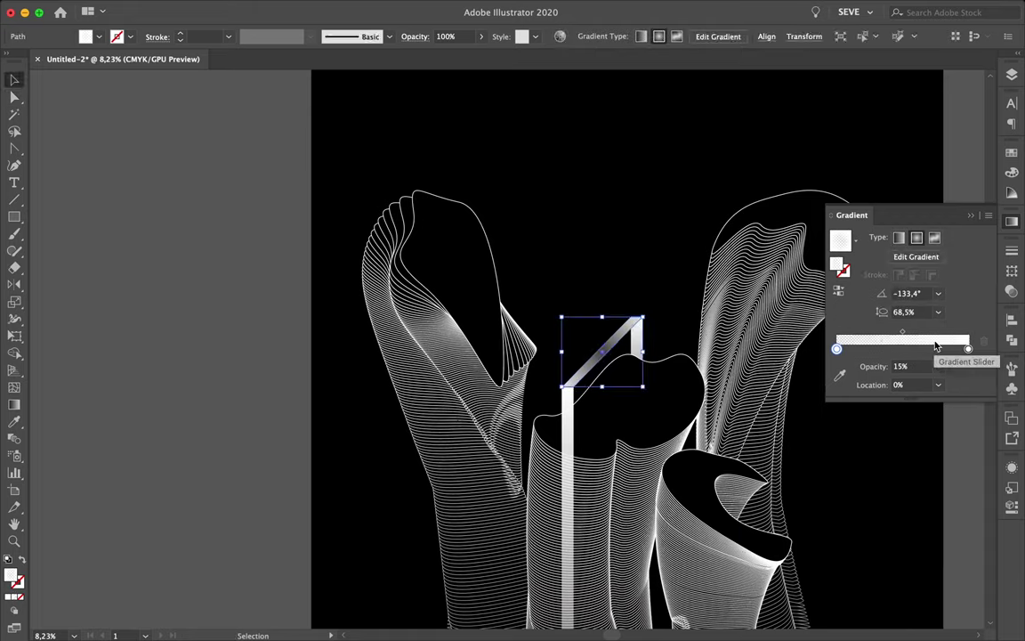
pyautogui.press('g')
pyautogui.click(559, 398)
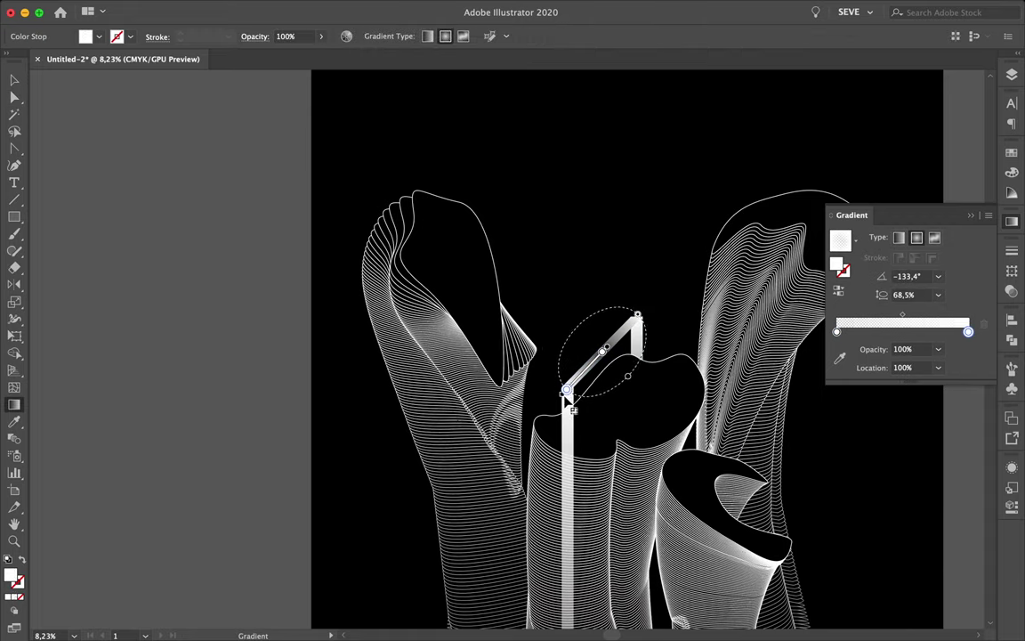
pyautogui.press('v')
pyautogui.scroll(5, 605, 336)
pyautogui.scroll(-8, 605, 336)
pyautogui.click(552, 329)
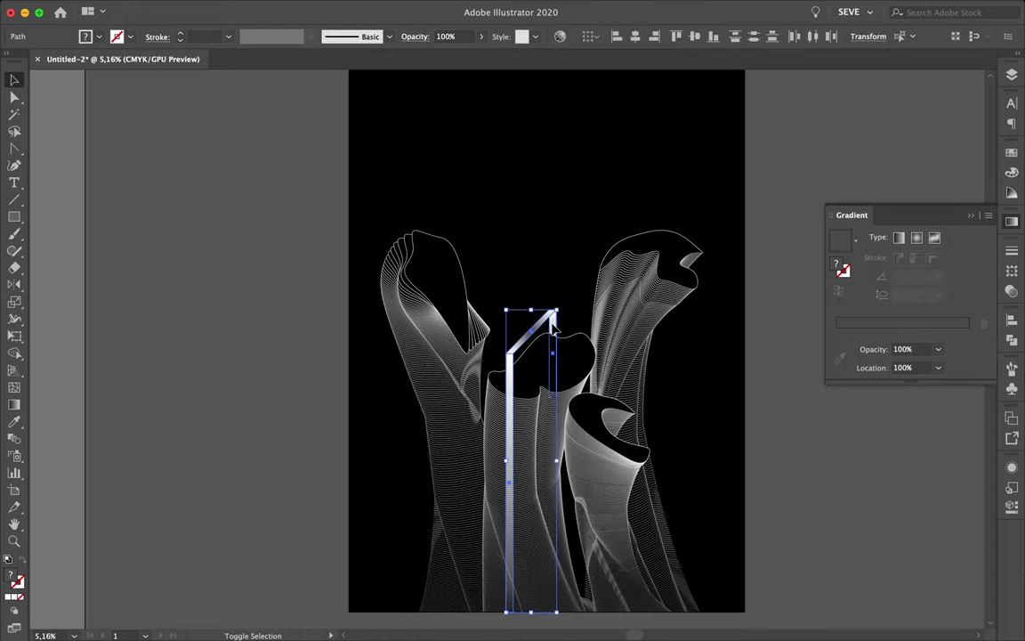
# Place a copy of the bar up-left and mirror it with the Reflect tool
pyautogui.moveTo(552, 329); pyautogui.dragTo(498, 265)
pyautogui.click(175, 8)
pyautogui.click(13, 286)
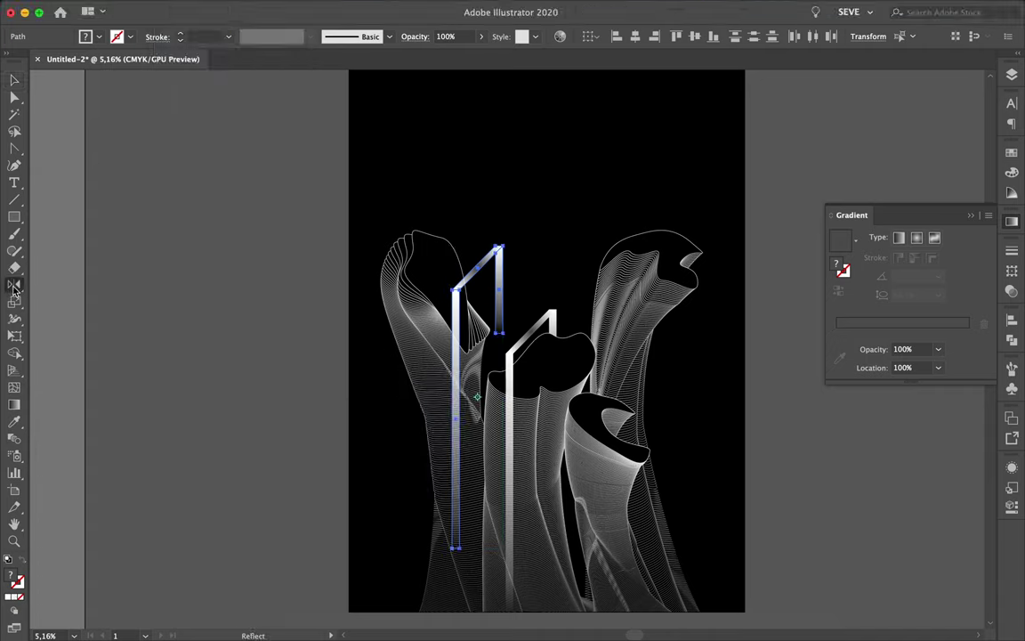
pyautogui.moveTo(478, 397); pyautogui.dragTo(452, 230)
pyautogui.rightClick(405, 218)
pyautogui.click(492, 364)
# Stretch the left copy's corner into a long diagonal with a vertical leg to the bottom
pyautogui.press('a')
pyautogui.click(447, 494)
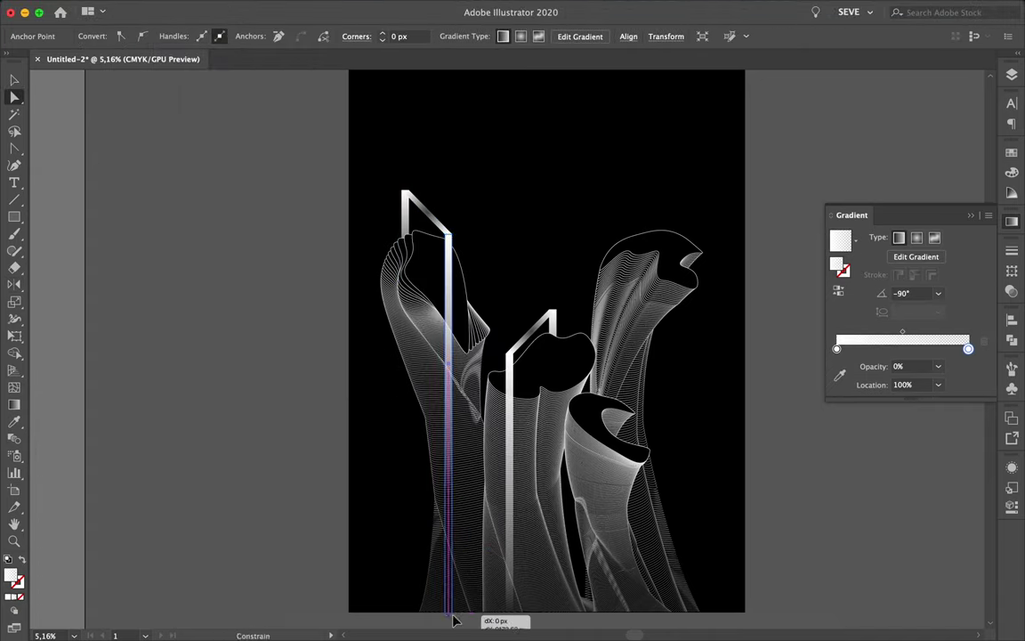
pyautogui.click(481, 211)
pyautogui.scroll(2, 439, 225)
pyautogui.press('a')
pyautogui.click(422, 218)
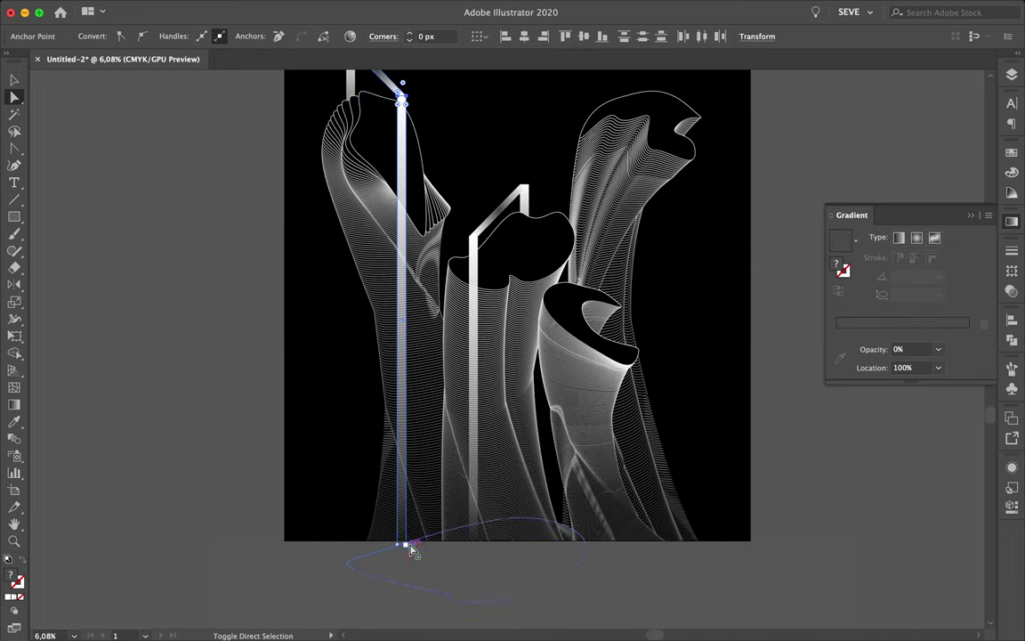
pyautogui.scroll(3, 416, 550)
pyautogui.moveTo(401, 165); pyautogui.dragTo(498, 267)
pyautogui.click(504, 224)
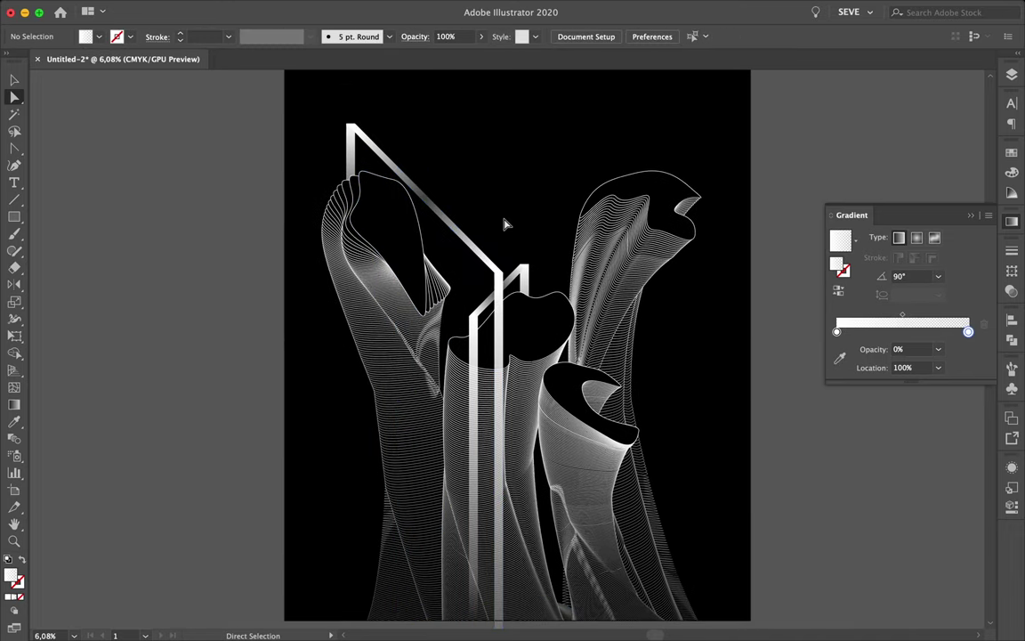
pyautogui.moveTo(355, 217); pyautogui.dragTo(414, 632)
pyautogui.click(512, 147)
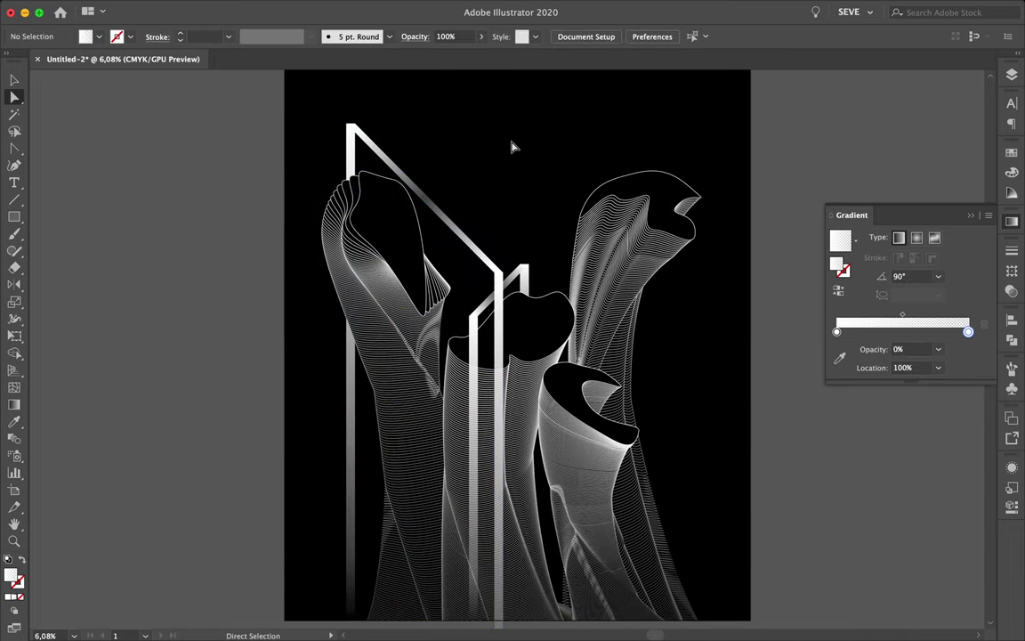
# Place another copy of the bar on the right side
pyautogui.click(469, 356)
pyautogui.press('v')
pyautogui.moveTo(499, 320); pyautogui.dragTo(639, 354)
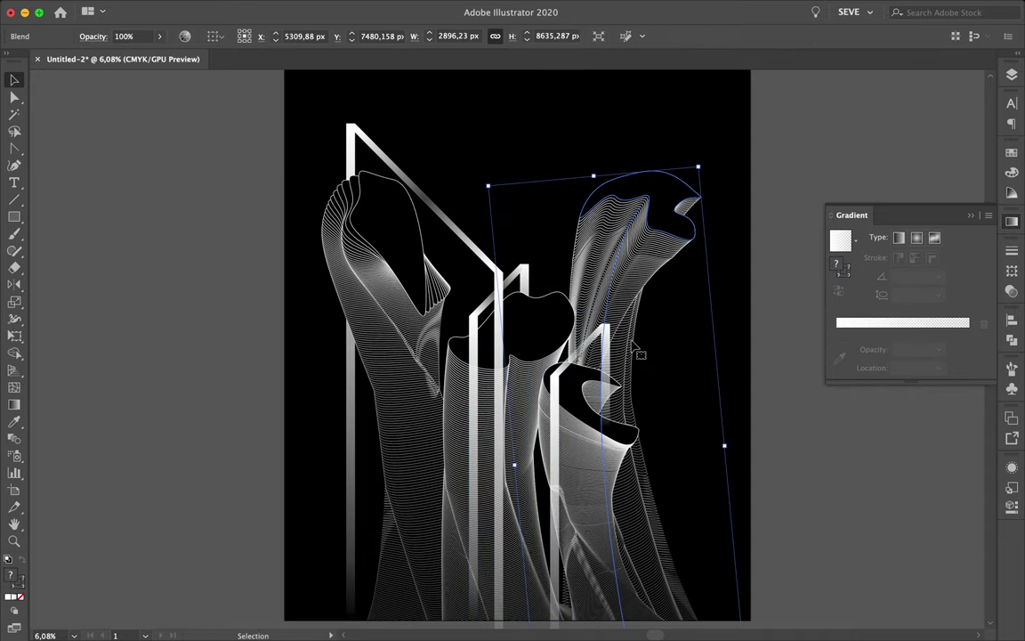
pyautogui.rightClick(608, 357)
pyautogui.click(607, 554)
pyautogui.scroll(-1, 607, 554)
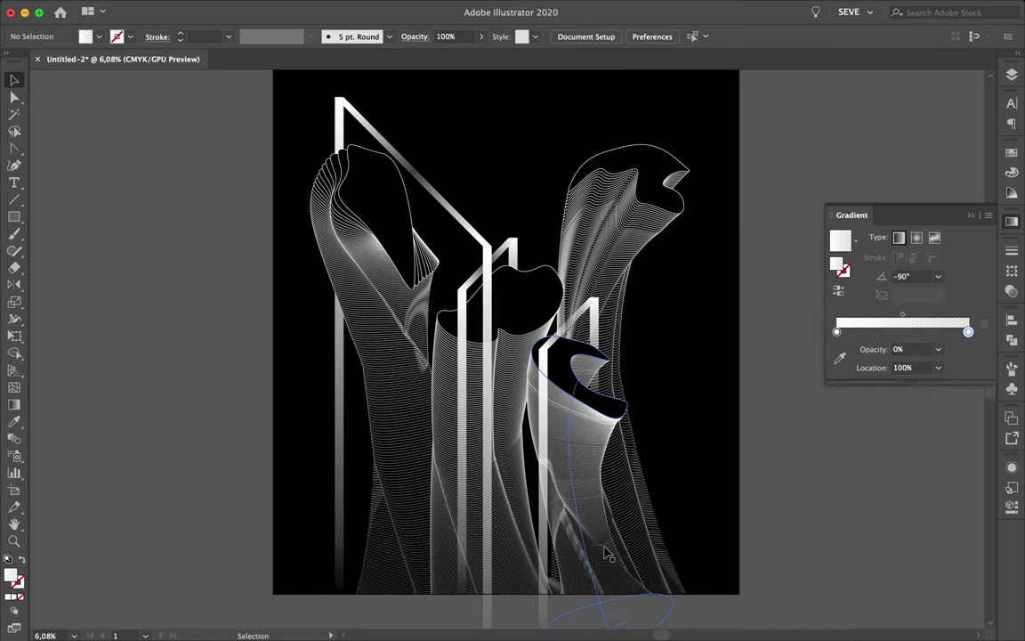
# Raise the right bar copy's top anchors near the artboard top
pyautogui.press('a')
pyautogui.click(532, 312)
pyautogui.click(618, 275)
pyautogui.click(556, 358)
pyautogui.moveTo(552, 154); pyautogui.dragTo(552, 151)
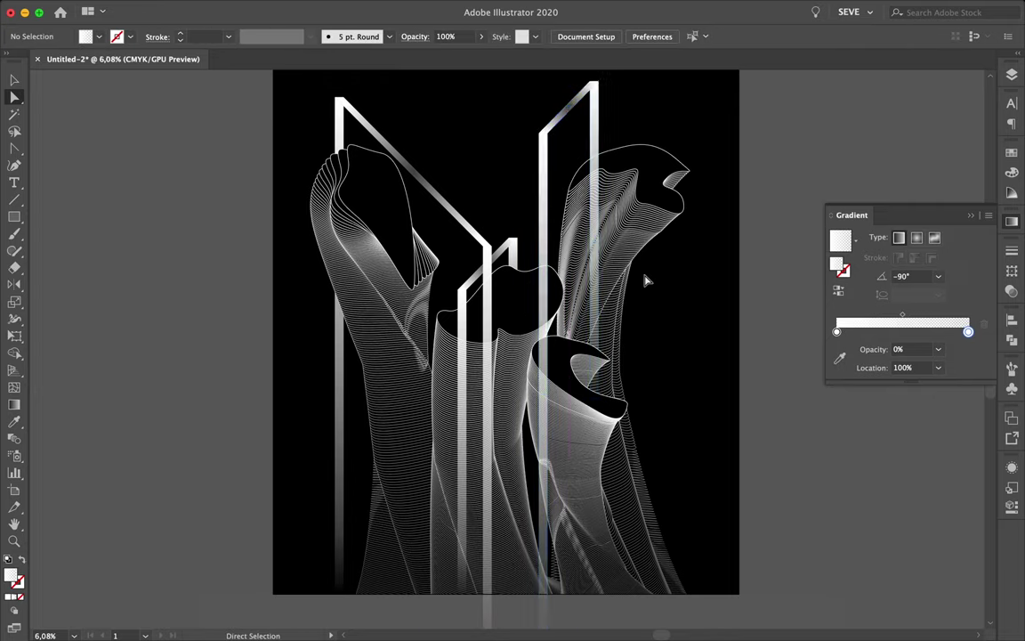
pyautogui.scroll(-3, 648, 280)
pyautogui.scroll(3, 648, 280)
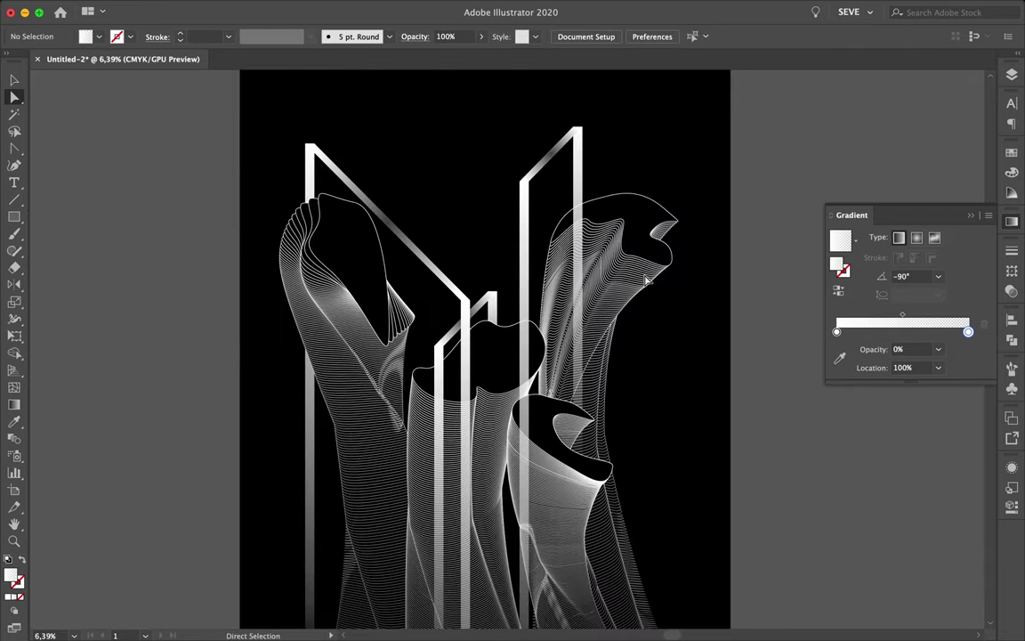
# Shift the left bar further left, lowering its diagonal and shortening its vertical leg
pyautogui.moveTo(470, 312); pyautogui.dragTo(428, 308)
pyautogui.scroll(-2, 351, 153)
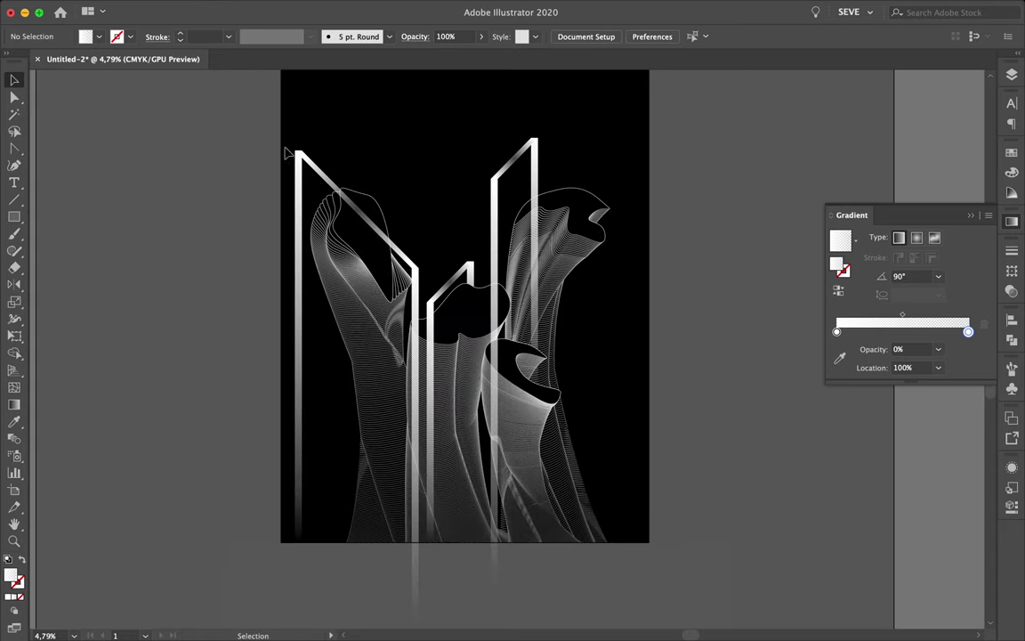
pyautogui.moveTo(284, 153); pyautogui.dragTo(315, 555)
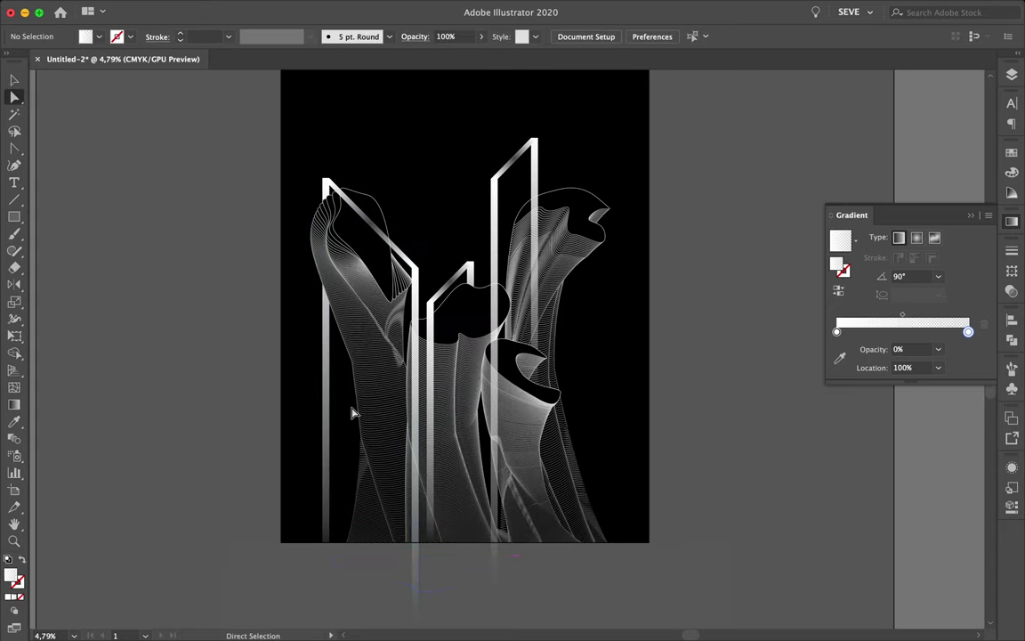
pyautogui.scroll(3, 374, 421)
pyautogui.moveTo(374, 133); pyautogui.dragTo(374, 352)
pyautogui.moveTo(306, 565)
pyautogui.mouseDown()
pyautogui.moveTo(305, 603)
pyautogui.moveTo(305, 385)
pyautogui.mouseUp()
pyautogui.moveTo(431, 416); pyautogui.dragTo(437, 426)
# Add a vertical bar below the left zigzag
pyautogui.press('v')
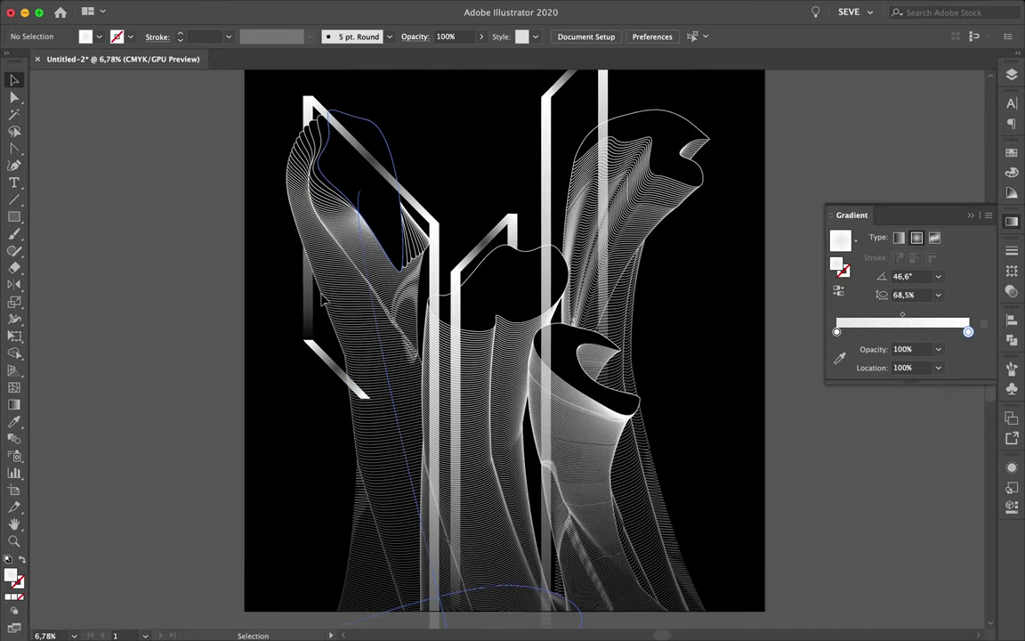
pyautogui.moveTo(424, 469)
pyautogui.mouseDown()
pyautogui.moveTo(372, 543)
pyautogui.moveTo(365, 504)
pyautogui.mouseUp()
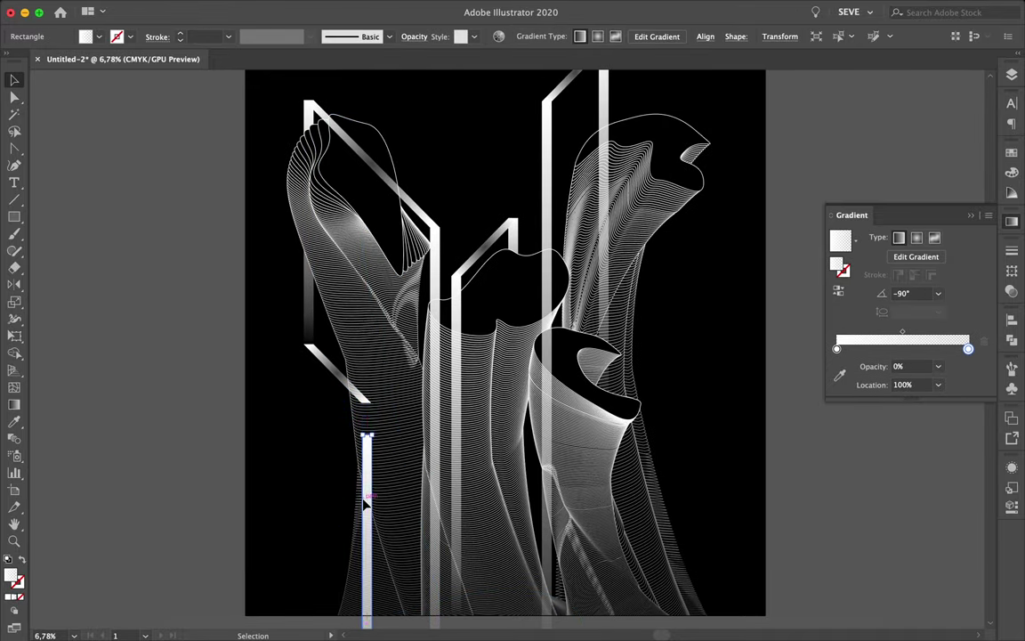
pyautogui.scroll(10, 364, 474)
pyautogui.scroll(-10, 550, 446)
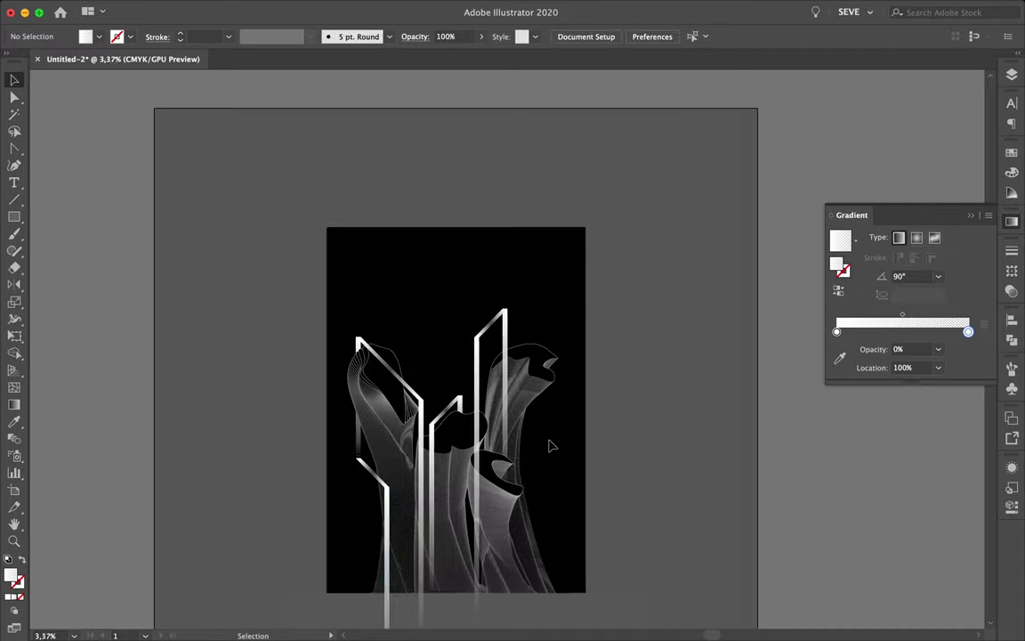
# Copy the diagonal bar piece to the right and a vertical bar onto its end
pyautogui.scroll(3, 549, 446)
pyautogui.moveTo(381, 153); pyautogui.dragTo(454, 438)
pyautogui.press('a')
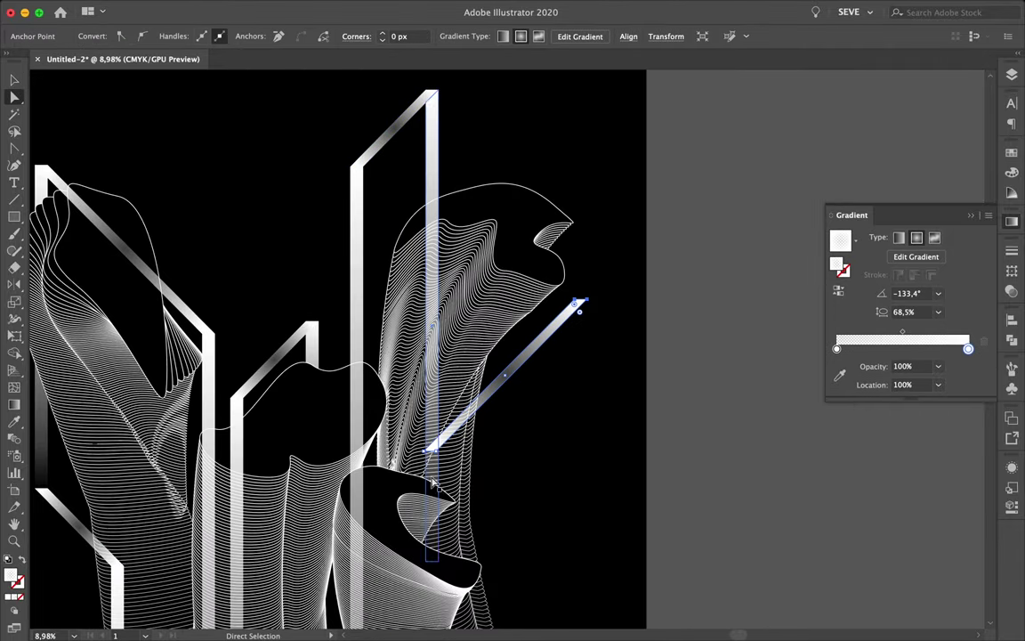
pyautogui.click(532, 457)
pyautogui.click(360, 201)
pyautogui.moveTo(366, 201); pyautogui.dragTo(613, 338)
pyautogui.click(613, 338)
# Extend the right vertical bar to the artboard bottom and shorten the left bar
pyautogui.scroll(5, 607, 321)
pyautogui.scroll(-4, 681, 300)
pyautogui.scroll(-3, 681, 300)
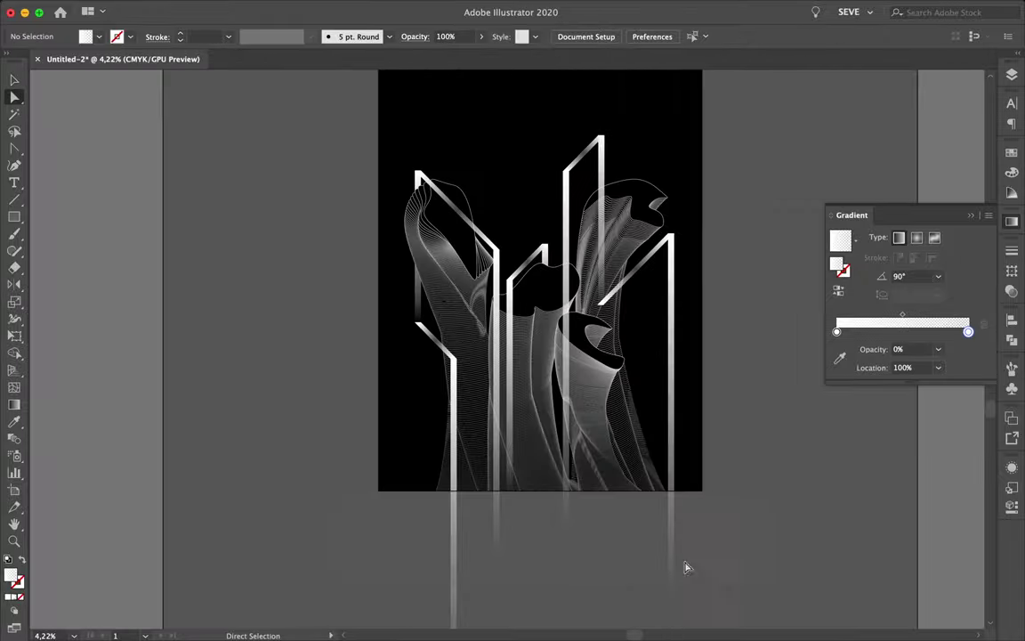
pyautogui.press('a')
pyautogui.moveTo(692, 540); pyautogui.dragTo(672, 592)
pyautogui.moveTo(672, 496); pyautogui.dragTo(672, 491)
pyautogui.moveTo(449, 605); pyautogui.dragTo(441, 437)
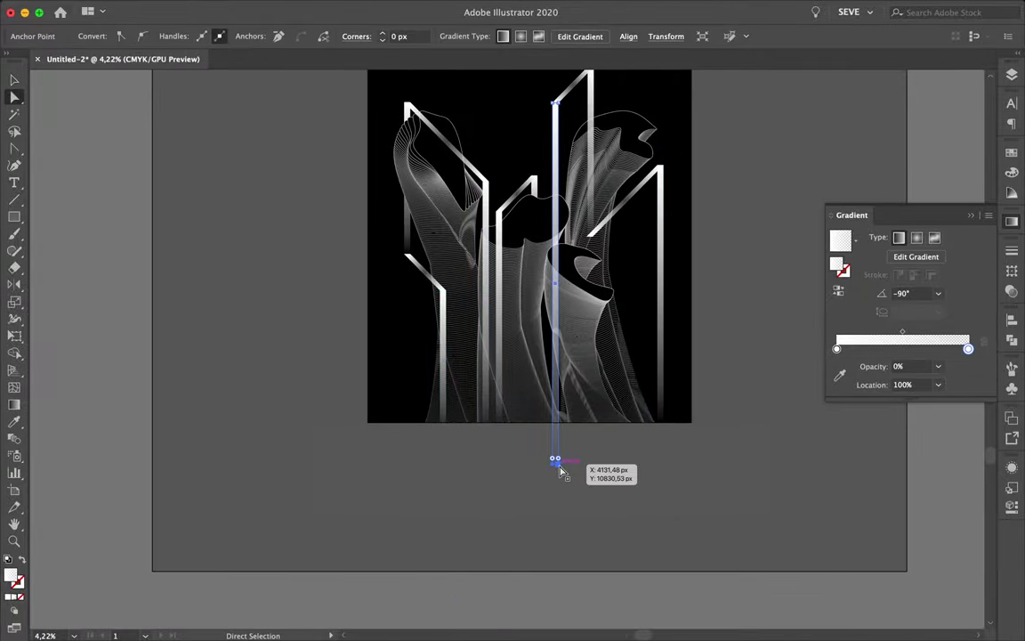
# Reposition the diagonal bar piece while checking it in Outline view
pyautogui.scroll(3, 549, 339)
pyautogui.scroll(3, 556, 373)
pyautogui.scroll(-4, 556, 373)
pyautogui.click(366, 243)
pyautogui.hotkey('ctrl', 'y')
pyautogui.scroll(4, 613, 291)
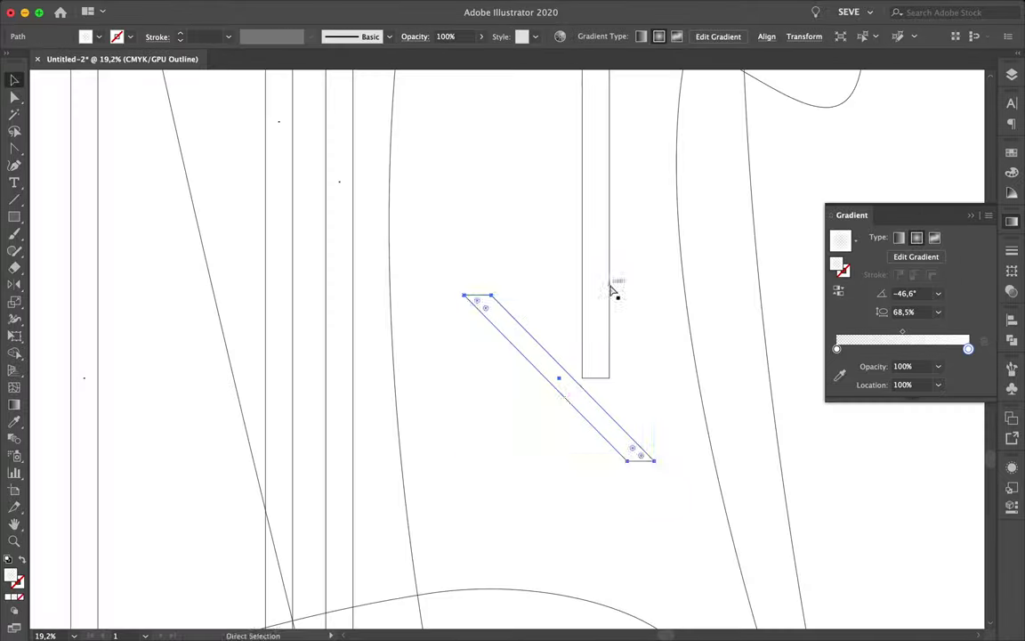
pyautogui.moveTo(525, 322); pyautogui.dragTo(525, 323)
pyautogui.hotkey('ctrl', 'y')
pyautogui.scroll(-3, 499, 303)
# Apply a context-menu command to the diagonal bar
pyautogui.rightClick(474, 285)
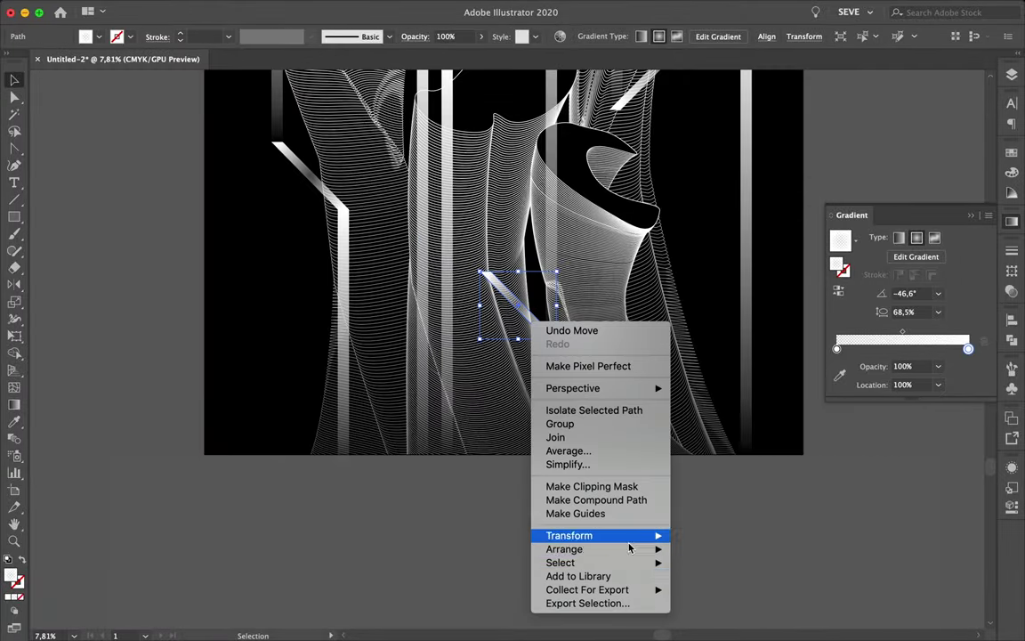
pyautogui.click(645, 543)
pyautogui.scroll(-1, 573, 235)
pyautogui.scroll(3, 499, 320)
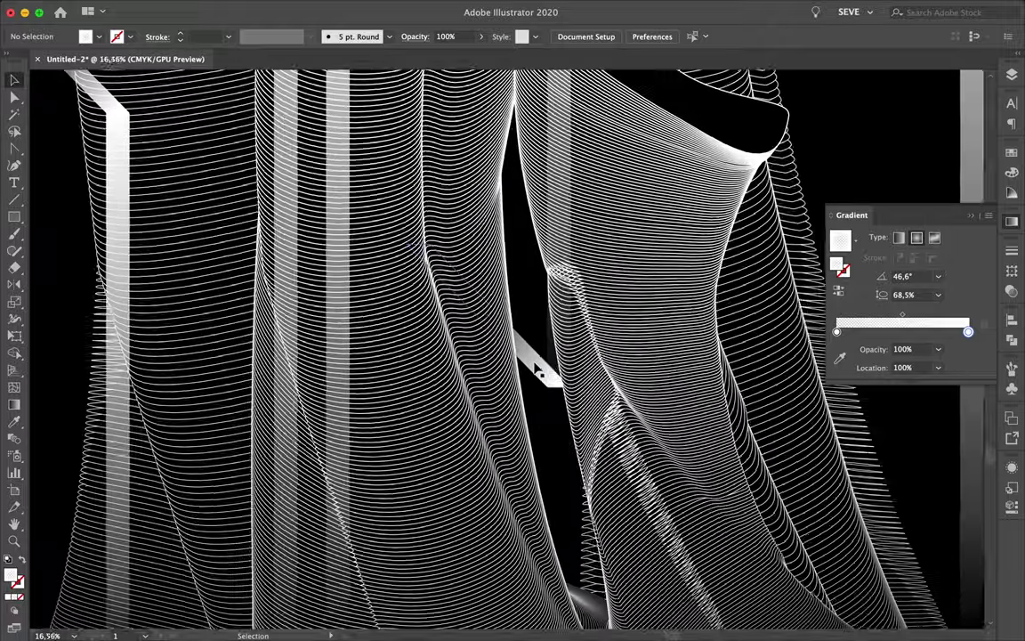
pyautogui.scroll(-3, 540, 369)
pyautogui.scroll(2, 539, 369)
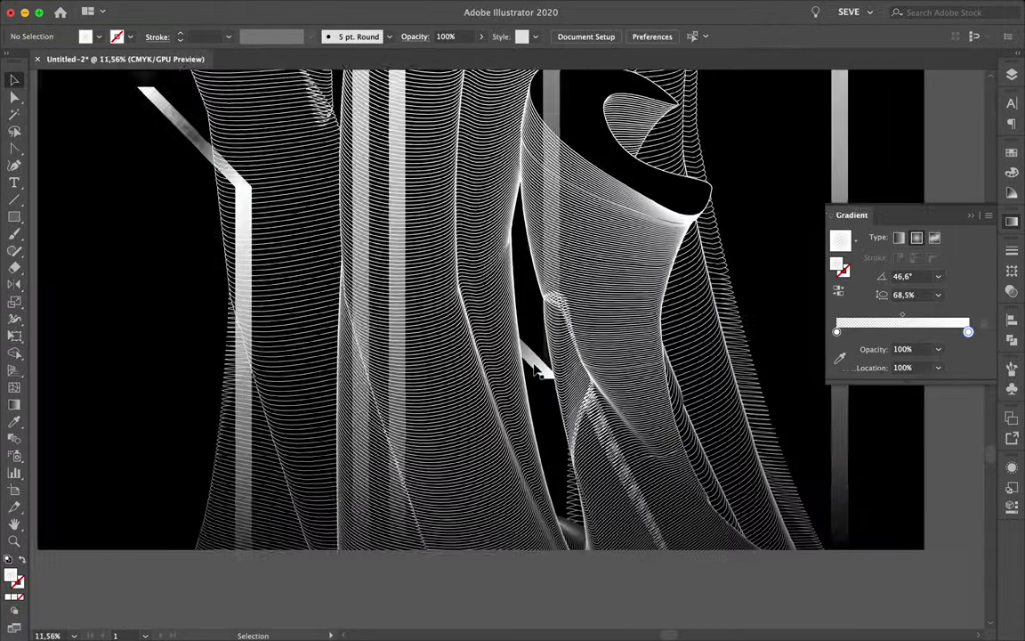
# In the Layers panel, move the short diagonal gradient bar's path below a line blend
pyautogui.click(612, 365)
pyautogui.scroll(-4, 616, 361)
pyautogui.scroll(3, 616, 360)
pyautogui.rightClick(561, 339)
pyautogui.press('Escape')
pyautogui.click(563, 363)
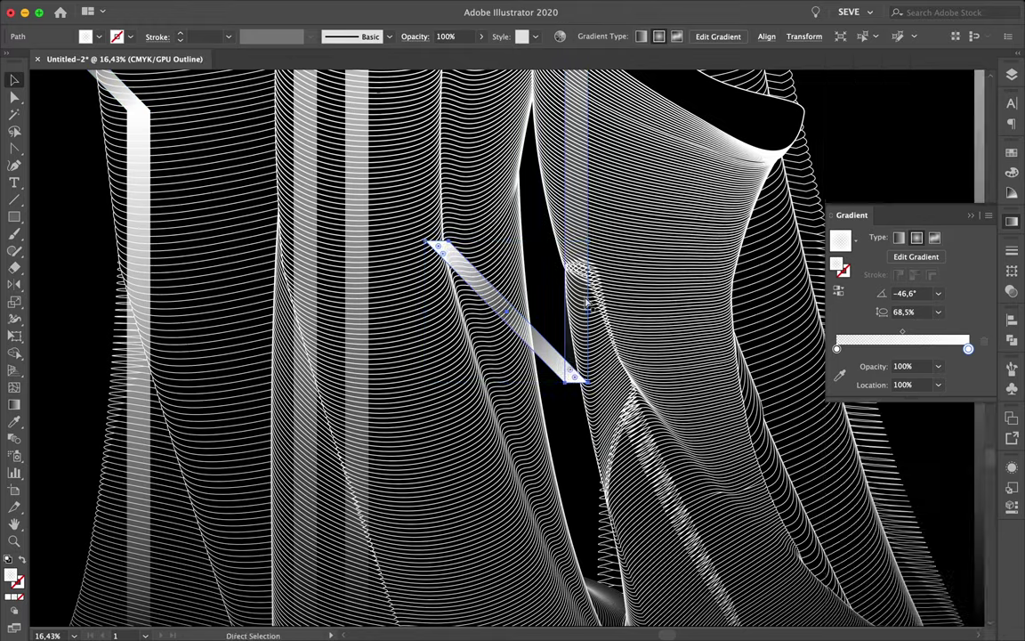
pyautogui.press('F7')
pyautogui.click(872, 89)
pyautogui.moveTo(926, 103)
pyautogui.mouseDown()
pyautogui.moveTo(958, 305)
pyautogui.moveTo(922, 285)
pyautogui.mouseUp()
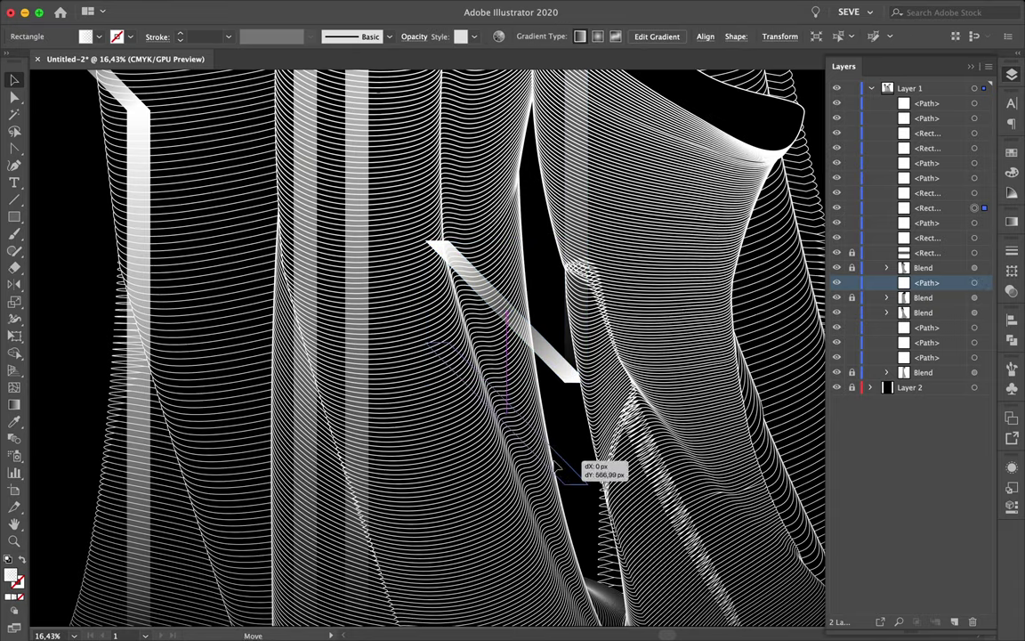
# Move the diagonal bar lower over the draped forms
pyautogui.moveTo(580, 464); pyautogui.dragTo(580, 463)
pyautogui.press('a')
pyautogui.click(587, 381)
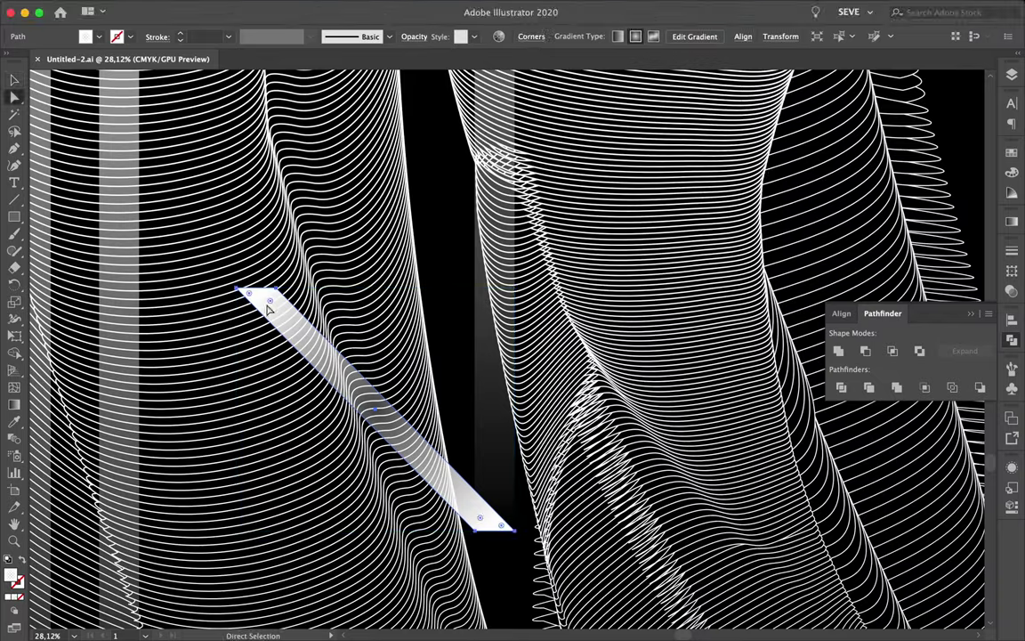
# Drag the short diagonal bar's top-left anchor to reshape that end
pyautogui.click(239, 290)
pyautogui.scroll(5, 227, 277)
pyautogui.moveTo(227, 278); pyautogui.dragTo(339, 394)
pyautogui.press('v')
pyautogui.scroll(-10, 348, 367)
pyautogui.scroll(-3, 618, 339)
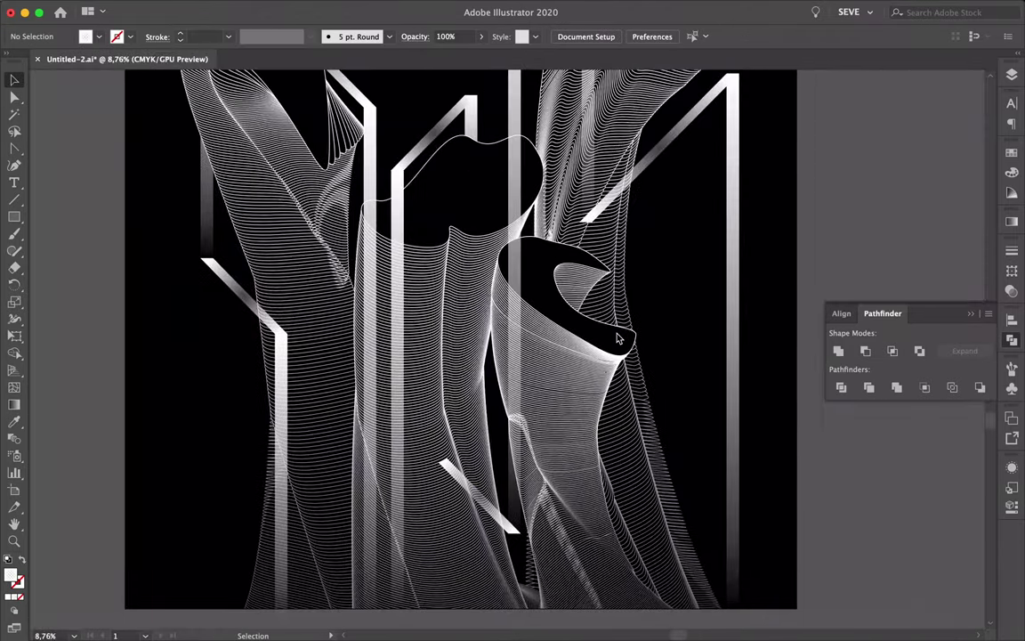
pyautogui.scroll(3, 485, 450)
# Try a diagonal bar copy and a thin vertical bar at the left, stretched to the bottom
pyautogui.moveTo(207, 405); pyautogui.dragTo(205, 349)
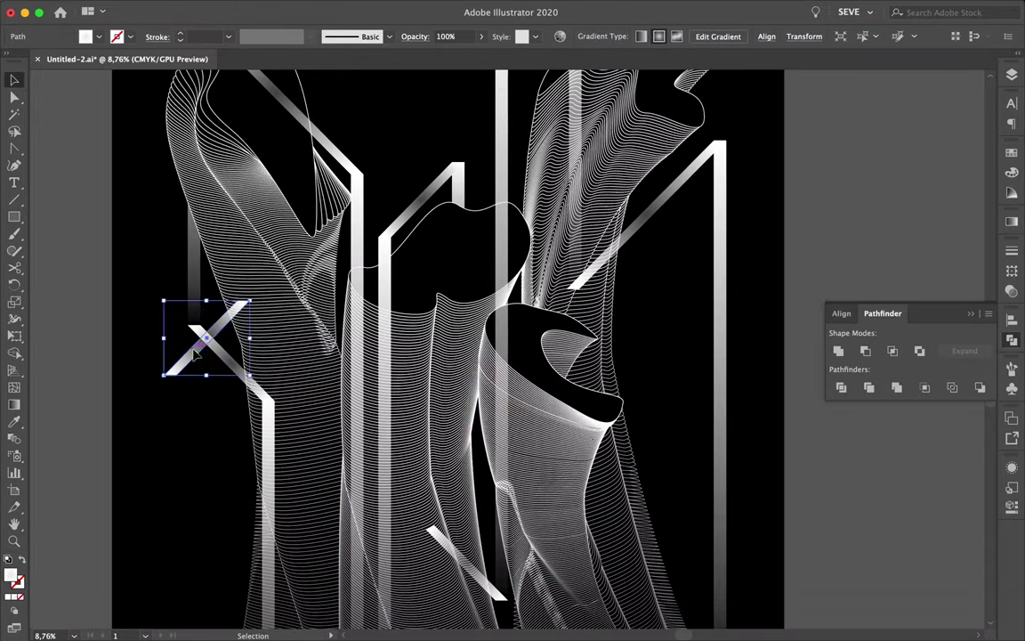
pyautogui.scroll(5, 205, 349)
pyautogui.scroll(3, 361, 408)
pyautogui.scroll(2, 411, 250)
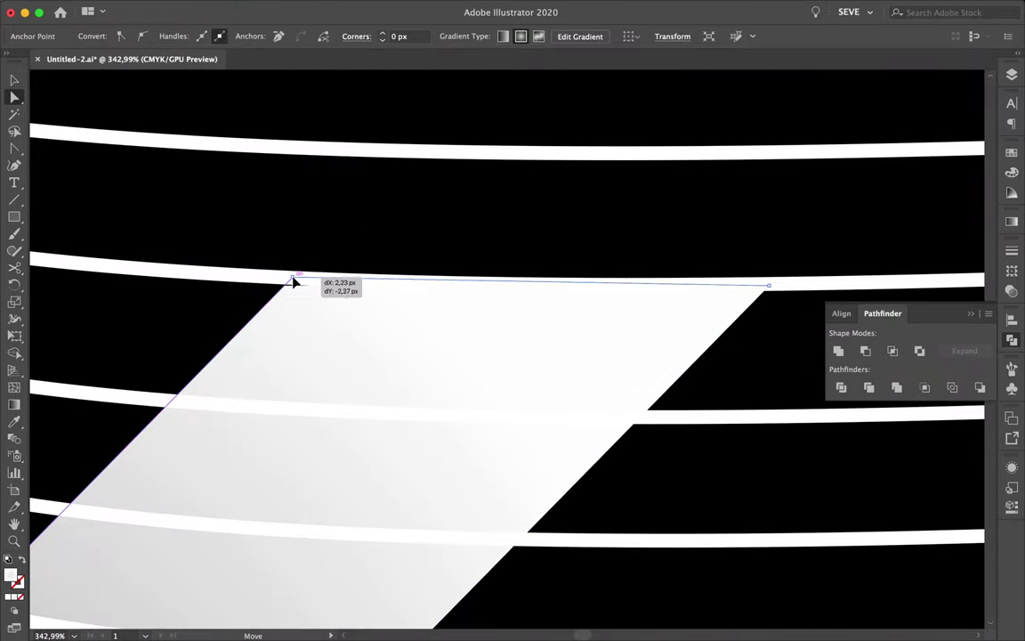
pyautogui.scroll(-10, 293, 276)
pyautogui.moveTo(306, 549); pyautogui.dragTo(354, 373)
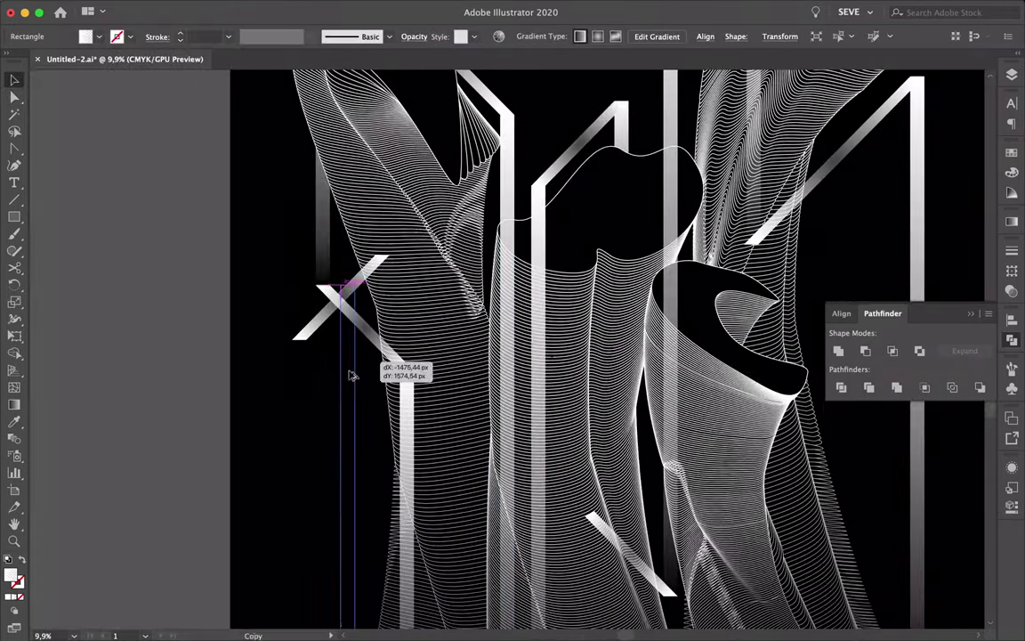
pyautogui.scroll(5, 309, 426)
pyautogui.scroll(3, 224, 313)
pyautogui.scroll(-8, 316, 309)
pyautogui.moveTo(300, 602); pyautogui.dragTo(308, 349)
# Delete the extra vertical and diagonal test bars at the left
pyautogui.press('a')
pyautogui.scroll(5, 555, 367)
pyautogui.hscroll(2, 555, 367)
pyautogui.scroll(3, 556, 366)
pyautogui.hscroll(1, 556, 367)
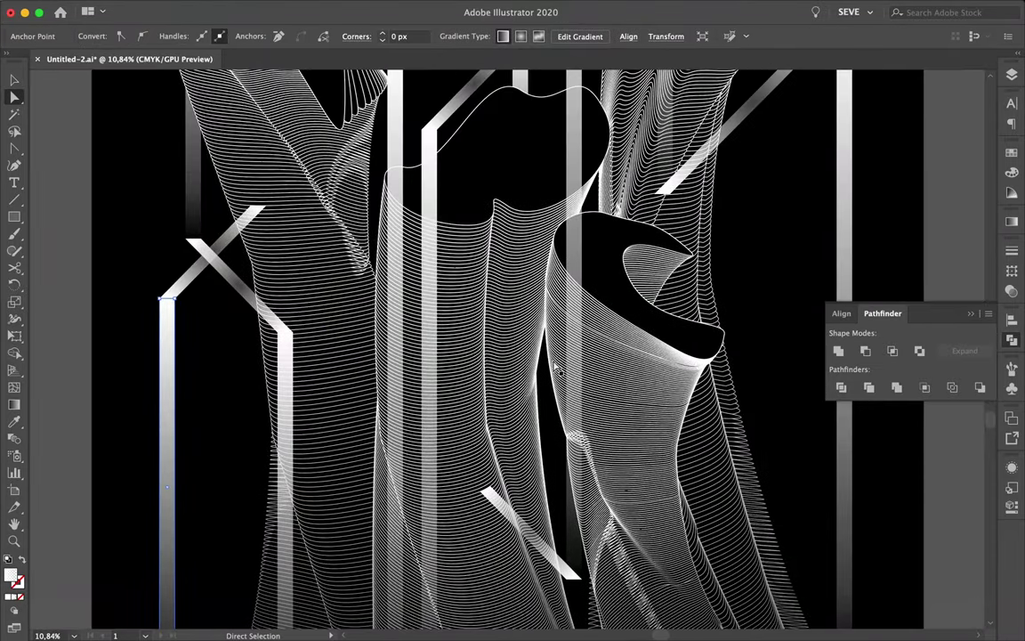
pyautogui.press('Delete')
pyautogui.click(176, 293)
pyautogui.press('Delete')
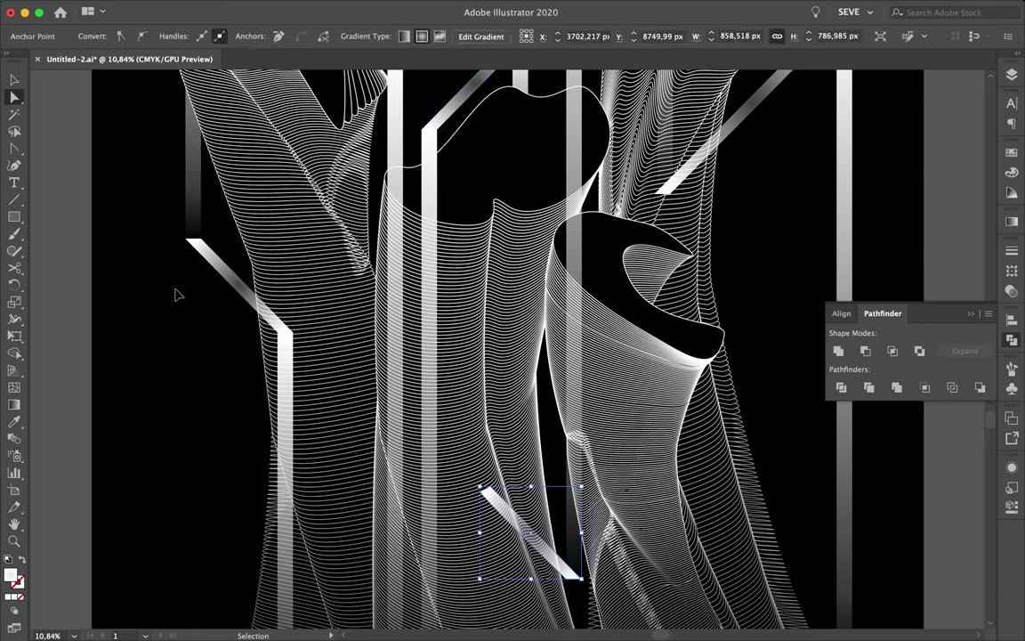
pyautogui.press('v')
pyautogui.press('F7')
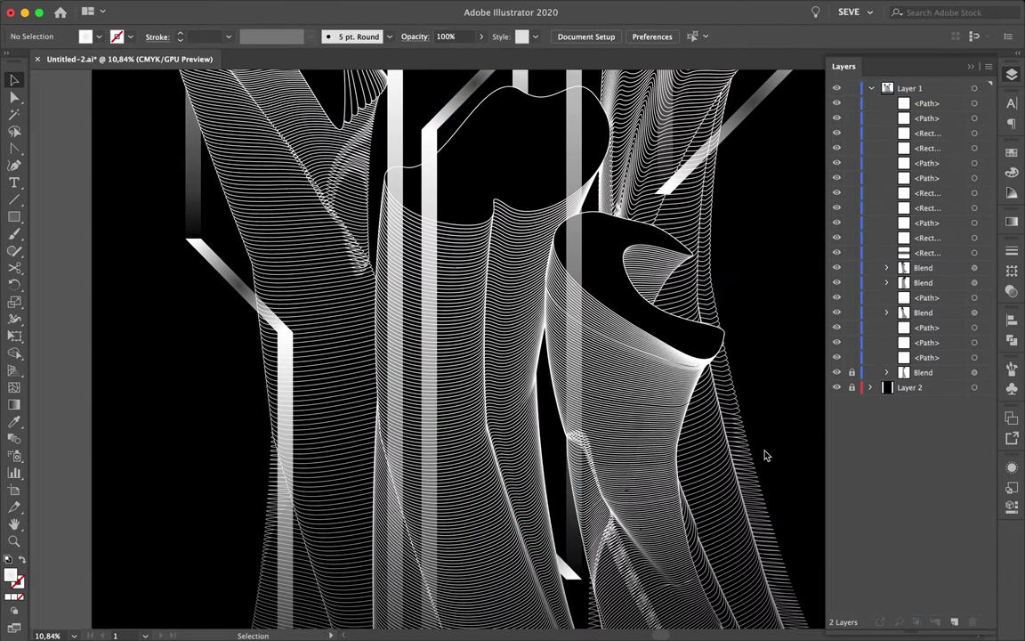
# Draw a closed wavy black shape across the top of the poster with the Pen tool
pyautogui.scroll(-2, 764, 456)
pyautogui.scroll(-3, 755, 498)
pyautogui.scroll(-1, 748, 530)
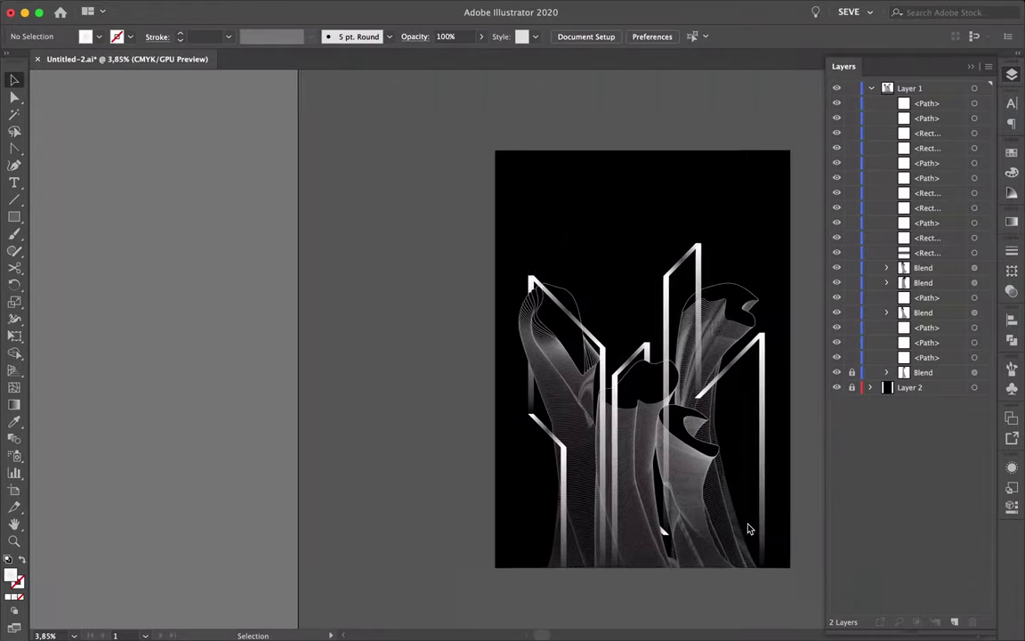
pyautogui.scroll(2, 748, 530)
pyautogui.scroll(-1, 748, 530)
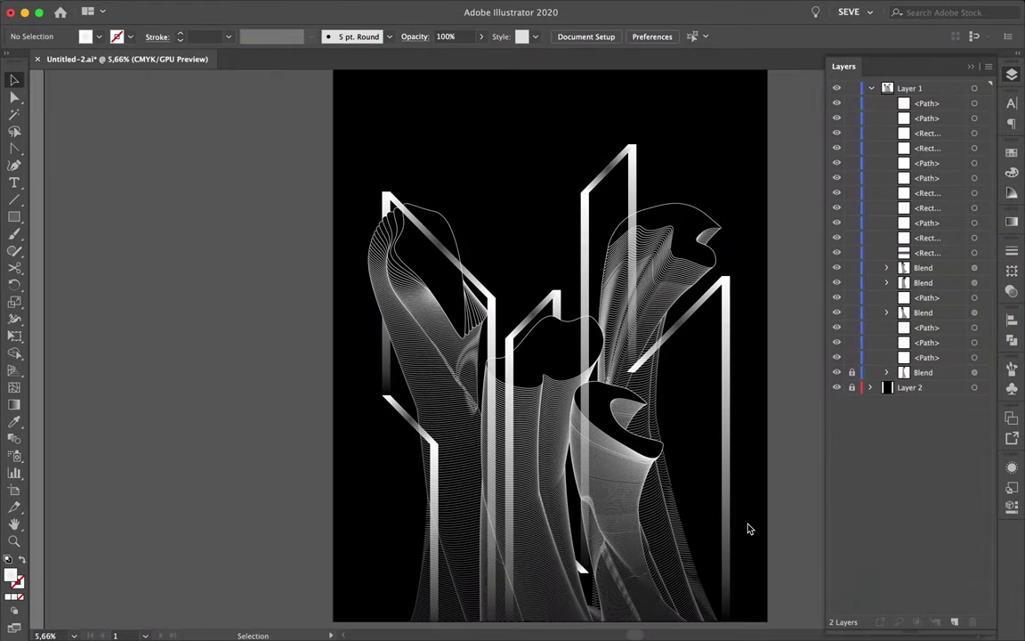
pyautogui.hscroll(3, 747, 530)
pyautogui.scroll(1, 748, 530)
pyautogui.press('p')
pyautogui.moveTo(216, 167); pyautogui.dragTo(293, 155)
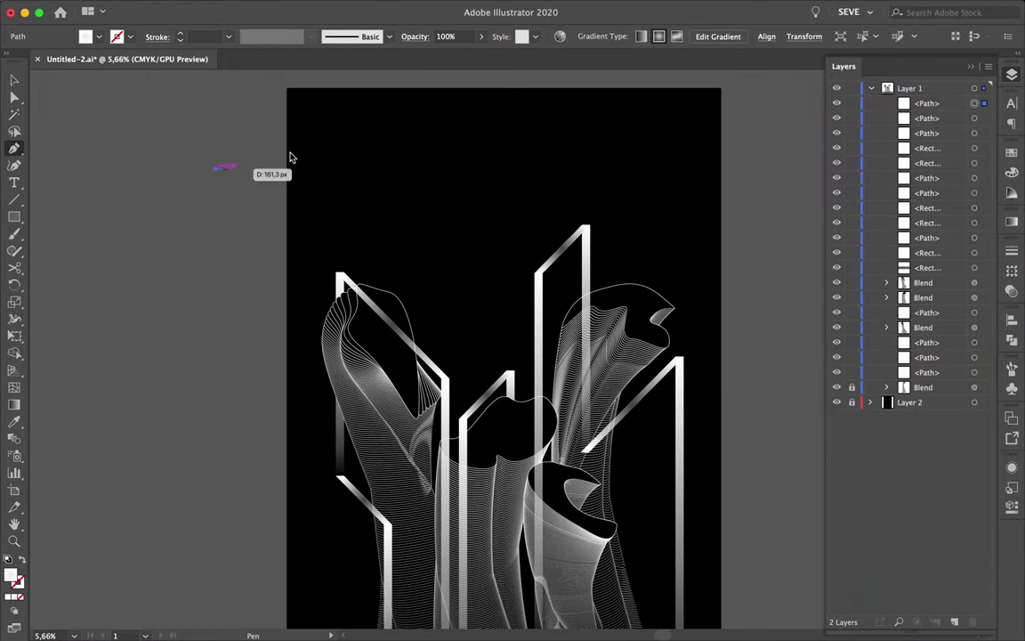
pyautogui.moveTo(492, 193); pyautogui.dragTo(548, 179)
pyautogui.moveTo(686, 142); pyautogui.dragTo(757, 127)
pyautogui.moveTo(331, 211); pyautogui.dragTo(305, 178)
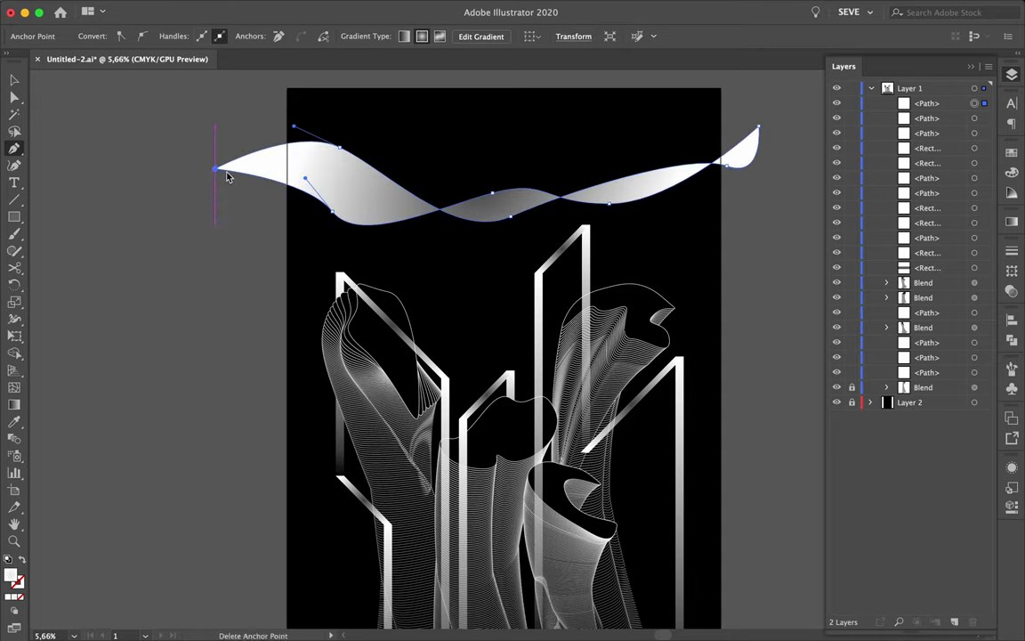
pyautogui.press('v')
pyautogui.click(455, 299)
# Copy the wave lower and redraw it as a second wavy shape
pyautogui.scroll(5, 462, 82)
pyautogui.moveTo(463, 82); pyautogui.dragTo(462, 174)
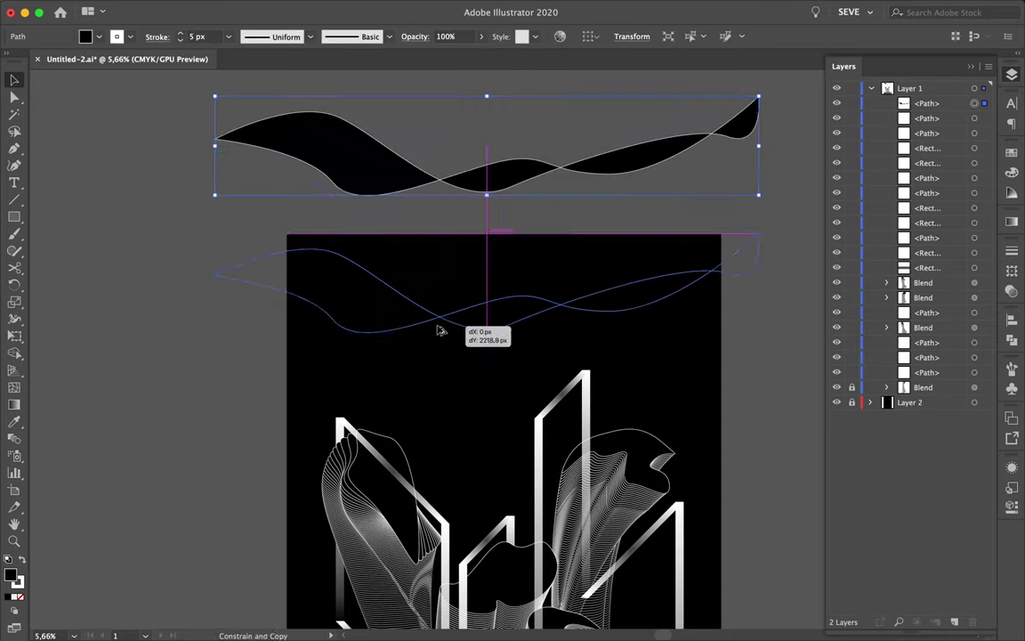
pyautogui.press('p')
pyautogui.moveTo(277, 361); pyautogui.dragTo(301, 330)
pyautogui.moveTo(498, 340); pyautogui.dragTo(684, 276)
pyautogui.moveTo(781, 362); pyautogui.dragTo(586, 346)
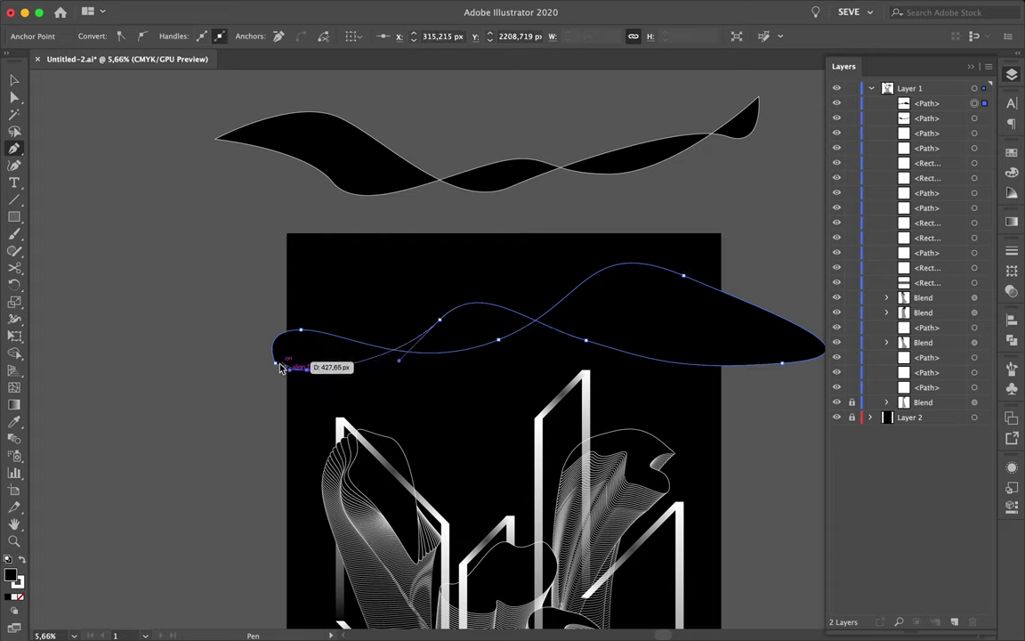
# Select both waves and start a blend from the upper wave
pyautogui.keyDown('shift'); pyautogui.click(370, 190); pyautogui.keyUp('shift')
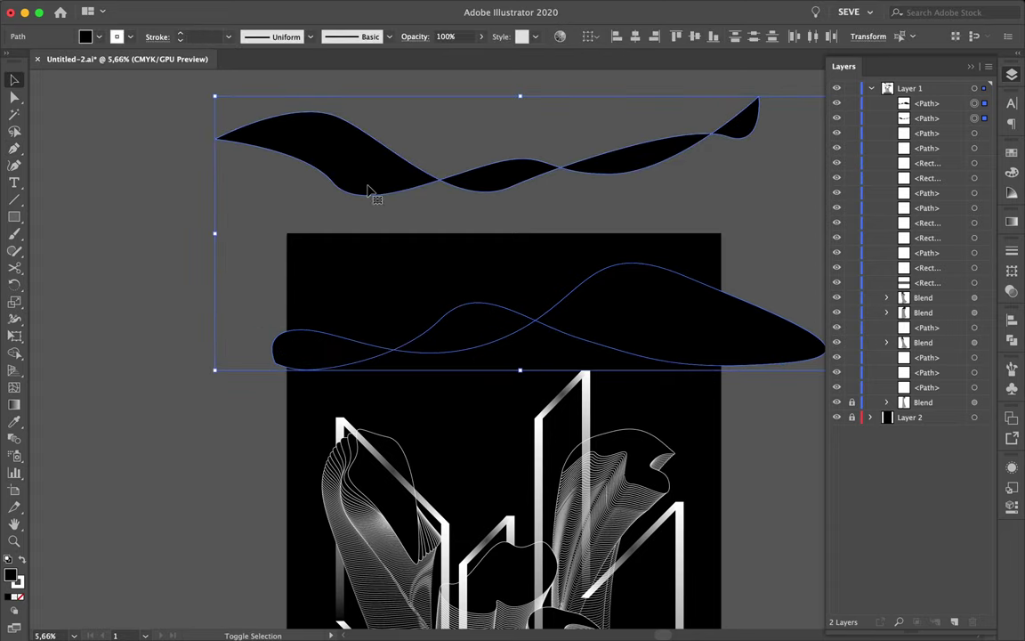
pyautogui.click(609, 177)
pyautogui.click(587, 341)
# Blend the two waves with Spacing set to Specified Steps for a many-line blend
pyautogui.doubleClick(15, 437)
pyautogui.click(726, 287)
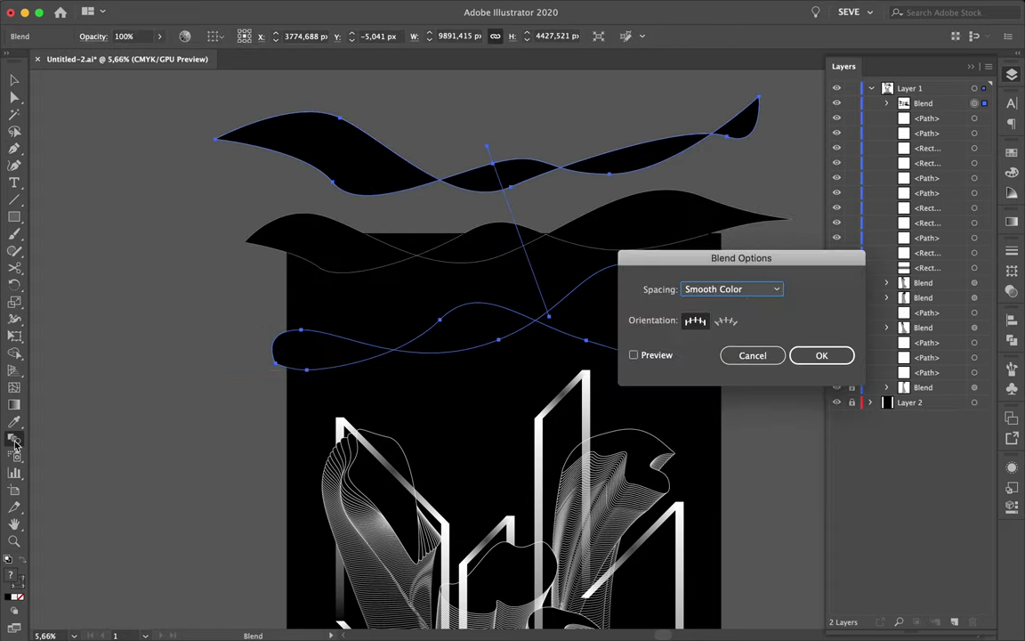
pyautogui.click(742, 321)
pyautogui.click(841, 358)
pyautogui.scroll(3, 682, 348)
pyautogui.scroll(-4, 682, 348)
# Reshape two wave anchors and send the blend behind the gradient bars
pyautogui.press('a')
pyautogui.moveTo(430, 321); pyautogui.dragTo(271, 330)
pyautogui.moveTo(356, 324); pyautogui.dragTo(358, 290)
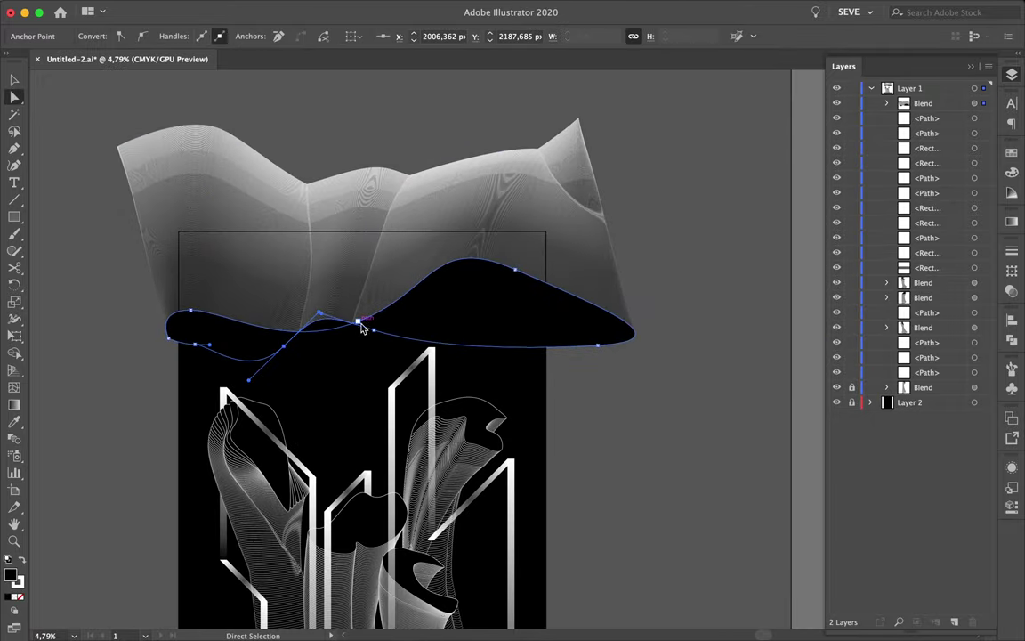
pyautogui.press('v')
pyautogui.moveTo(451, 291); pyautogui.dragTo(498, 333)
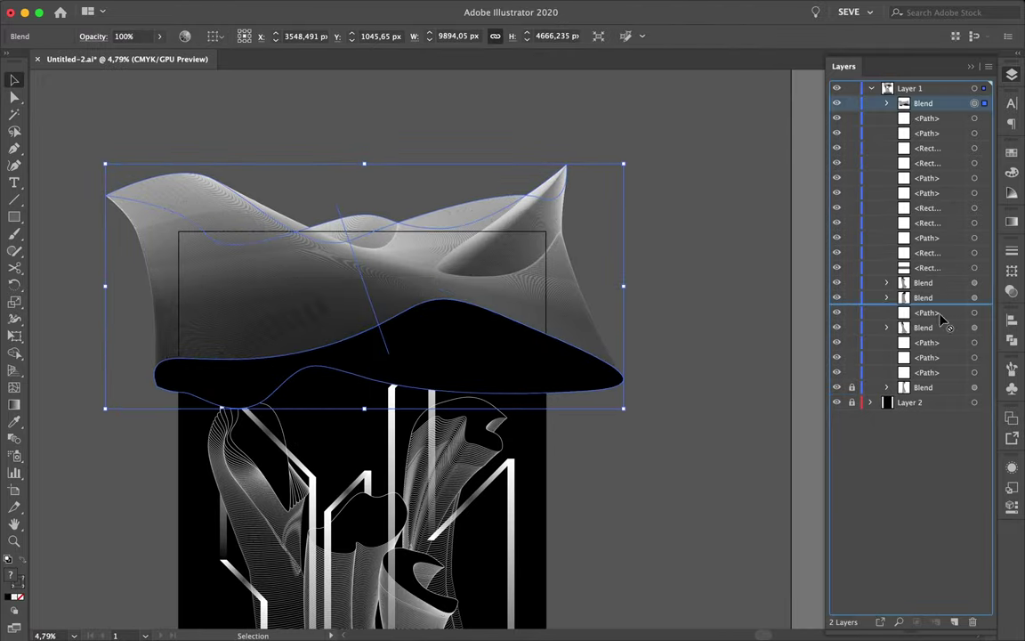
pyautogui.hotkey('ctrl', 'shift', 'a')
# Stretch the blend's left and right anchors outward and pull a lower anchor into a dip
pyautogui.scroll(1, 588, 288)
pyautogui.scroll(-2, 587, 288)
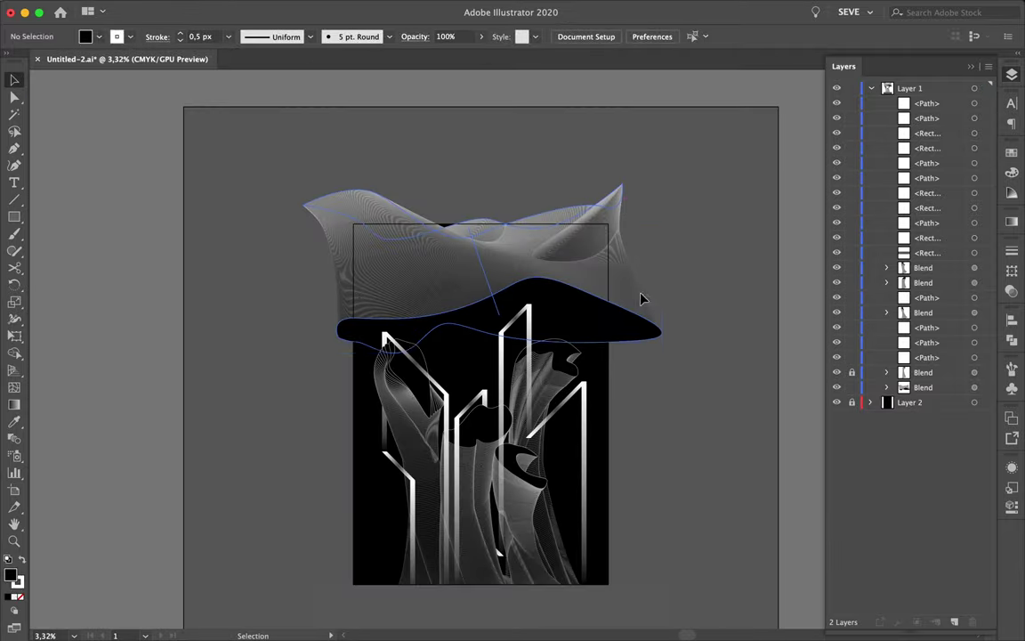
pyautogui.click(534, 240)
pyautogui.press('a')
pyautogui.moveTo(417, 297); pyautogui.dragTo(388, 299)
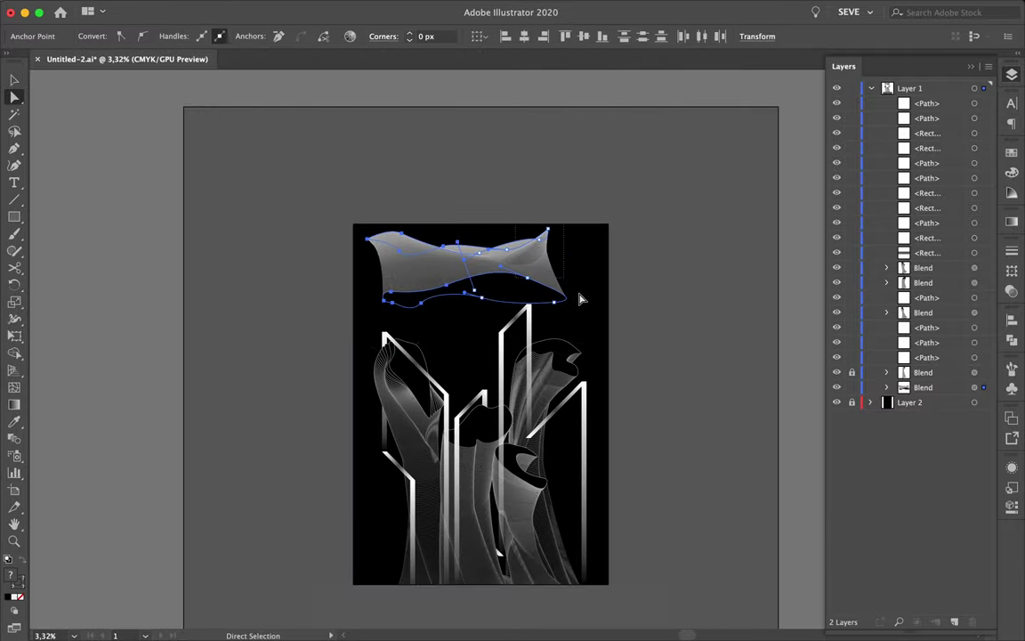
pyautogui.moveTo(556, 304); pyautogui.dragTo(590, 305)
pyautogui.scroll(3, 551, 304)
pyautogui.moveTo(393, 291); pyautogui.dragTo(259, 366)
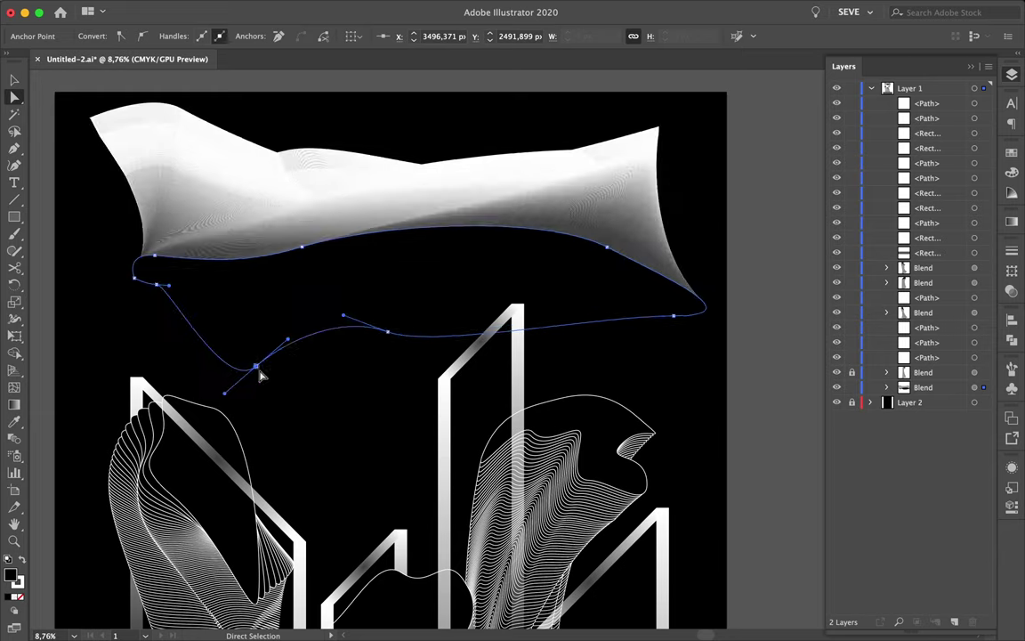
# Convert anchor handles to raise the top path's right end and swing the wave's curve
pyautogui.click(661, 143)
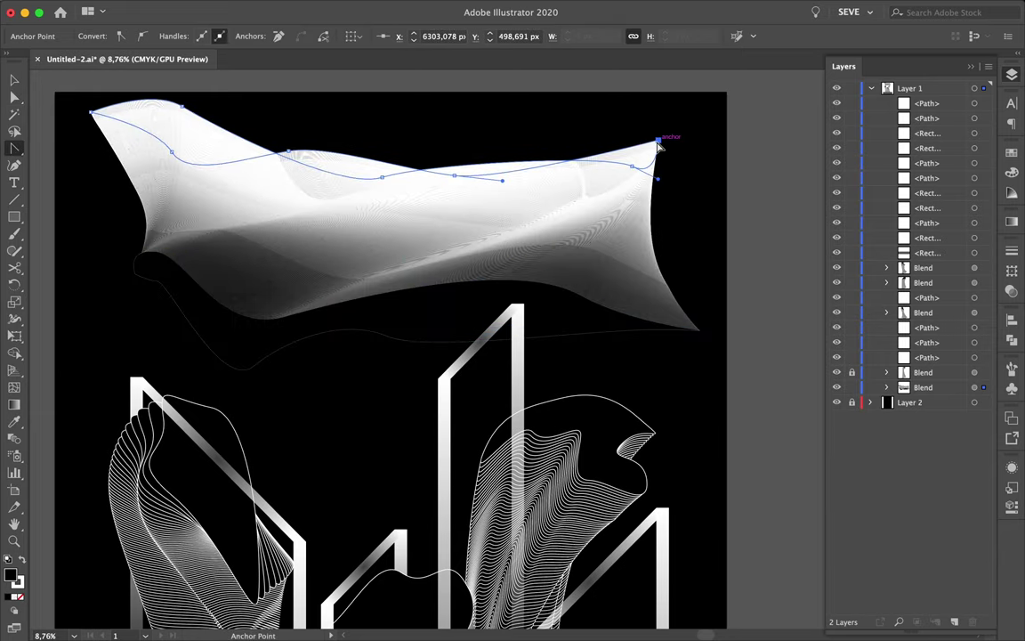
pyautogui.hotkey('shift', 'c')
pyautogui.moveTo(686, 160); pyautogui.dragTo(658, 221)
pyautogui.press('a')
pyautogui.click(416, 308)
pyautogui.hotkey('shift', 'c')
pyautogui.moveTo(460, 110)
pyautogui.mouseDown()
pyautogui.moveTo(402, 230)
pyautogui.moveTo(383, 155)
pyautogui.mouseUp()
# Move the wave path lower, extend its bottom path, and flatten the blend's top
pyautogui.press('v')
pyautogui.moveTo(122, 118)
pyautogui.mouseDown()
pyautogui.moveTo(133, 293)
pyautogui.moveTo(100, 447)
pyautogui.mouseUp()
pyautogui.press('a')
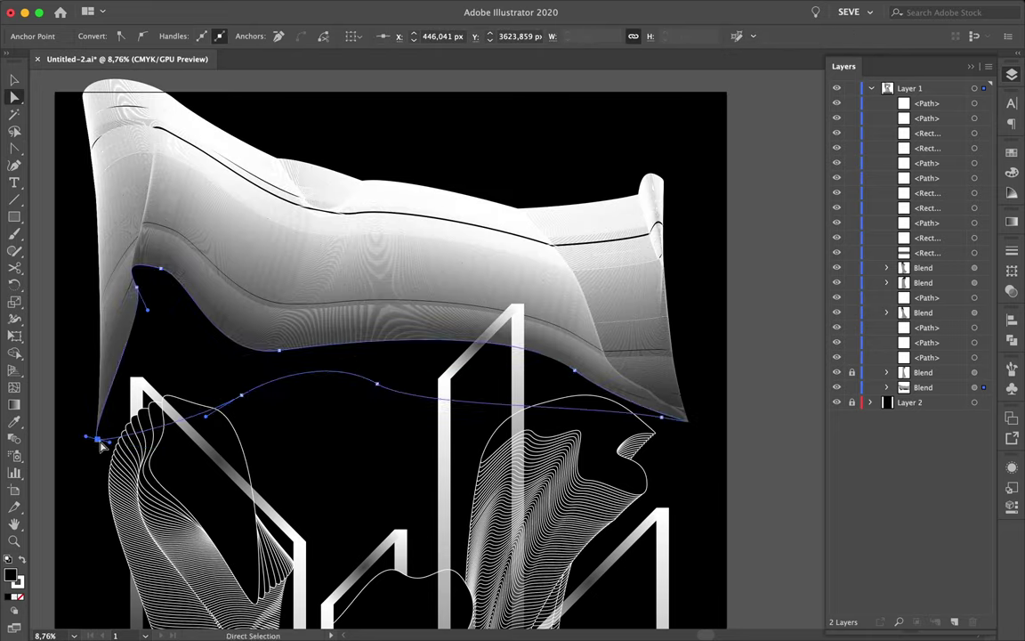
pyautogui.moveTo(378, 385); pyautogui.dragTo(377, 454)
pyautogui.moveTo(687, 419); pyautogui.dragTo(730, 388)
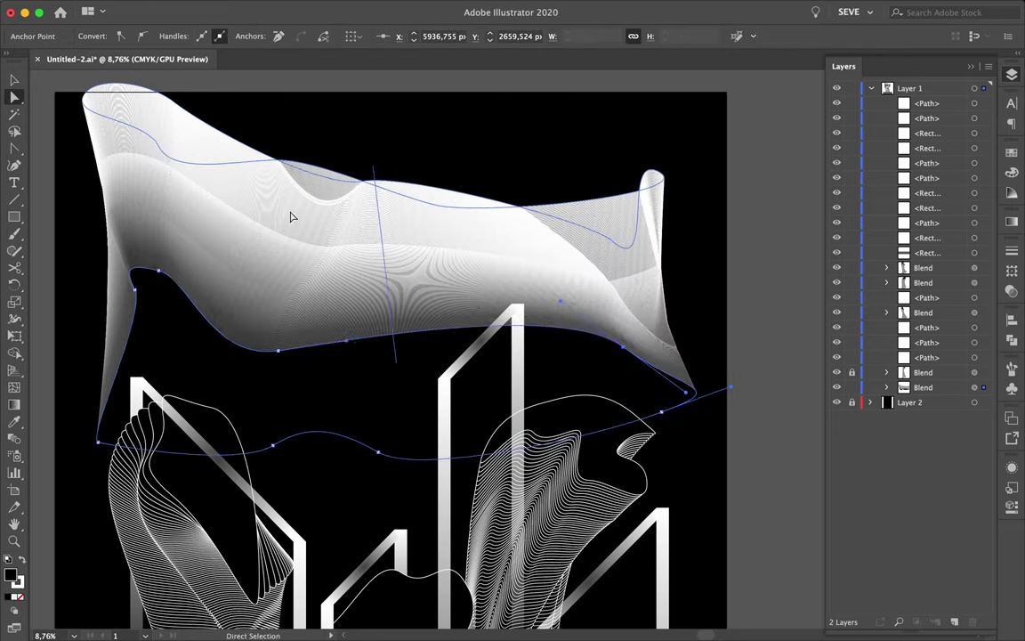
pyautogui.moveTo(206, 103); pyautogui.dragTo(275, 165)
pyautogui.moveTo(434, 205)
pyautogui.mouseDown()
pyautogui.moveTo(591, 225)
pyautogui.moveTo(481, 153)
pyautogui.mouseUp()
# Fit the poster in view and drag the upper blend path's anchors into place
pyautogui.hotkey('ctrl', 'shift', 'a')
pyautogui.hotkey('ctrl', '0')
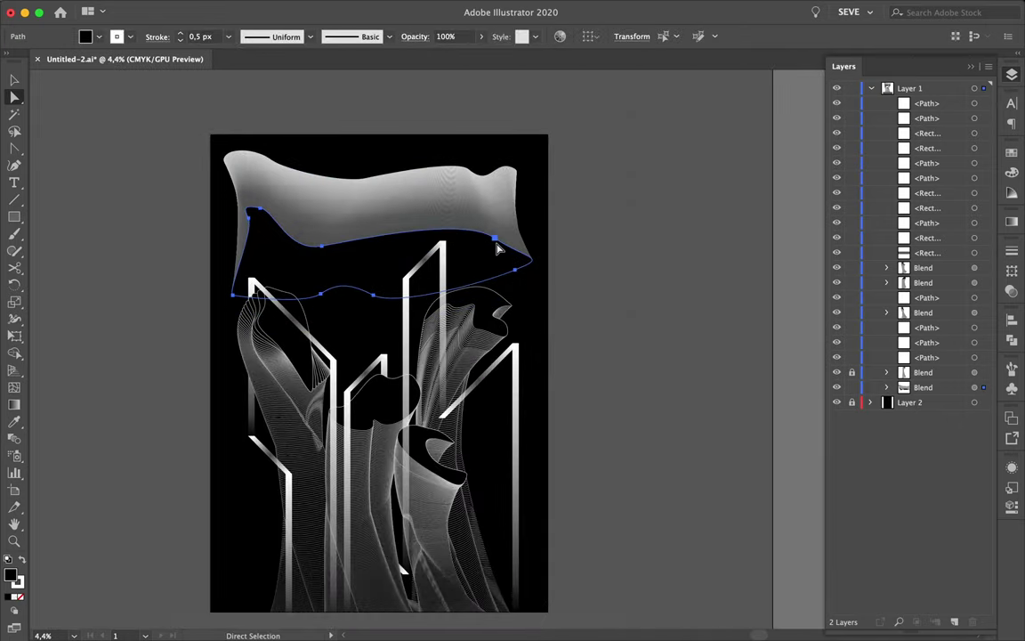
pyautogui.moveTo(497, 249); pyautogui.dragTo(497, 249)
pyautogui.scroll(3, 133, 217)
pyautogui.scroll(-3, 170, 330)
pyautogui.moveTo(198, 239)
pyautogui.mouseDown()
pyautogui.moveTo(313, 241)
pyautogui.moveTo(663, 499)
pyautogui.mouseUp()
pyautogui.scroll(3, 313, 240)
# Lower the blend's bottom path and refine its left corner anchor
pyautogui.click(606, 490)
pyautogui.scroll(-3, 606, 490)
pyautogui.click(436, 496)
pyautogui.moveTo(436, 496); pyautogui.dragTo(438, 520)
pyautogui.click(275, 489)
pyautogui.moveTo(289, 488); pyautogui.dragTo(320, 430)
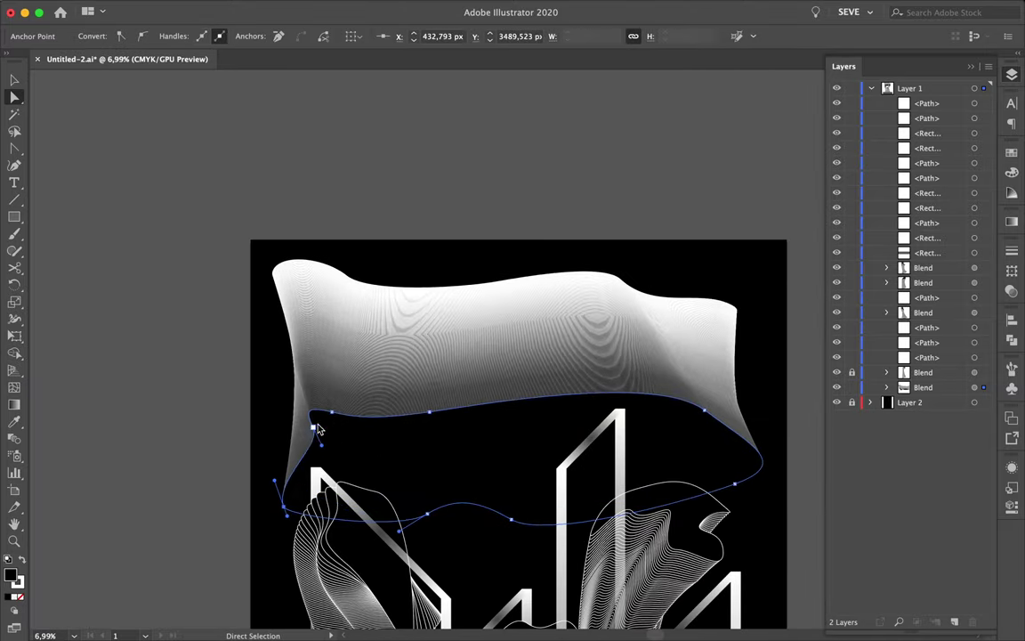
pyautogui.moveTo(276, 265); pyautogui.dragTo(303, 255)
pyautogui.click(414, 410)
# Draw a small circle beneath the canopy as the start of a teardrop
pyautogui.scroll(-3, 414, 410)
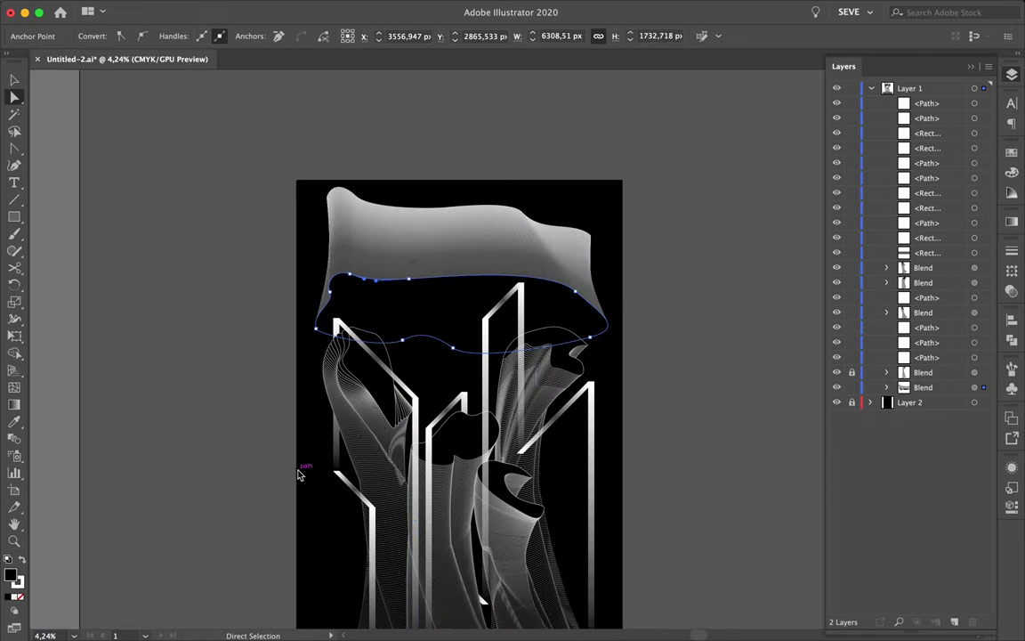
pyautogui.click(355, 446)
pyautogui.scroll(3, 491, 235)
pyautogui.moveTo(14, 216); pyautogui.dragTo(80, 252)
# Draw a small circle under the canopy and eyedropper the grey gradient fill onto it
pyautogui.moveTo(373, 374); pyautogui.dragTo(386, 388)
pyautogui.press('i')
pyautogui.click(390, 405)
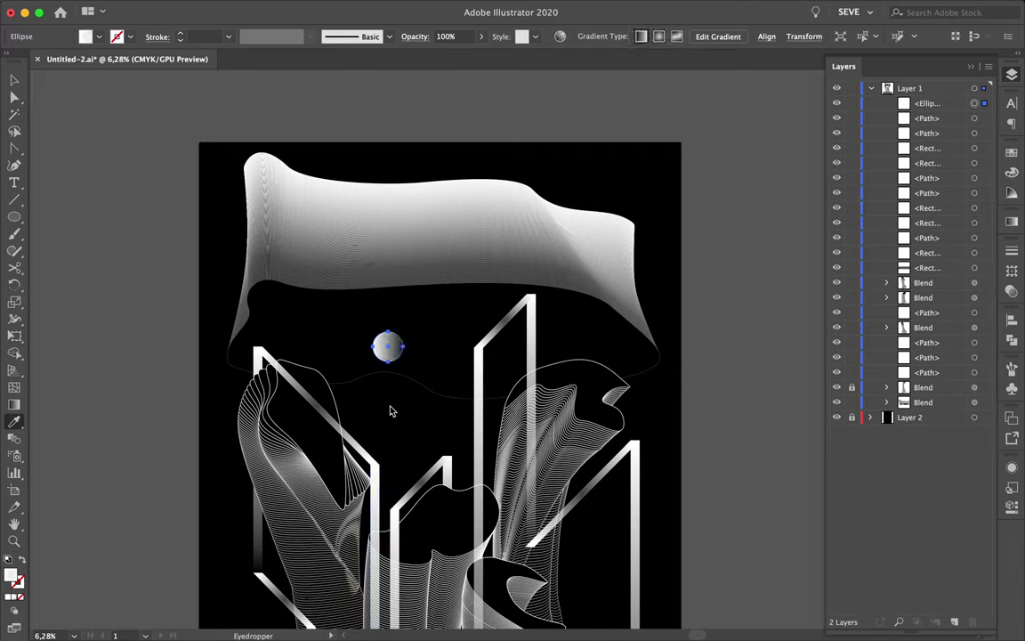
pyautogui.press('g')
pyautogui.scroll(3, 388, 370)
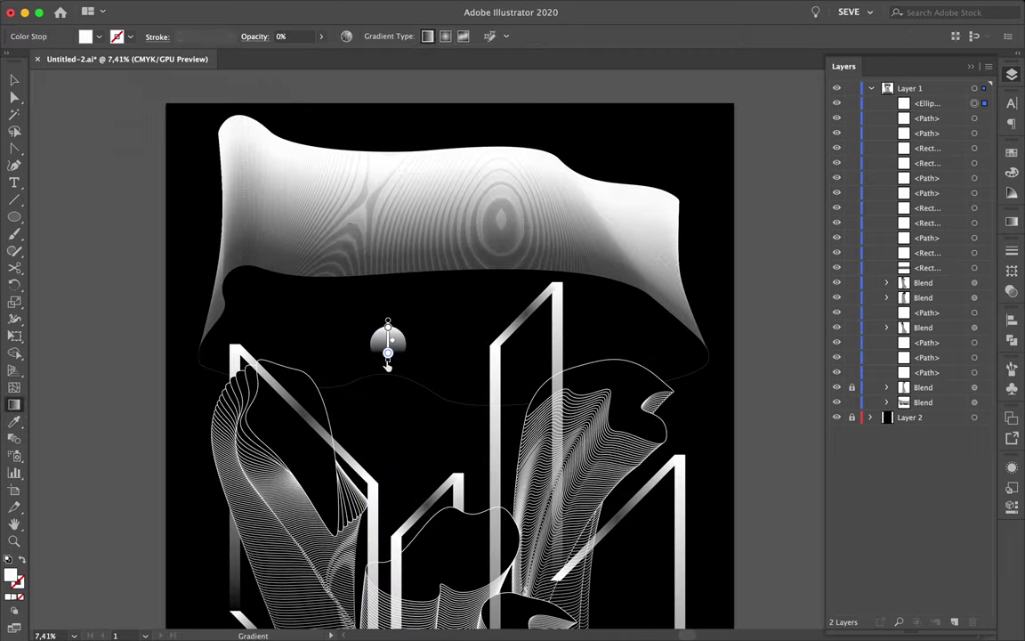
pyautogui.scroll(5, 385, 348)
pyautogui.scroll(-5, 413, 383)
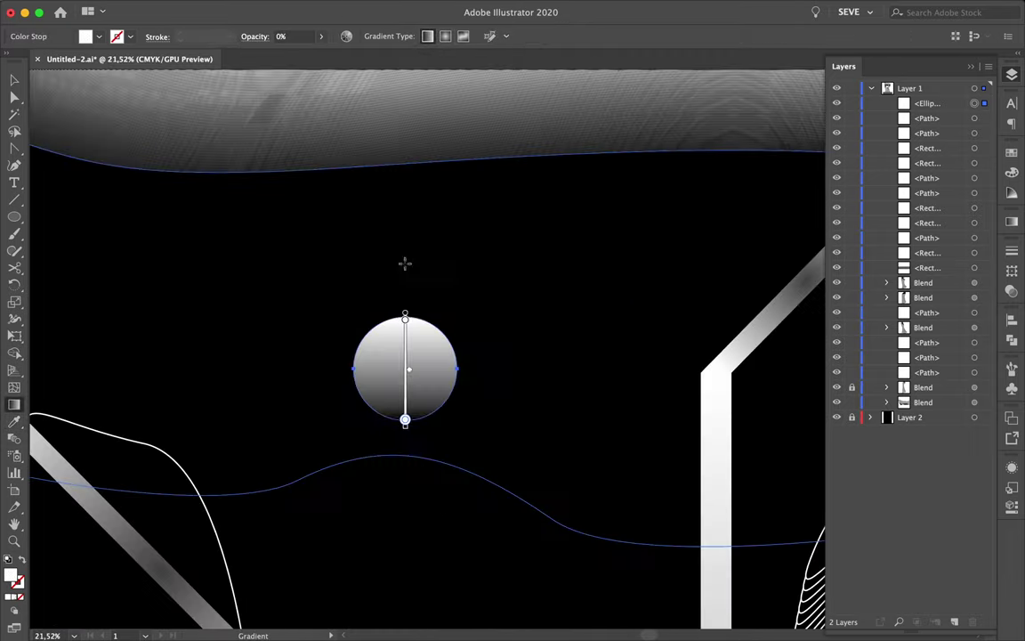
# Pull the circle's bottom anchor down into a teardrop shape
pyautogui.press('a')
pyautogui.scroll(-5, 462, 412)
pyautogui.moveTo(448, 412); pyautogui.dragTo(448, 436)
pyautogui.scroll(-2, 471, 459)
pyautogui.press('v')
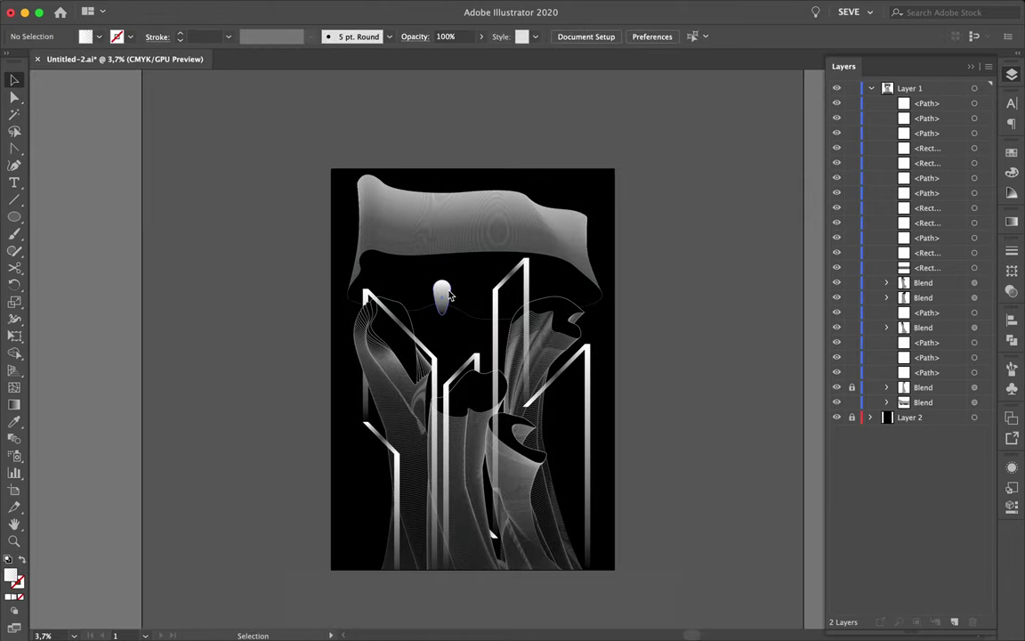
# Duplicate the teardrop beside the original and scale the copy taller
pyautogui.moveTo(433, 314); pyautogui.dragTo(459, 304)
pyautogui.scroll(4, 445, 298)
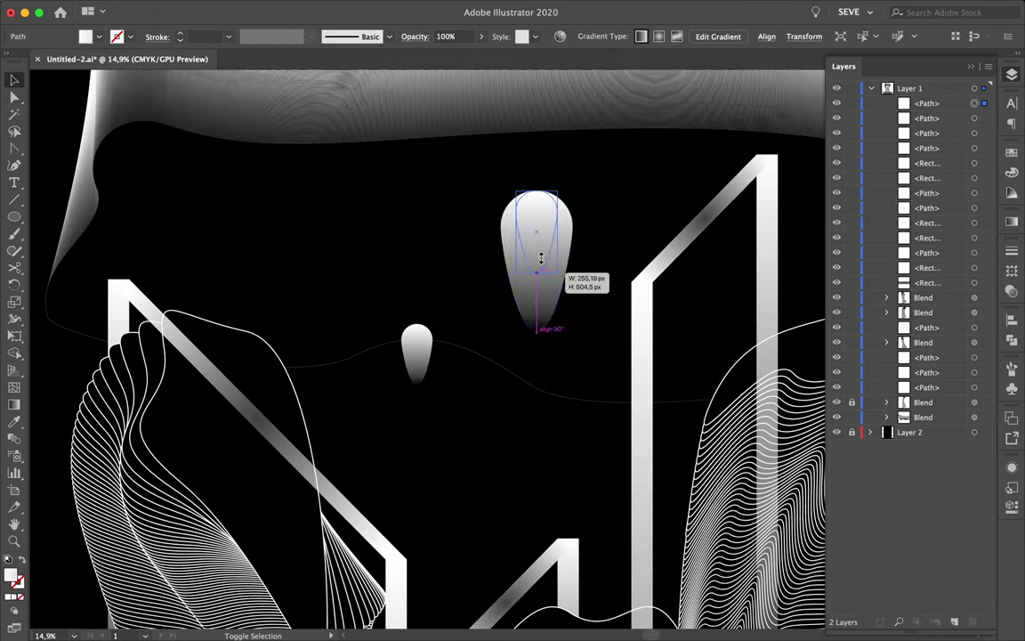
pyautogui.moveTo(402, 351)
pyautogui.mouseDown()
pyautogui.moveTo(374, 351)
pyautogui.moveTo(485, 322)
pyautogui.mouseUp()
pyautogui.scroll(3, 418, 327)
pyautogui.scroll(2, 419, 327)
pyautogui.scroll(-6, 412, 388)
pyautogui.click(412, 388)
pyautogui.scroll(3, 642, 326)
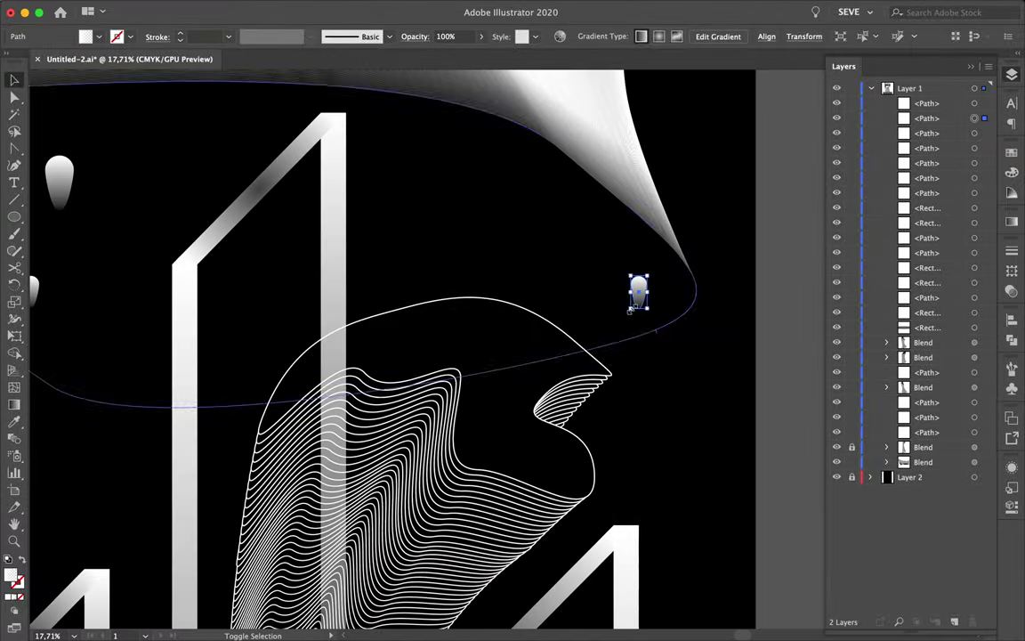
# Place more teardrop copies along the wavy curve and near its right end
pyautogui.moveTo(96, 189); pyautogui.dragTo(178, 165)
pyautogui.scroll(-3, 78, 211)
pyautogui.scroll(5, 78, 211)
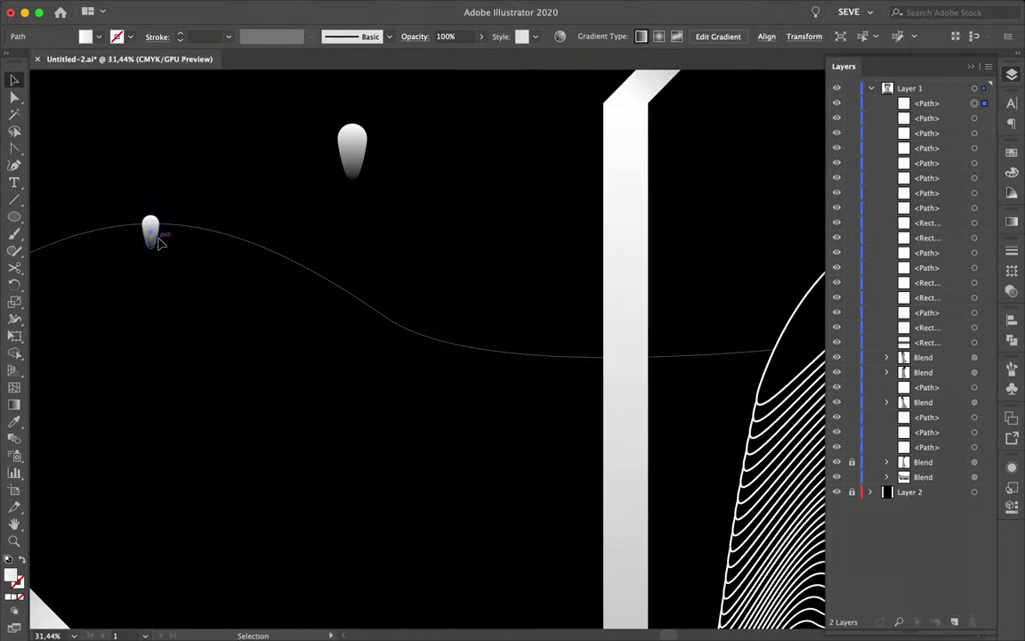
pyautogui.moveTo(152, 233); pyautogui.dragTo(472, 334)
pyautogui.press('Return')
pyautogui.press('Escape')
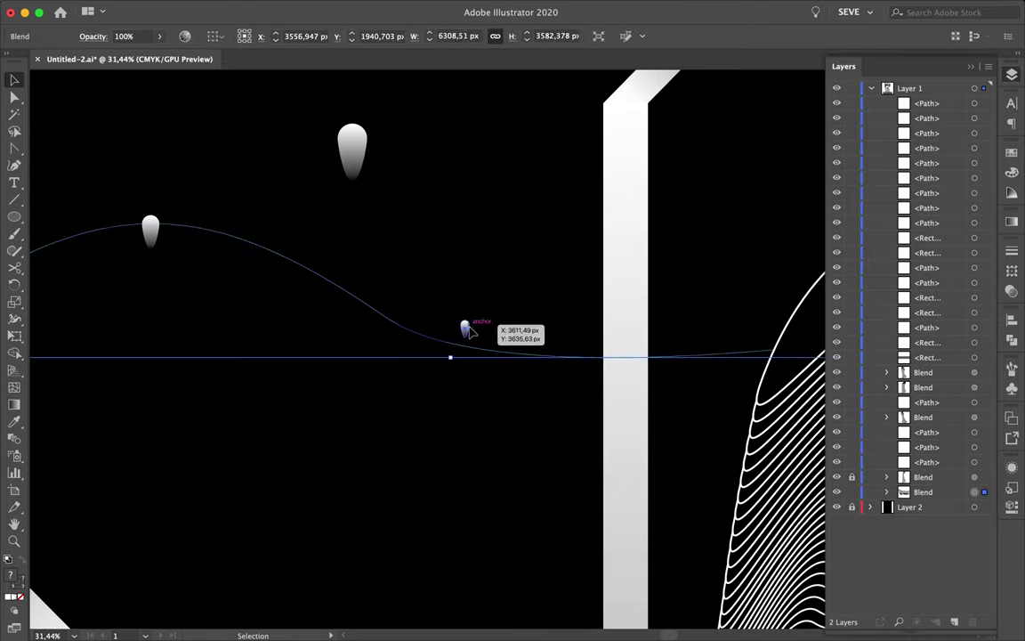
pyautogui.scroll(-5, 469, 332)
pyautogui.scroll(3, 521, 313)
pyautogui.moveTo(382, 279); pyautogui.dragTo(485, 162)
pyautogui.hscroll(3, 485, 162)
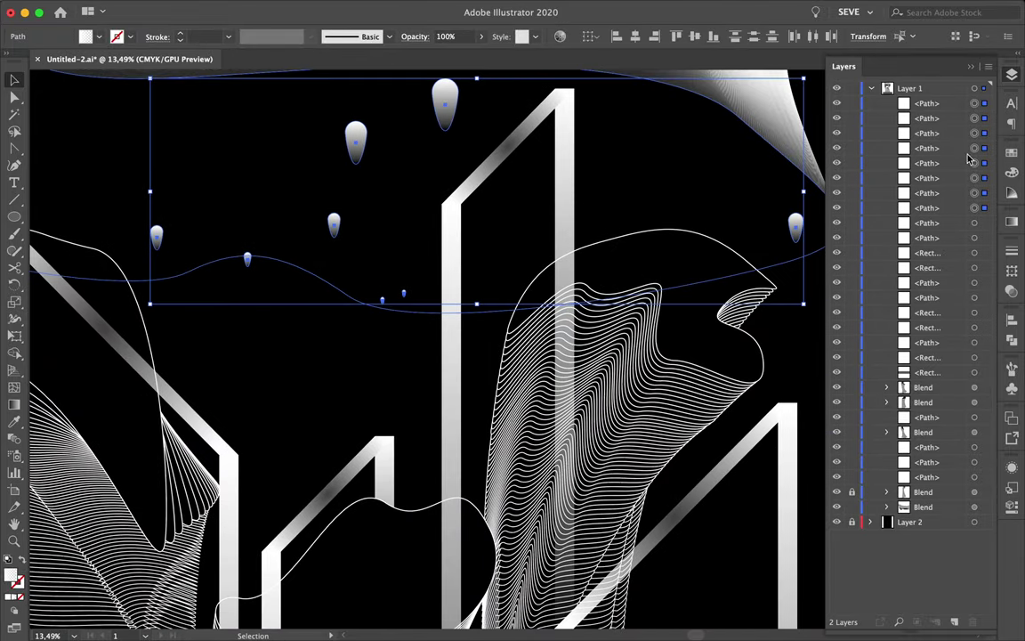
# Gather all the teardrops onto a new layer, Layer 3
pyautogui.click(873, 88)
pyautogui.click(986, 105)
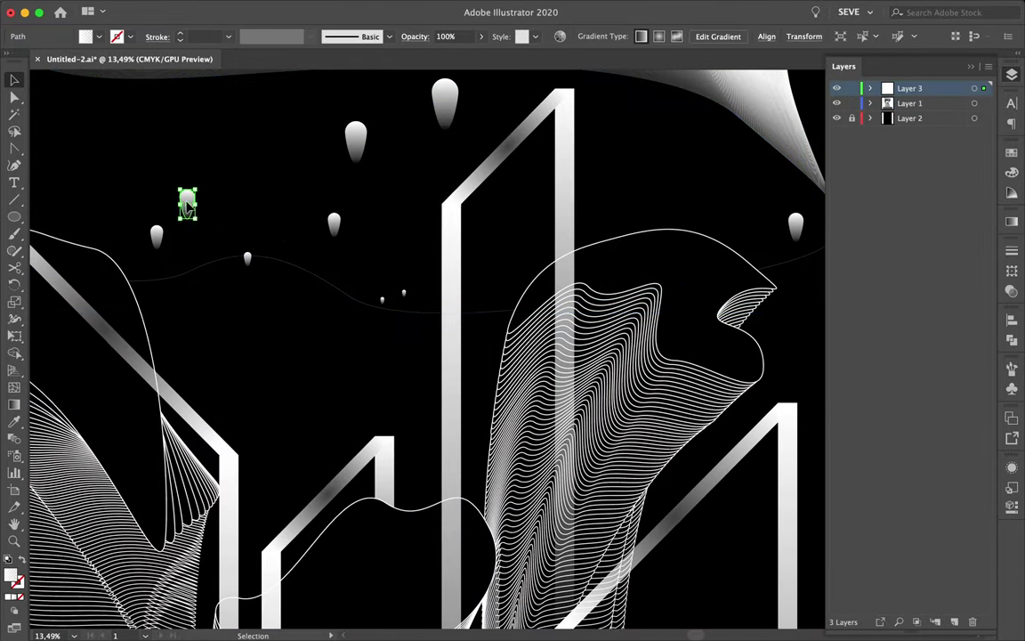
pyautogui.hscroll(-3, 187, 205)
# Alt-drag teardrop copies out toward the left edge and the right side
pyautogui.moveTo(305, 217); pyautogui.dragTo(61, 213)
pyautogui.moveTo(475, 153); pyautogui.dragTo(273, 159)
pyautogui.moveTo(531, 197); pyautogui.dragTo(531, 195)
pyautogui.hscroll(3, 531, 195)
pyautogui.moveTo(405, 192); pyautogui.dragTo(503, 184)
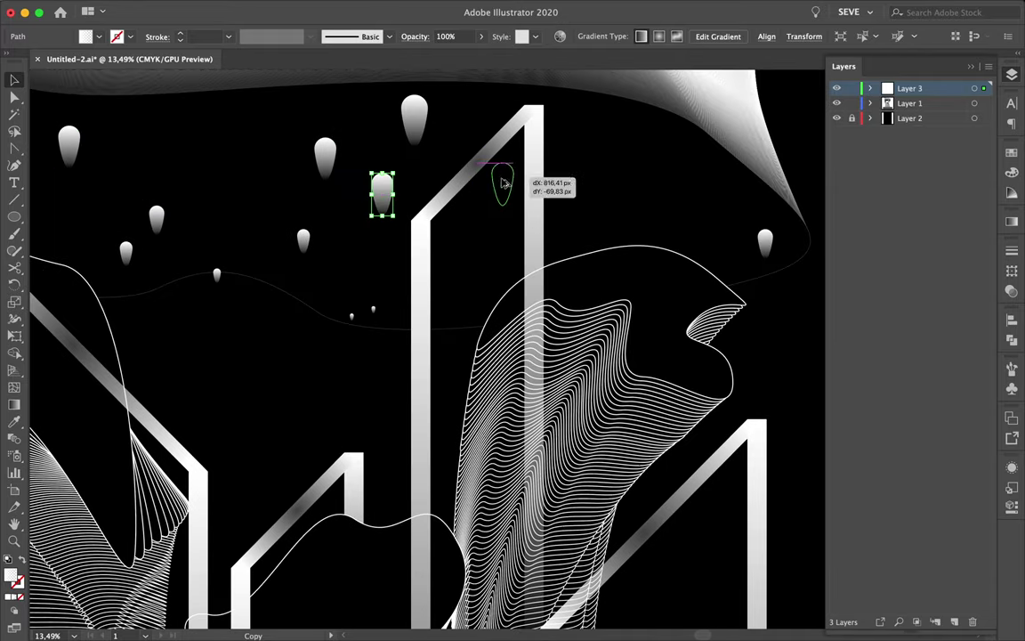
pyautogui.moveTo(178, 125); pyautogui.dragTo(600, 151)
pyautogui.scroll(-3, 570, 222)
pyautogui.scroll(3, 618, 235)
pyautogui.click(620, 249)
pyautogui.moveTo(621, 249)
pyautogui.mouseDown()
pyautogui.moveTo(645, 206)
pyautogui.moveTo(496, 240)
pyautogui.mouseUp()
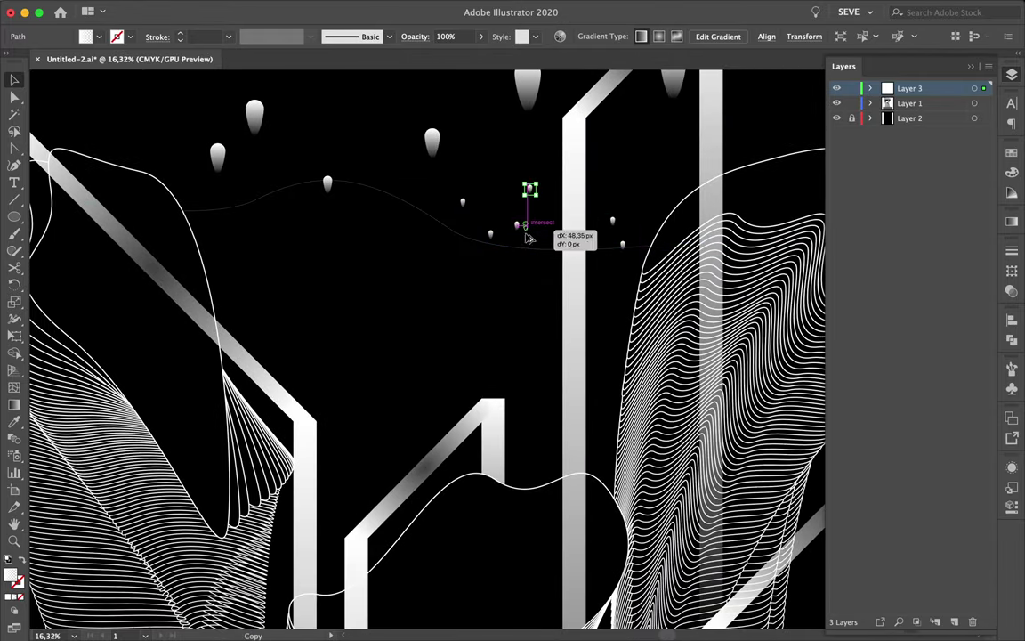
# Add small teardrop copies along the curve and further right
pyautogui.scroll(3, 532, 236)
pyautogui.scroll(-5, 408, 195)
pyautogui.moveTo(532, 236); pyautogui.dragTo(343, 194)
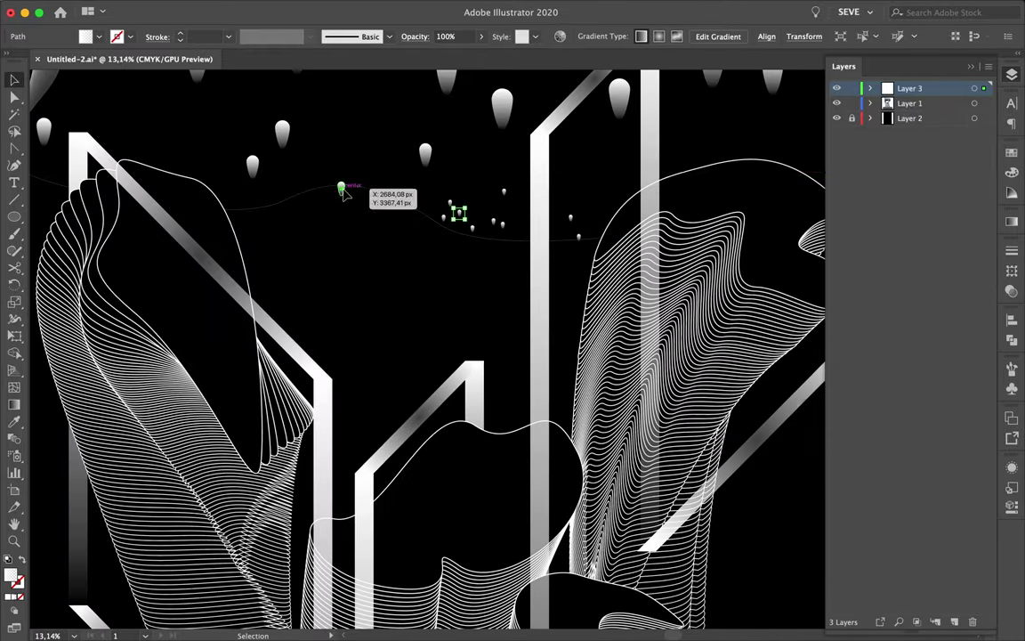
pyautogui.moveTo(590, 187); pyautogui.dragTo(607, 194)
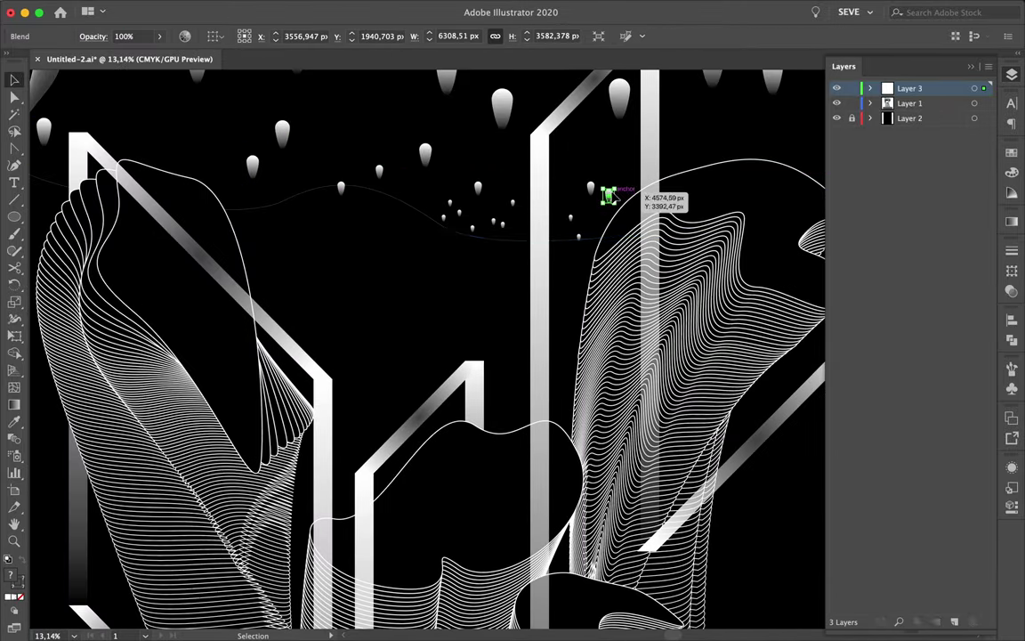
pyautogui.scroll(3, 614, 198)
pyautogui.press('Return')
pyautogui.click(573, 433)
pyautogui.scroll(-3, 499, 264)
pyautogui.scroll(-3, 503, 260)
pyautogui.scroll(3, 510, 256)
# Fill the canopy's underside with more copies at the left edge and between larger drops
pyautogui.moveTo(510, 256); pyautogui.dragTo(274, 227)
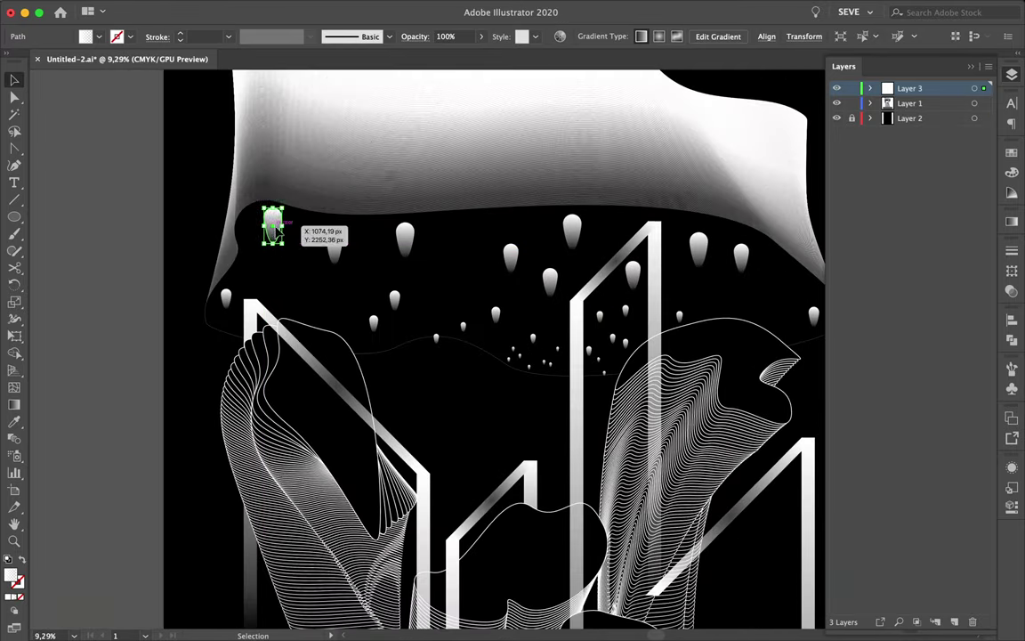
pyautogui.moveTo(344, 313)
pyautogui.mouseDown()
pyautogui.moveTo(344, 298)
pyautogui.moveTo(274, 283)
pyautogui.moveTo(430, 271)
pyautogui.moveTo(448, 294)
pyautogui.moveTo(356, 301)
pyautogui.mouseUp()
pyautogui.click(446, 268)
pyautogui.scroll(2, 392, 374)
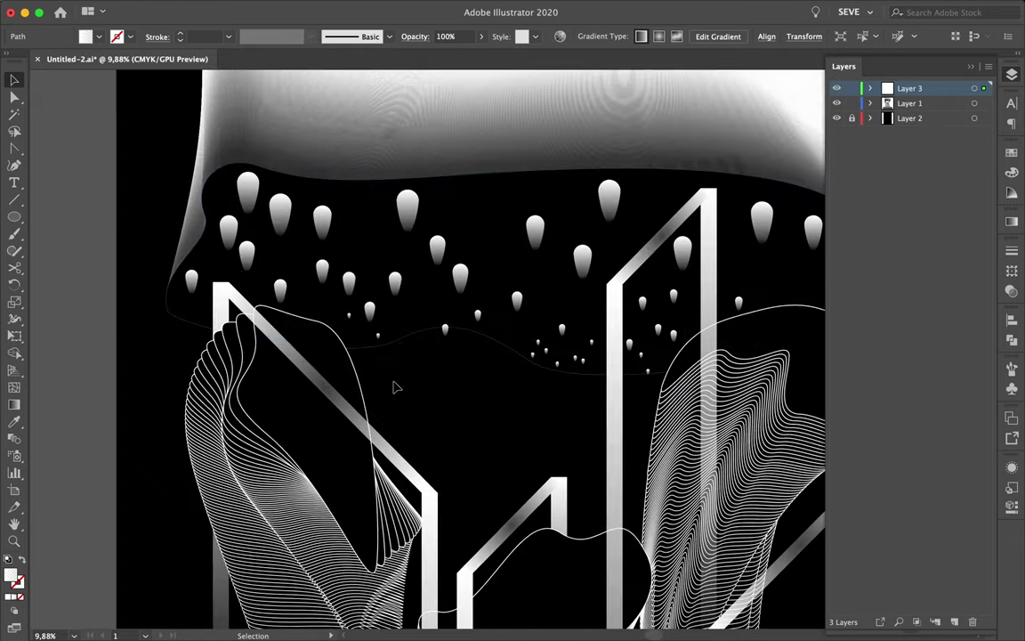
pyautogui.scroll(4, 349, 293)
pyautogui.moveTo(296, 224); pyautogui.dragTo(297, 223)
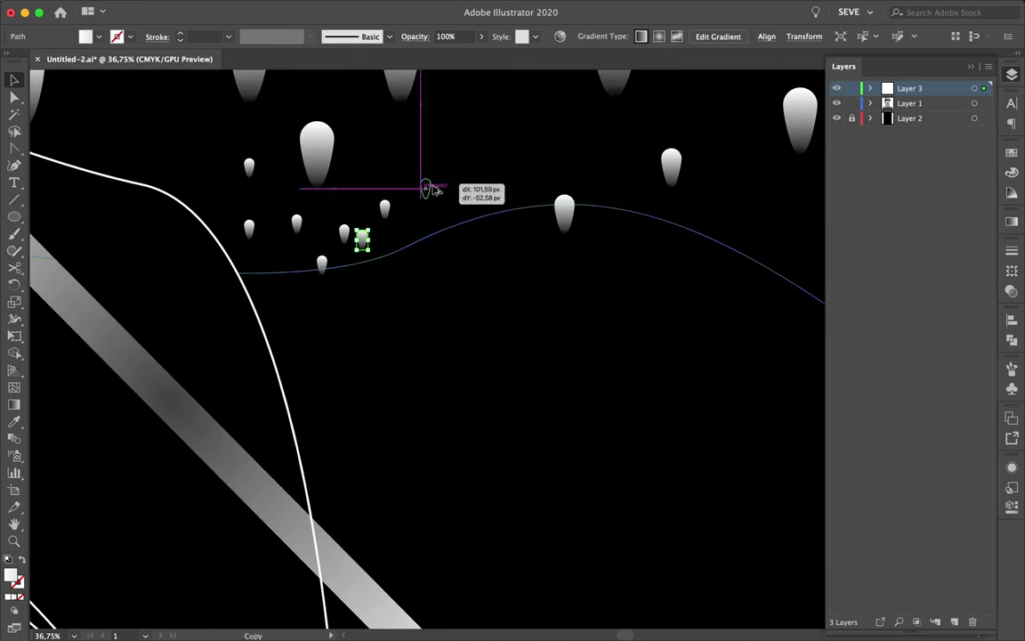
pyautogui.scroll(-2, 309, 187)
pyautogui.moveTo(367, 158); pyautogui.dragTo(336, 195)
pyautogui.scroll(-2, 568, 183)
pyautogui.scroll(2, 331, 131)
pyautogui.moveTo(331, 134); pyautogui.dragTo(389, 132)
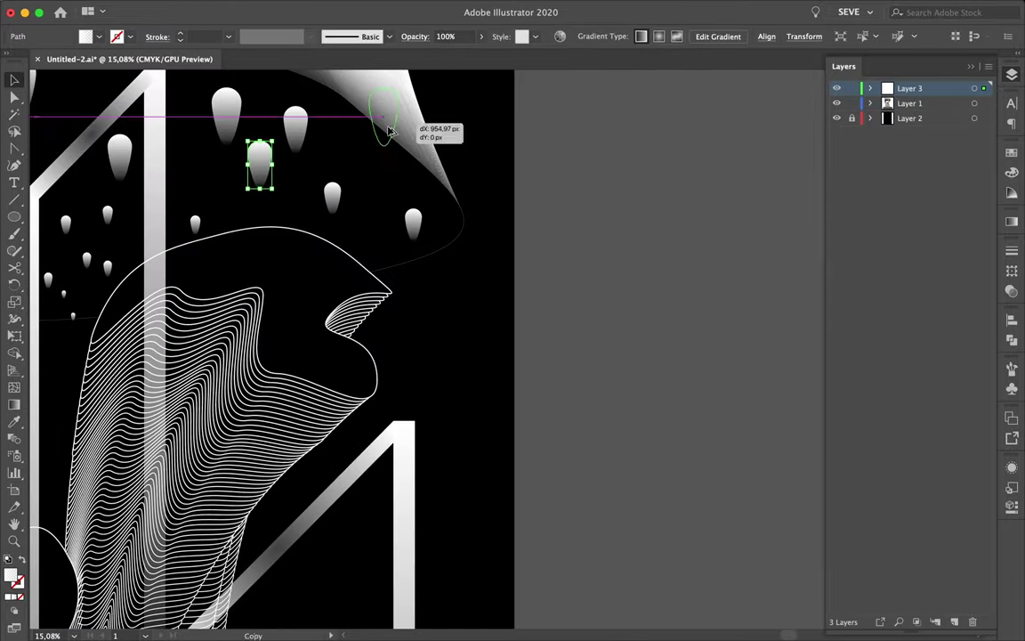
pyautogui.moveTo(201, 228)
pyautogui.mouseDown()
pyautogui.moveTo(223, 216)
pyautogui.moveTo(191, 189)
pyautogui.mouseUp()
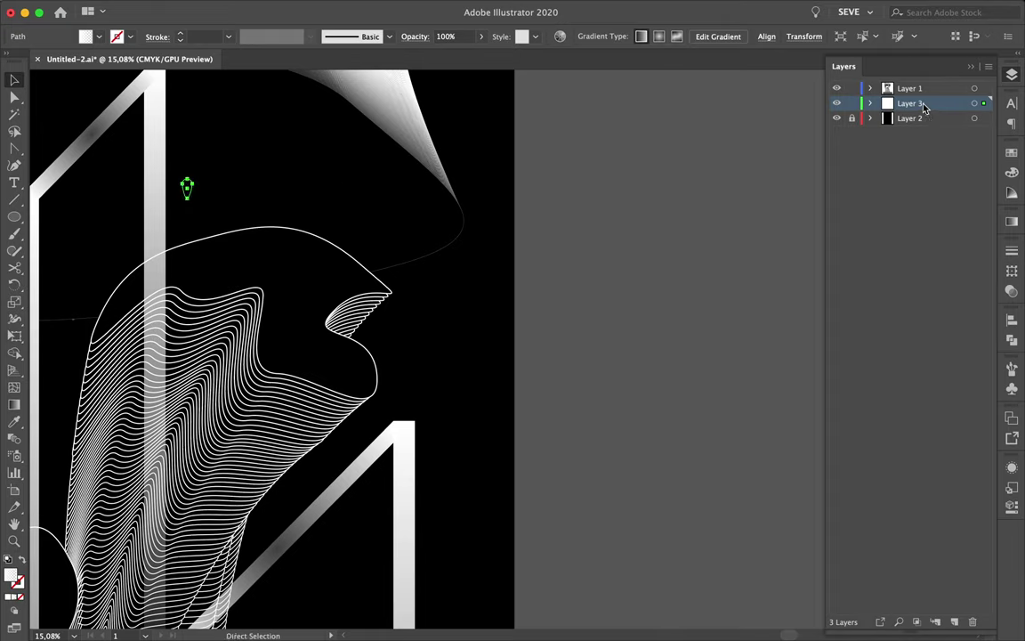
# Add another teardrop copy and restack Layer 3 above Layer 1
pyautogui.moveTo(230, 225); pyautogui.dragTo(255, 225)
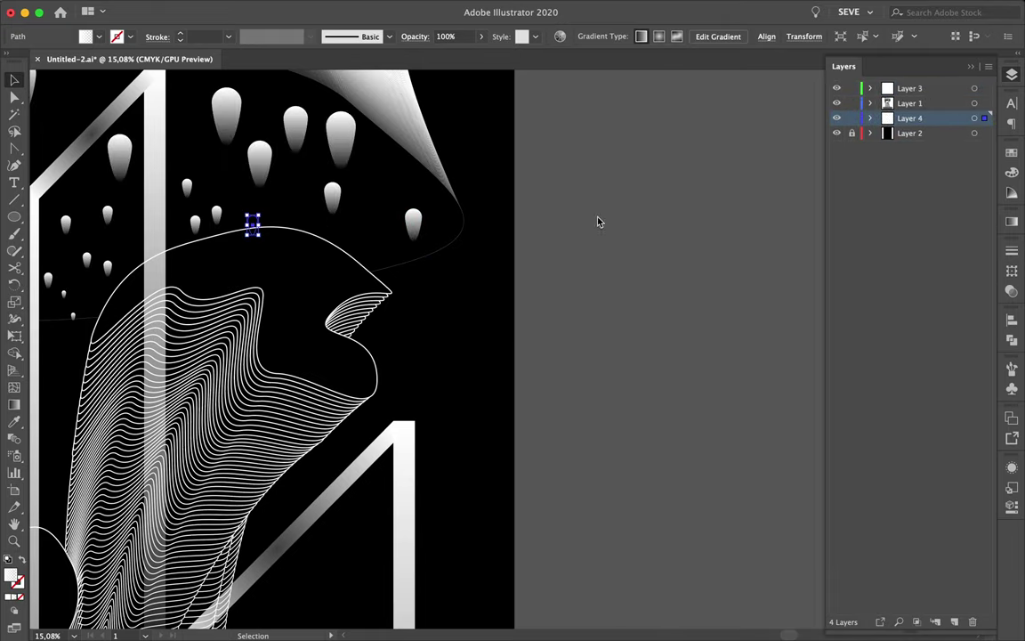
pyautogui.moveTo(985, 118); pyautogui.dragTo(984, 88)
pyautogui.scroll(3, 316, 174)
pyautogui.scroll(2, 533, 176)
pyautogui.hscroll(-3, 329, 218)
pyautogui.scroll(1, 330, 218)
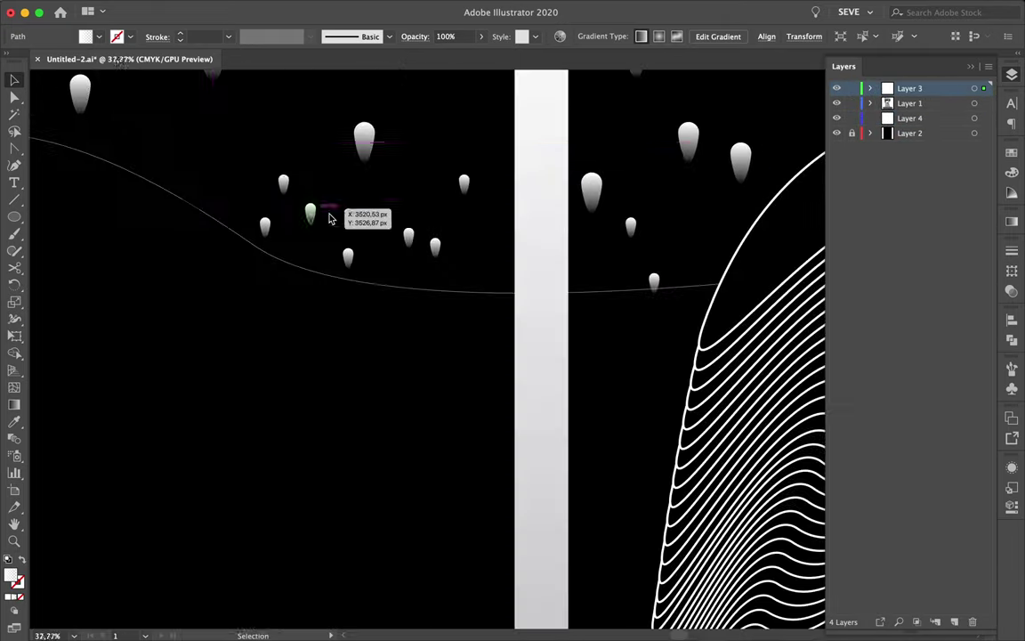
# Drop a new teardrop copy near the wavy curve
pyautogui.moveTo(503, 287); pyautogui.dragTo(503, 288)
pyautogui.scroll(1, 425, 267)
pyautogui.scroll(-3, 425, 268)
pyautogui.scroll(2, 196, 193)
pyautogui.click(188, 214)
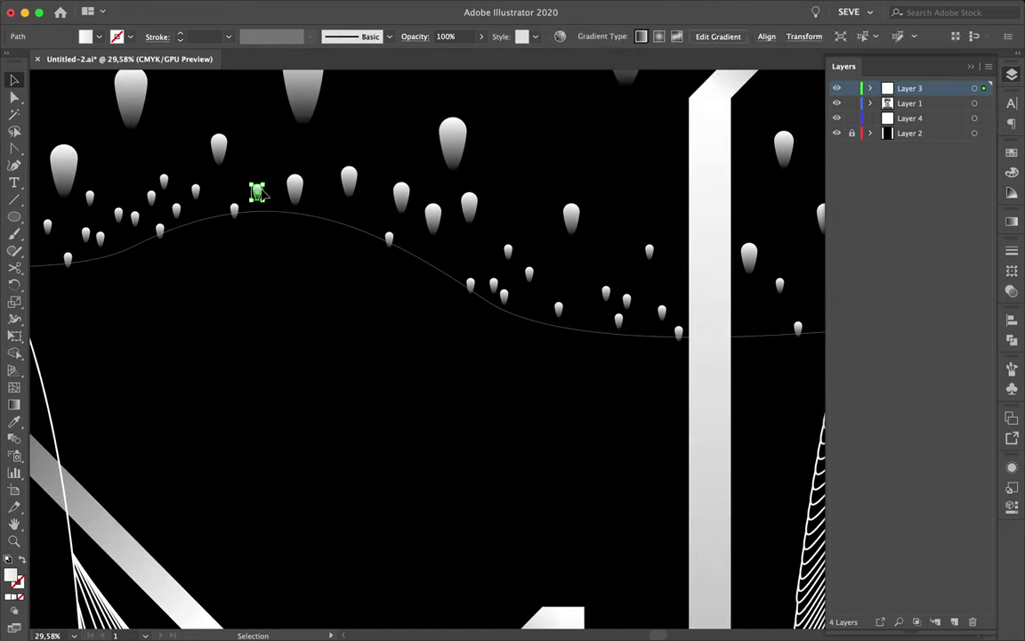
pyautogui.scroll(1, 327, 149)
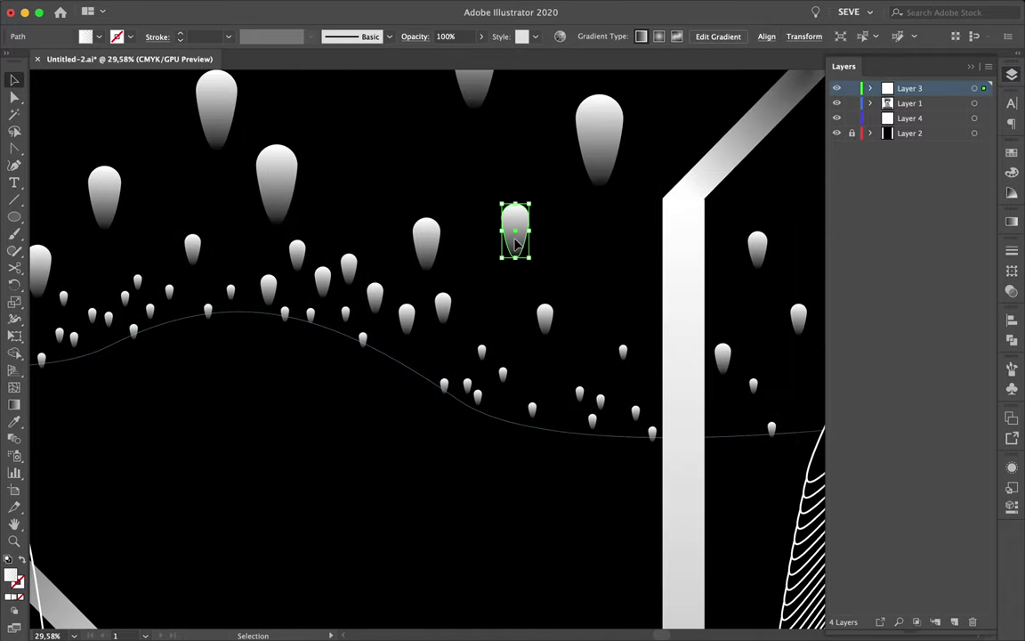
# Copy teardrops into empty gaps and toward the canopy's upper left, then zoom out
pyautogui.moveTo(377, 175)
pyautogui.mouseDown()
pyautogui.moveTo(567, 214)
pyautogui.moveTo(373, 188)
pyautogui.mouseUp()
pyautogui.scroll(-3, 568, 214)
pyautogui.scroll(1, 623, 178)
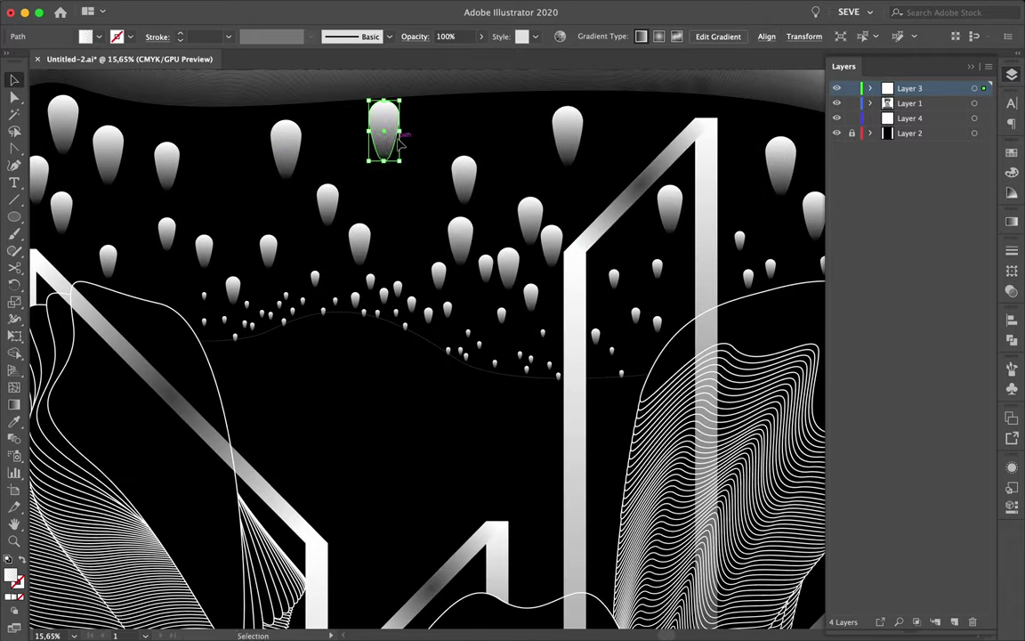
pyautogui.moveTo(237, 196)
pyautogui.mouseDown()
pyautogui.moveTo(140, 163)
pyautogui.moveTo(521, 207)
pyautogui.mouseUp()
pyautogui.scroll(-2, 252, 142)
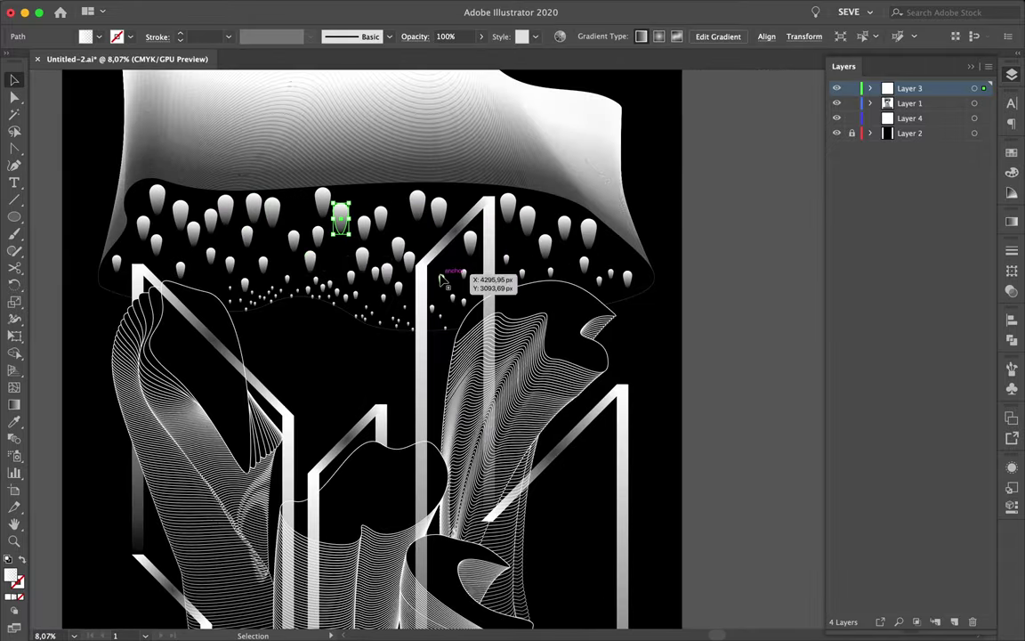
pyautogui.scroll(-2, 442, 281)
pyautogui.scroll(1, 463, 303)
pyautogui.scroll(-1, 497, 322)
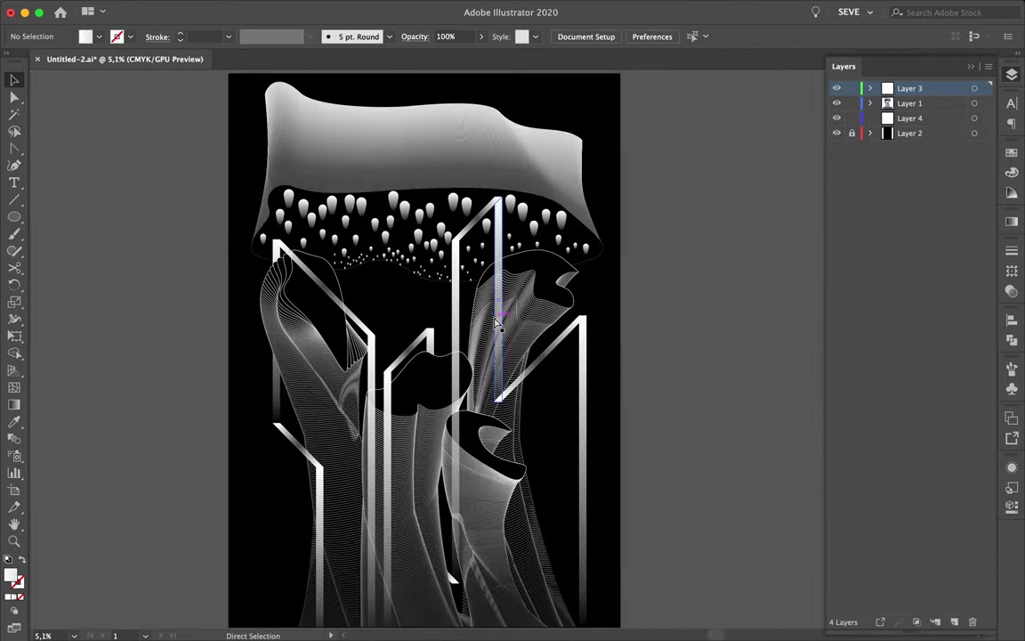